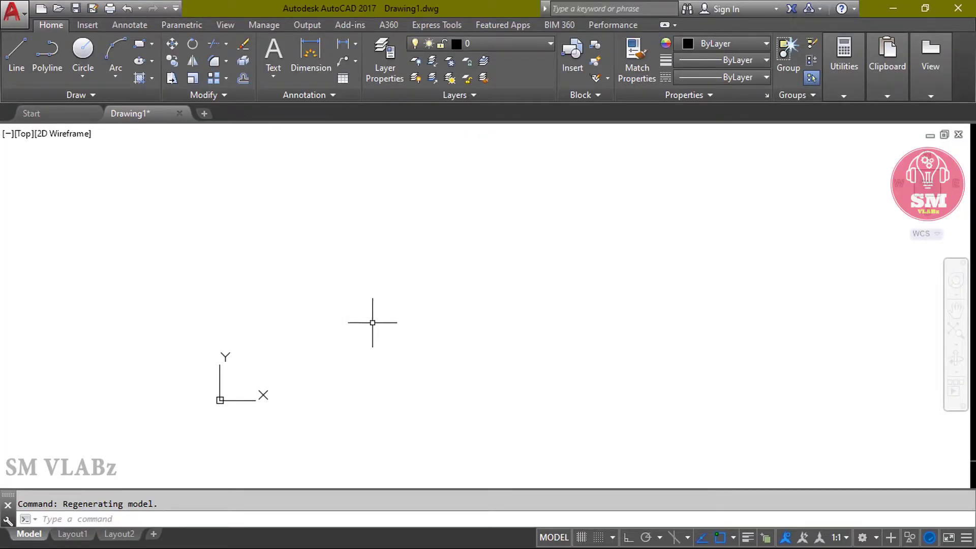
- Draw the first 5-unit edge at 30° and zoom so it fills the view
middle_drag(428, 311, 322, 321)
key(Escape)
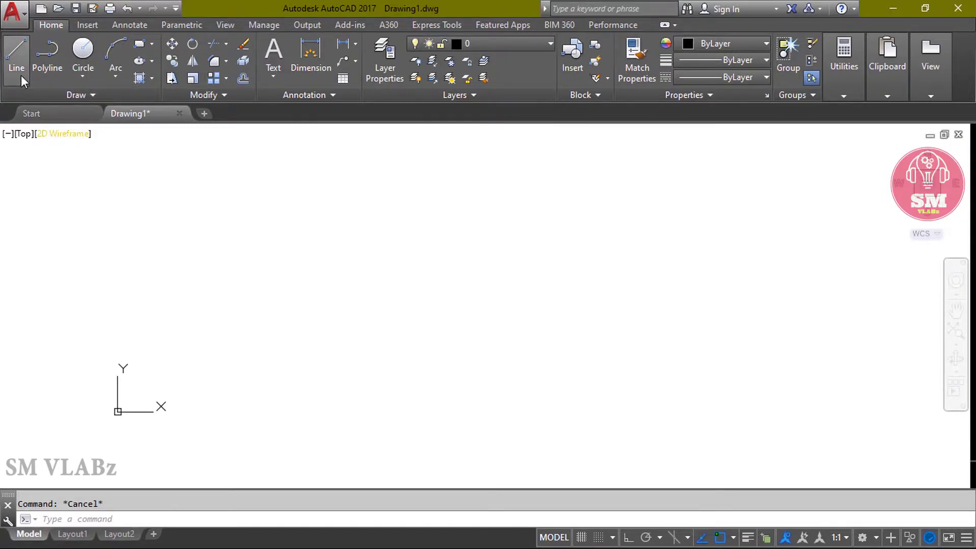
click(20, 70)
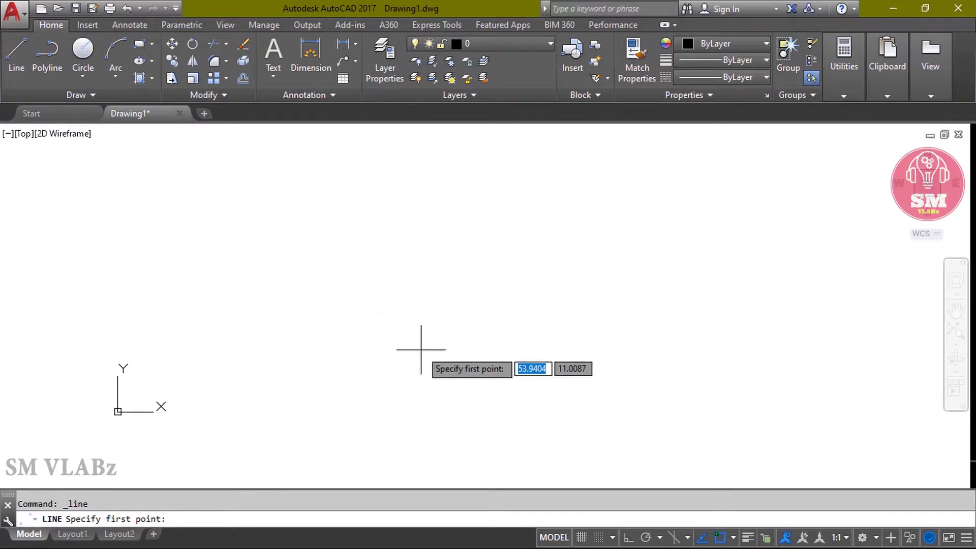
click(420, 366)
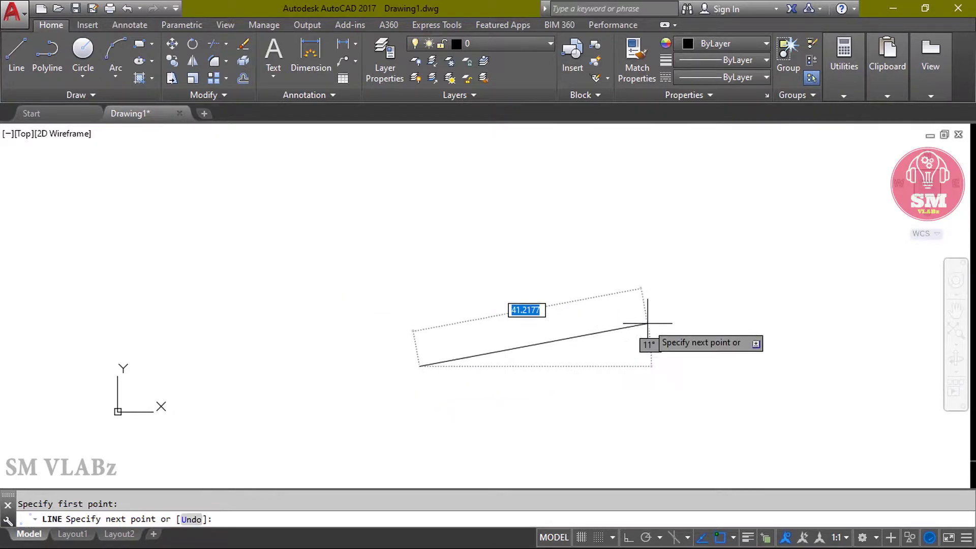
middle_click(646, 323)
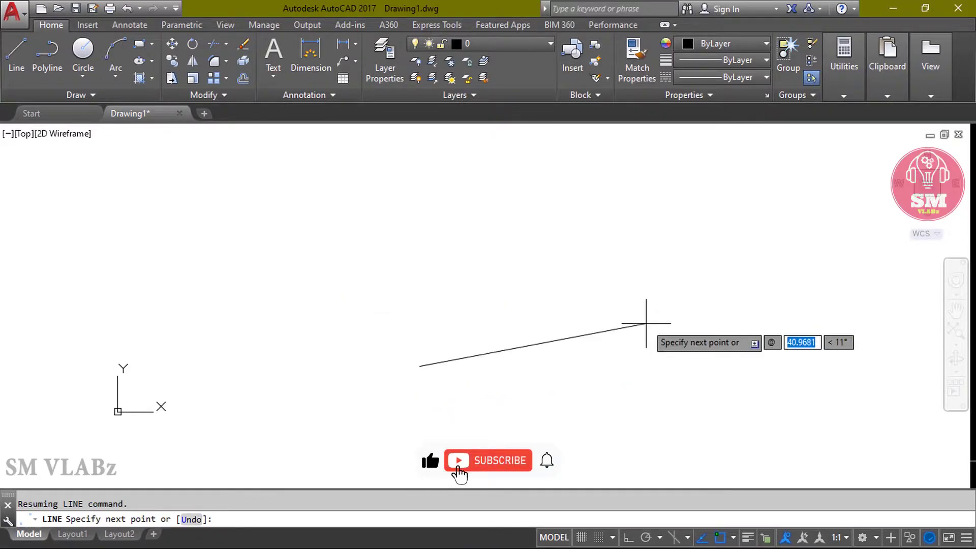
text(5)
key(Tab)
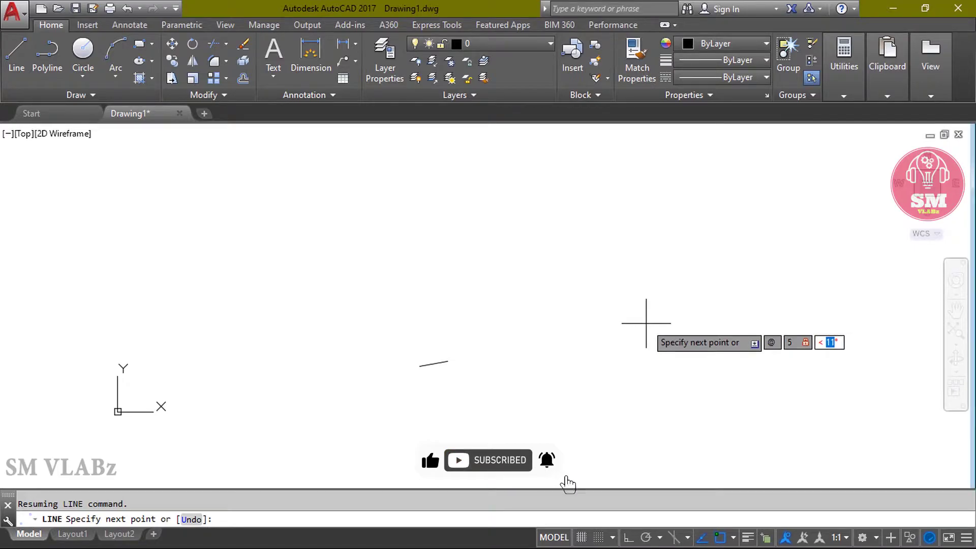
text(30)
key(Return)
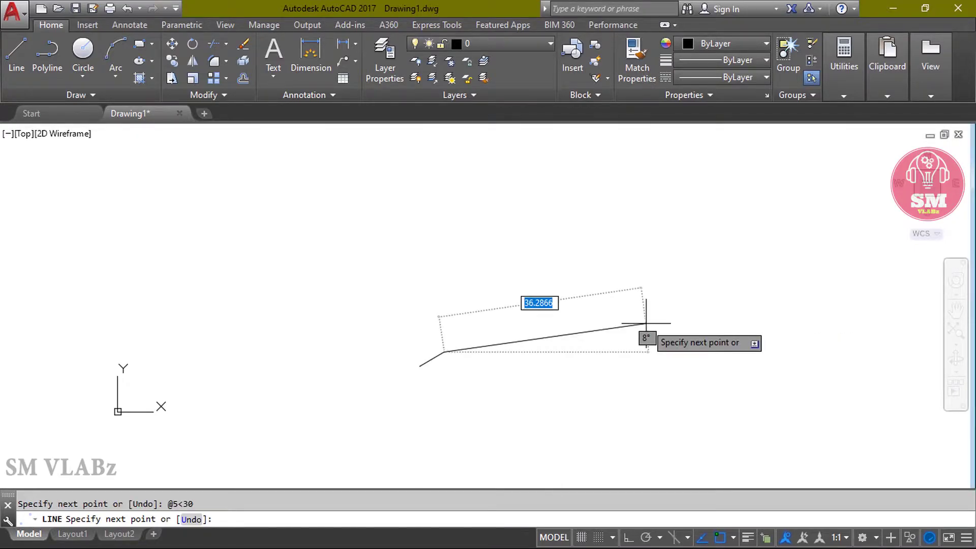
key(Return)
middle_click(643, 321)
middle_click(643, 321)
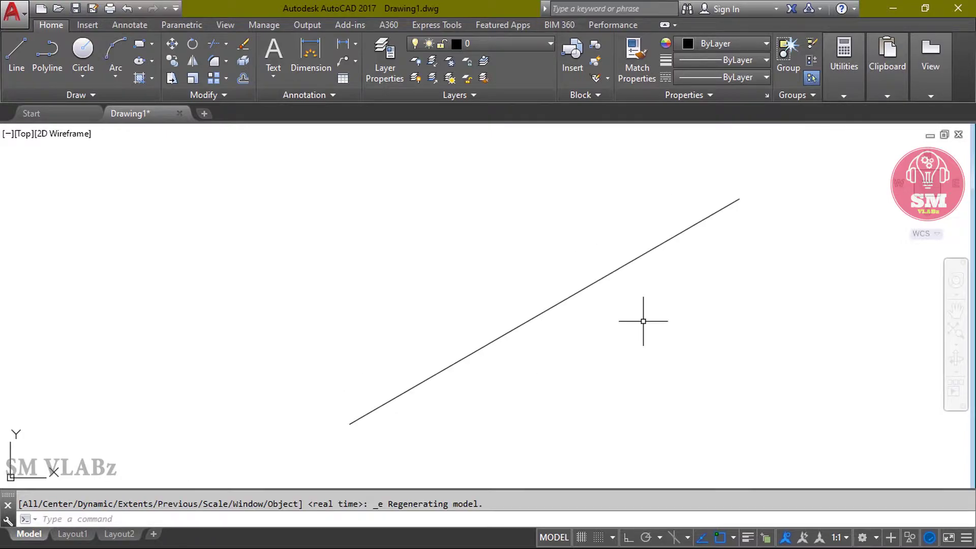
scroll(643, 321, down, 2)
middle_drag(643, 321, 658, 349)
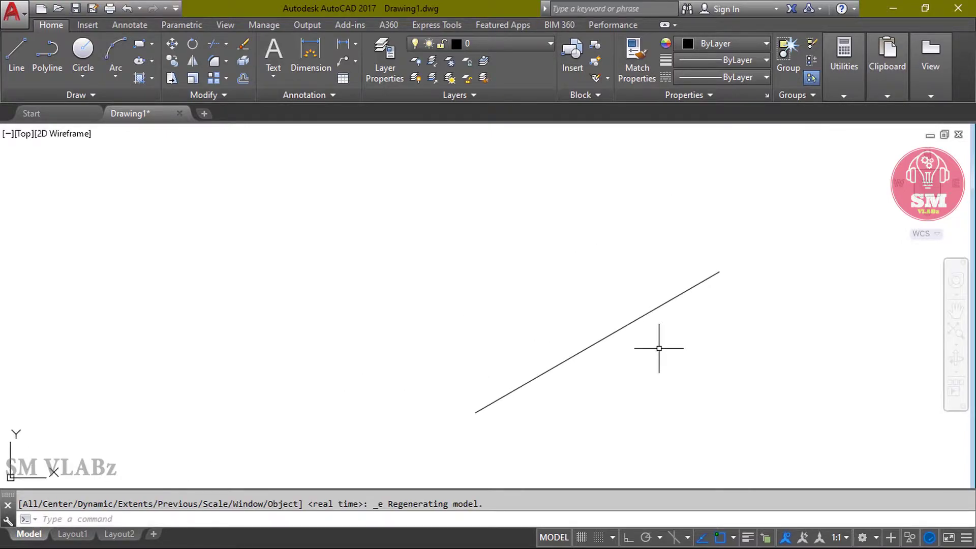
- From the first edge's lower end, draw a 6-unit edge at 150°, then a 2-unit vertical edge
text(l)
key(Return)
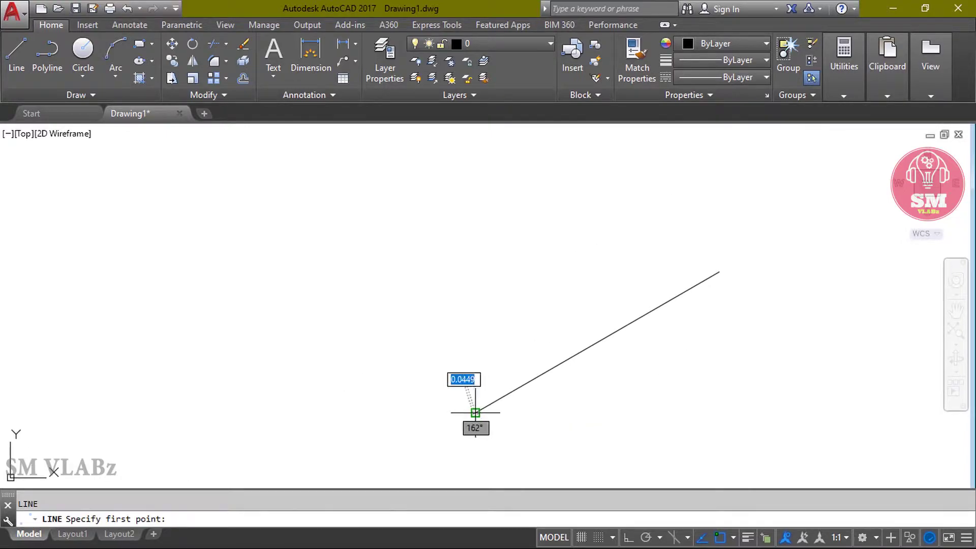
click(476, 412)
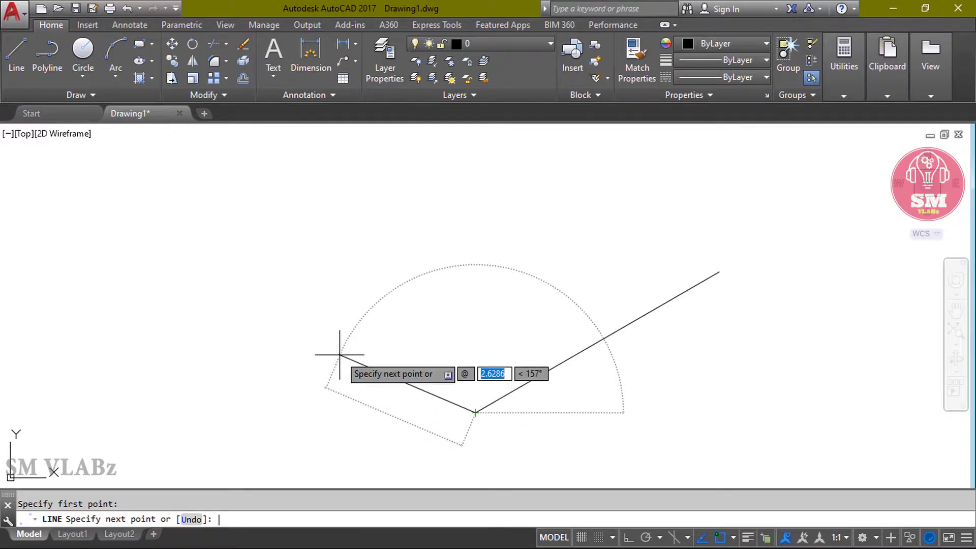
text(6)
key(Tab)
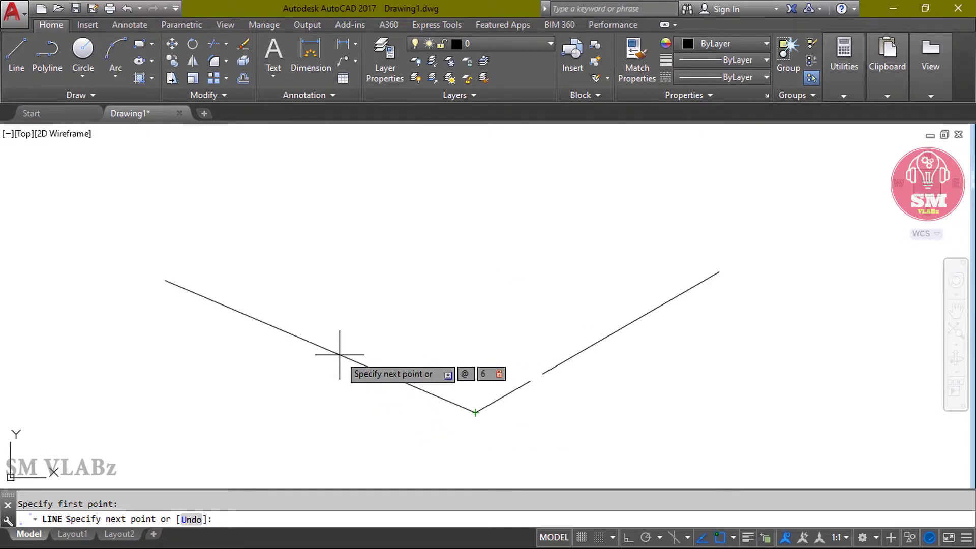
text(150)
text(<150)
key(Return)
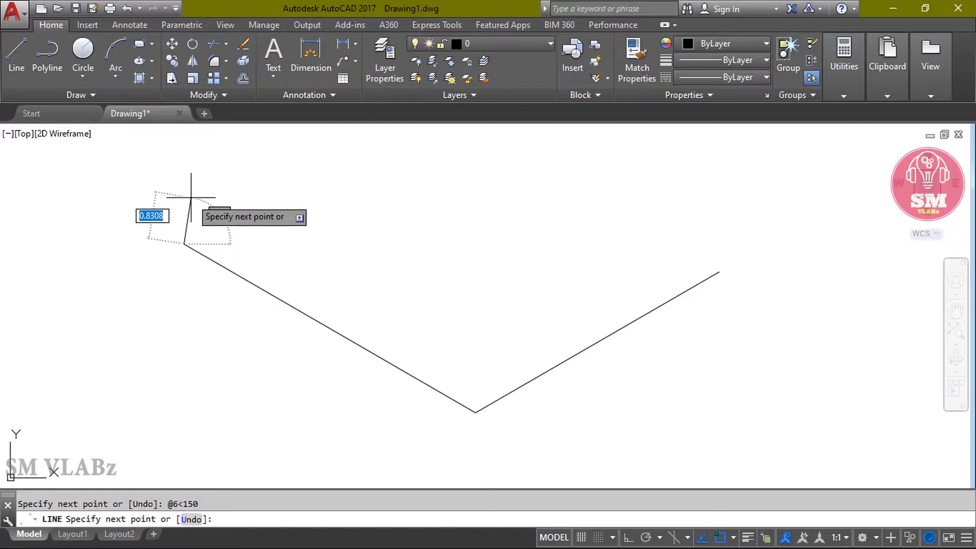
middle_drag(191, 197, 160, 237)
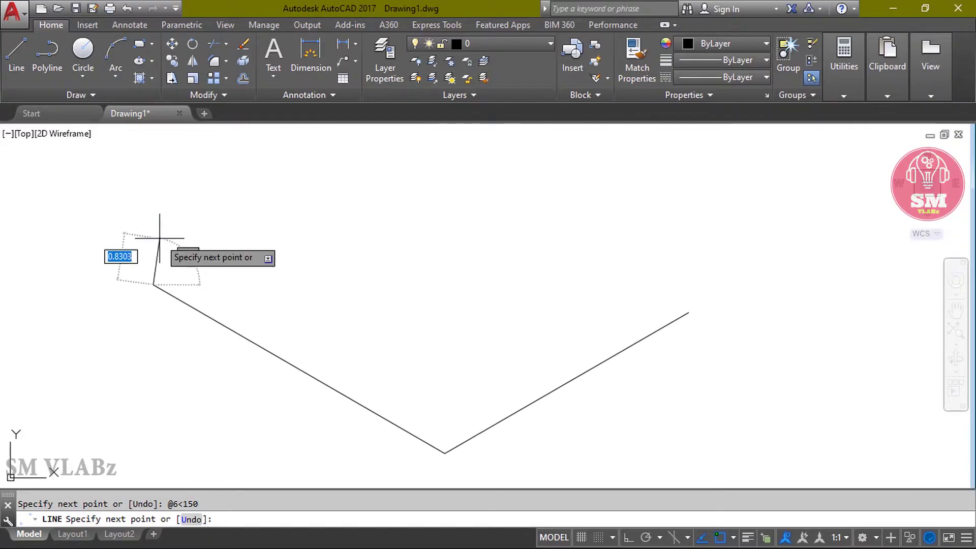
key(F10)
text(2)
key(Return)
key(Return)
key(Return)
key(Escape)
key(Return)
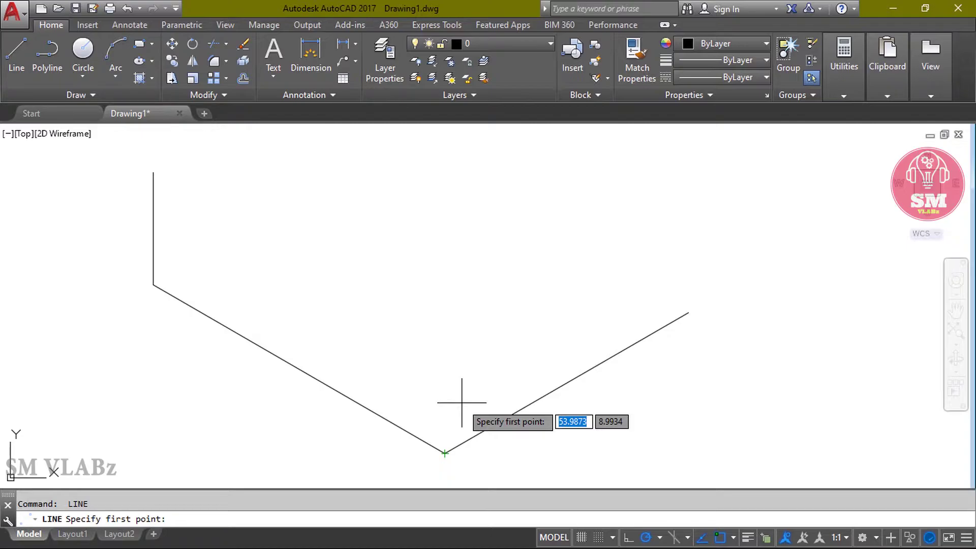
- Add a 2-unit vertical edge at the V's vertex and join its top to the left vertical's top
click(444, 453)
text(2)
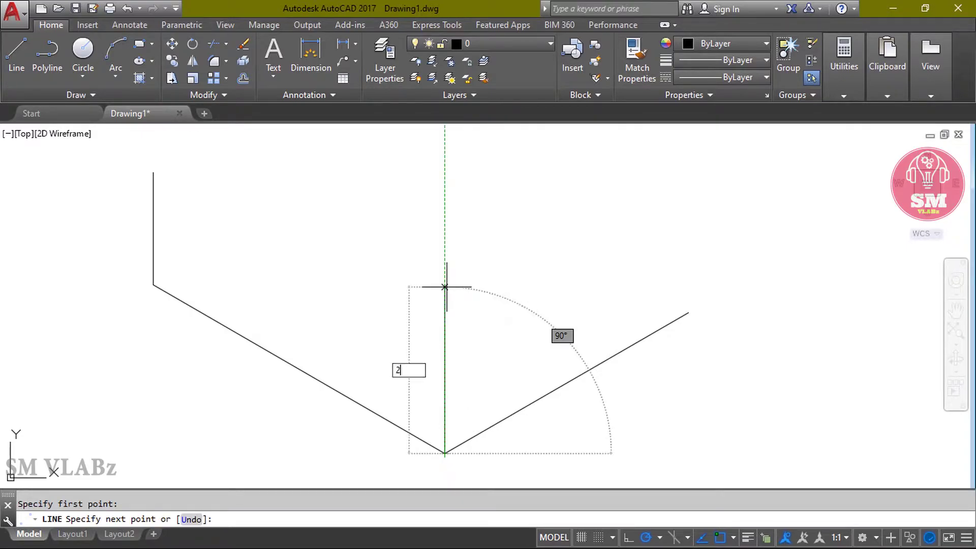
key(Return)
key(Return)
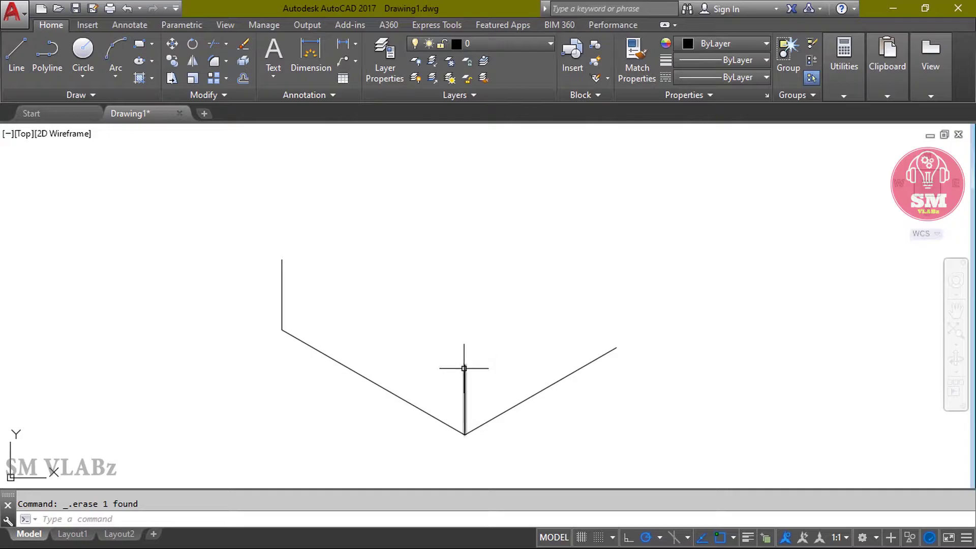
key(Escape)
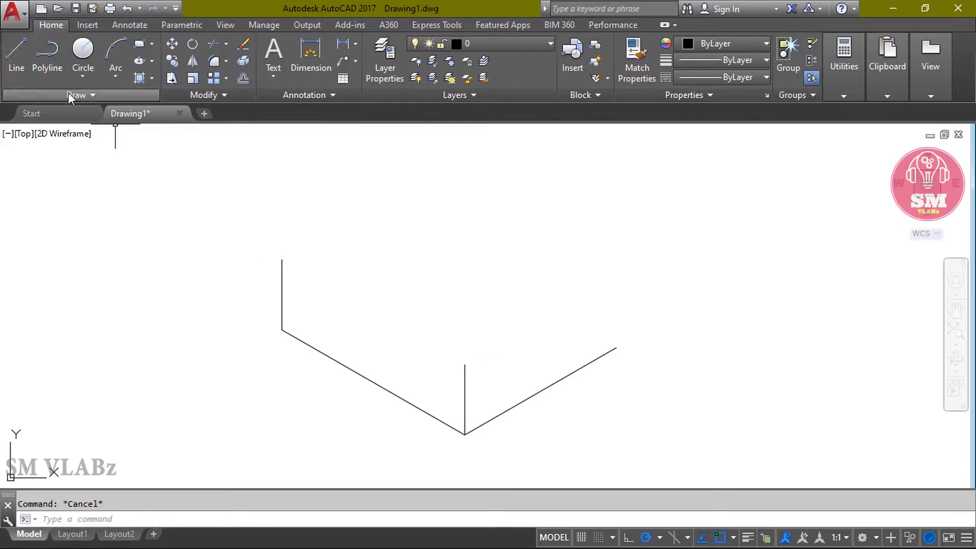
click(17, 50)
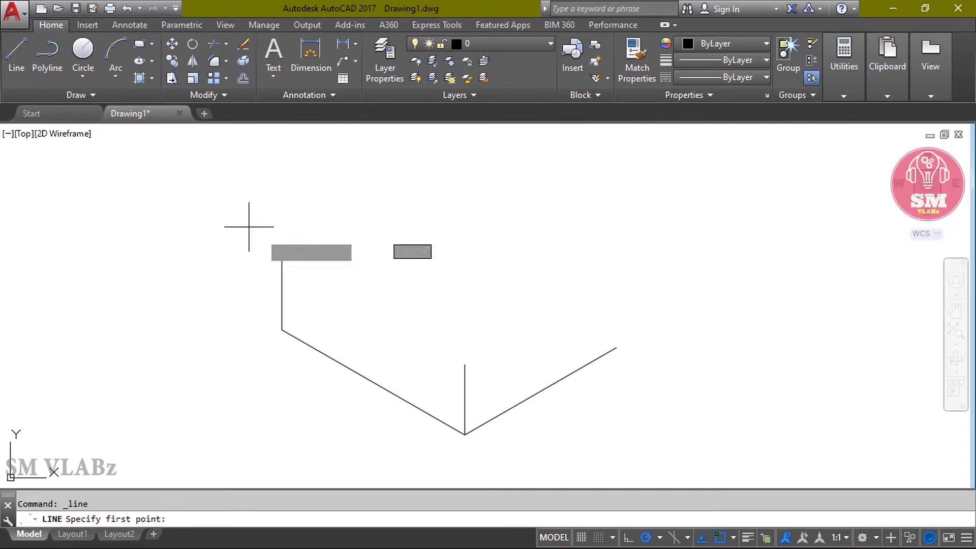
click(464, 364)
click(281, 260)
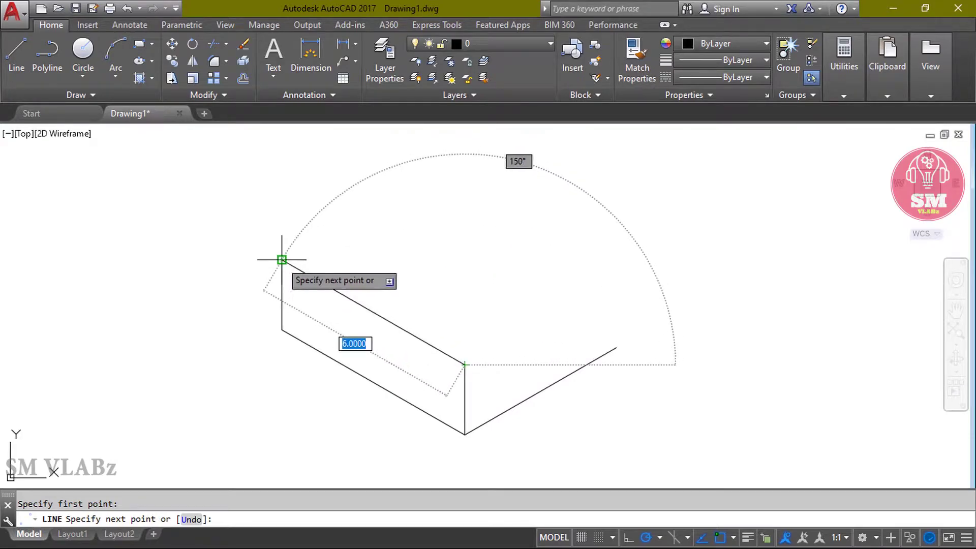
key(Return)
- Draw a 3-unit edge at 30° from the face's top-left corner
middle_drag(395, 242, 387, 288)
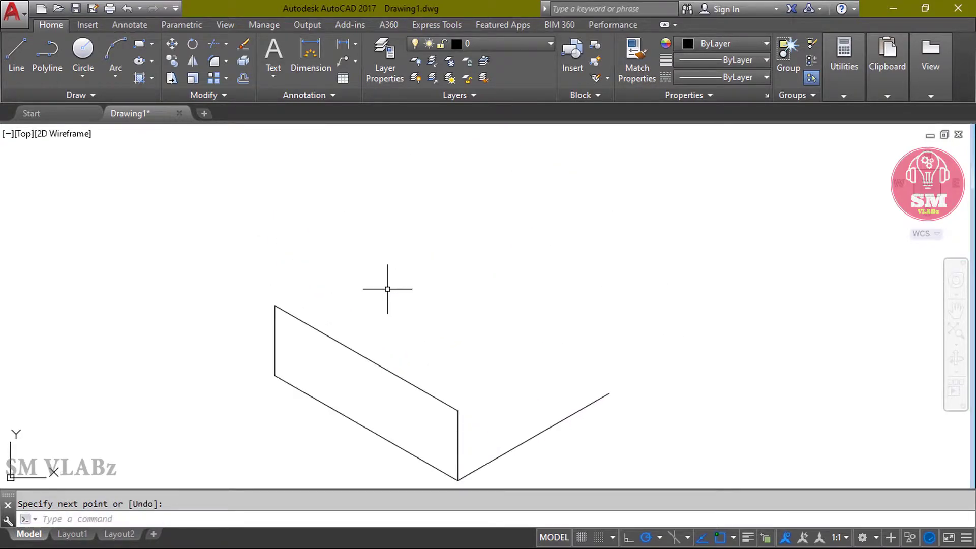
text(l)
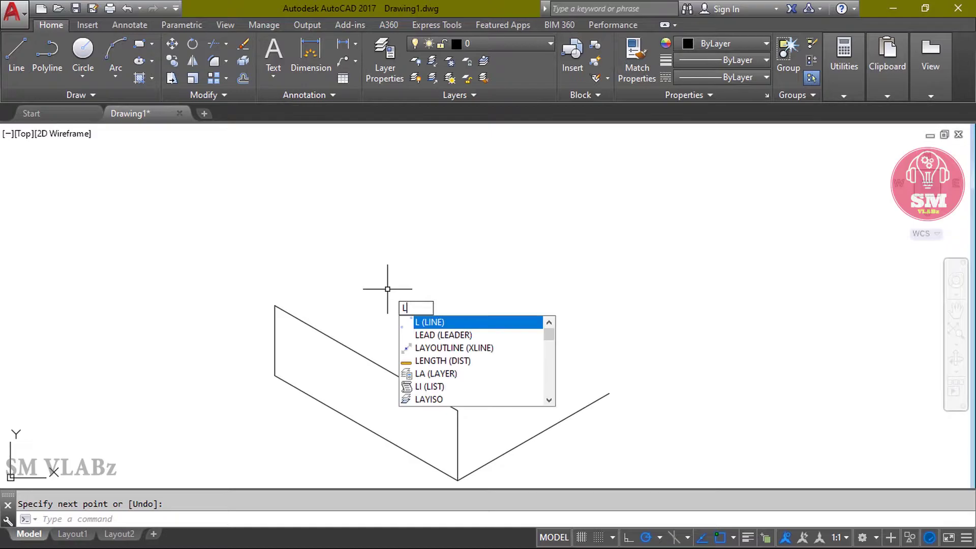
key(Return)
click(274, 305)
middle_click(302, 296)
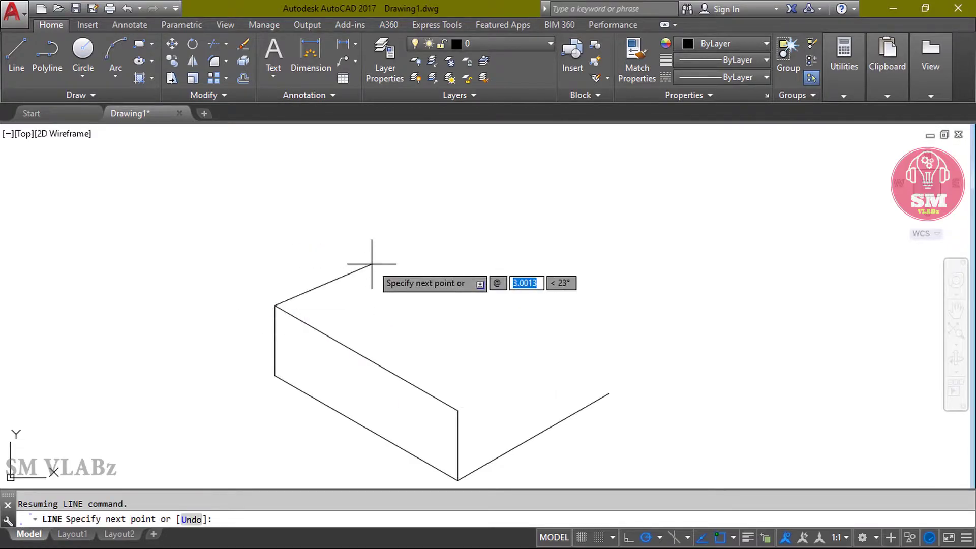
text(3)
key(Tab)
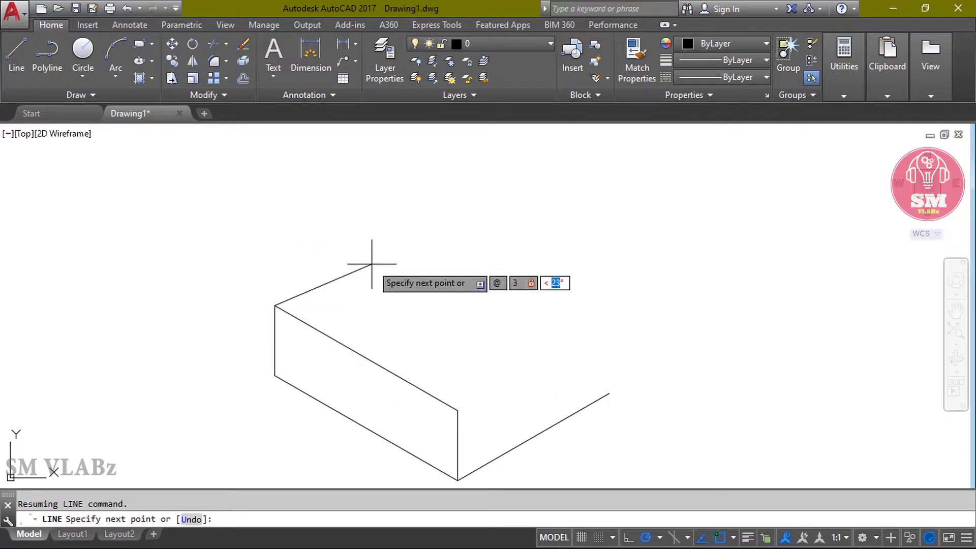
text(30)
key(Return)
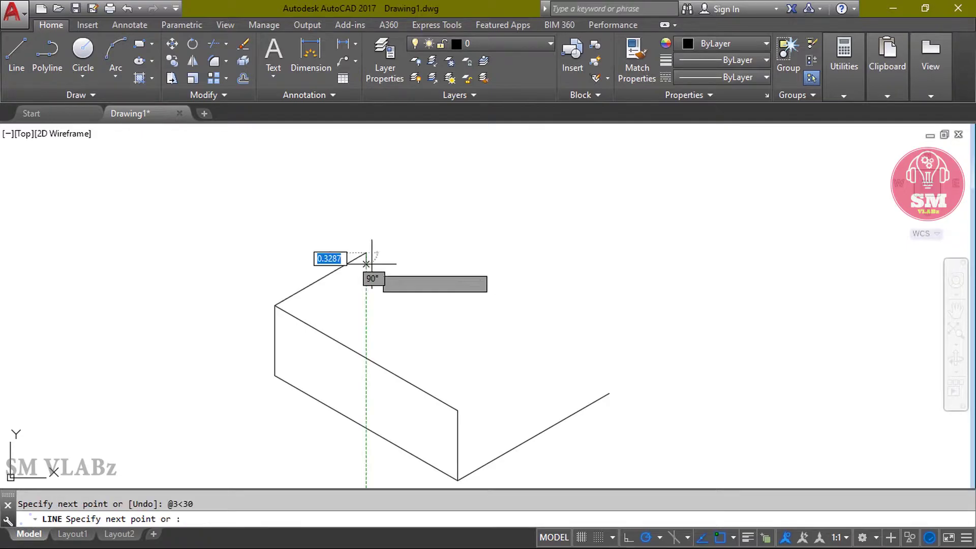
key(Return)
click(346, 276)
key(Escape)
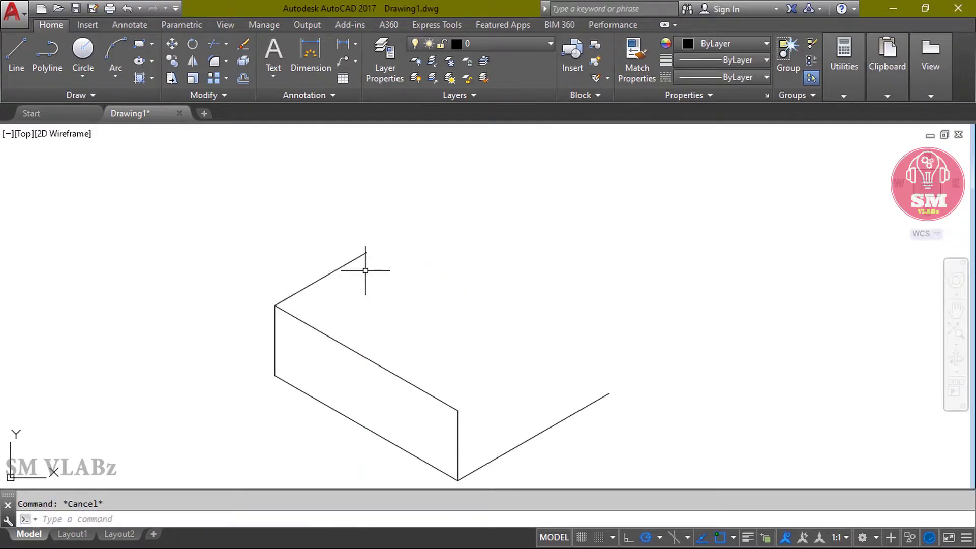
- Copy the 3-unit 30° edge from the top-left corner to the box's right corner
text(co)
key(Return)
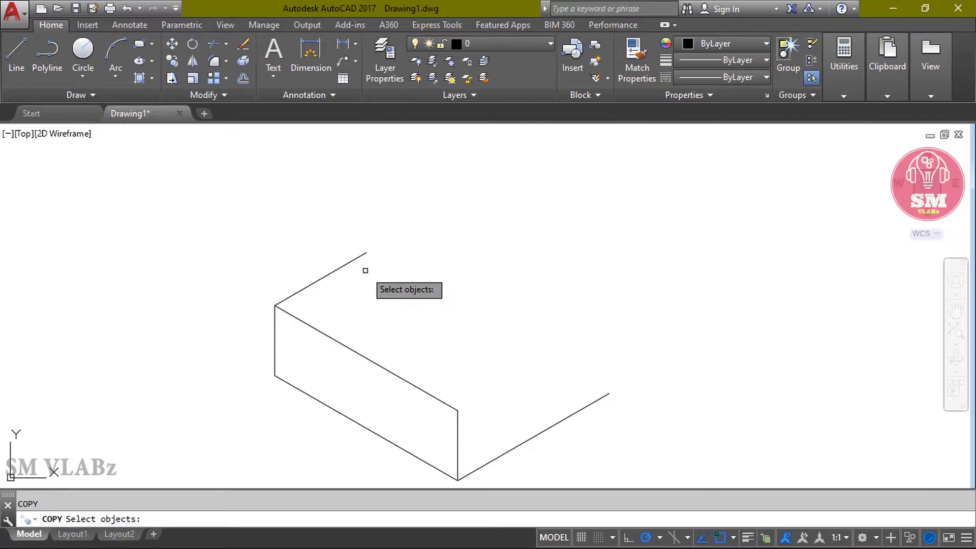
click(331, 273)
key(Return)
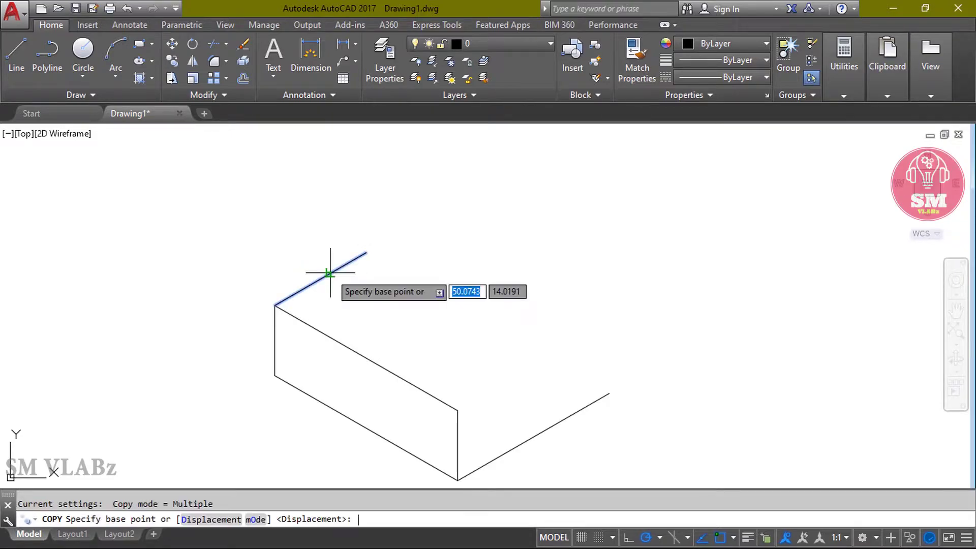
click(275, 306)
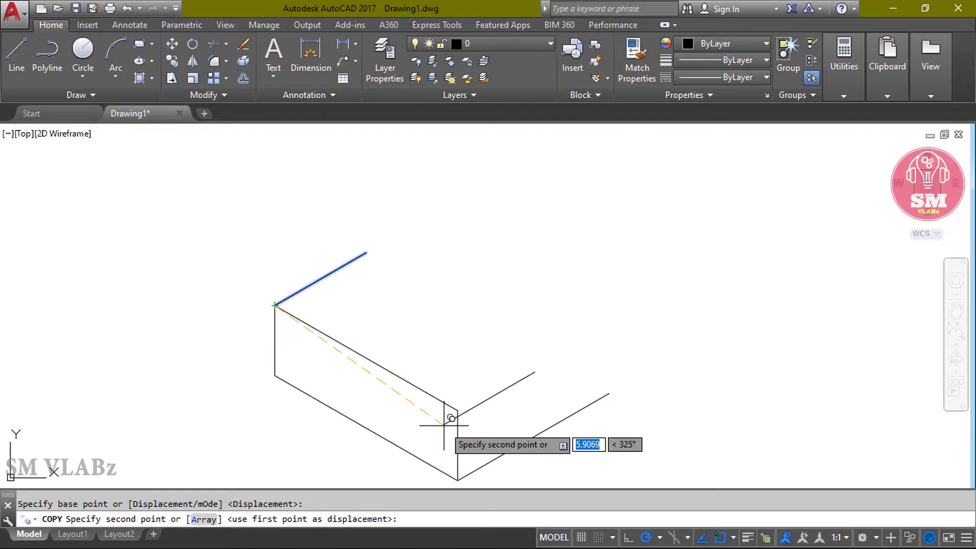
click(457, 408)
key(Return)
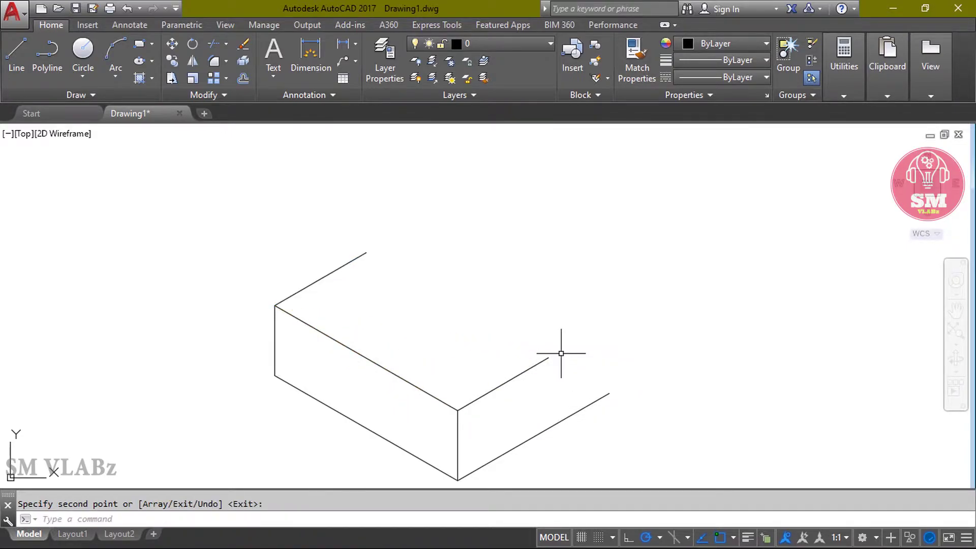
key(Escape)
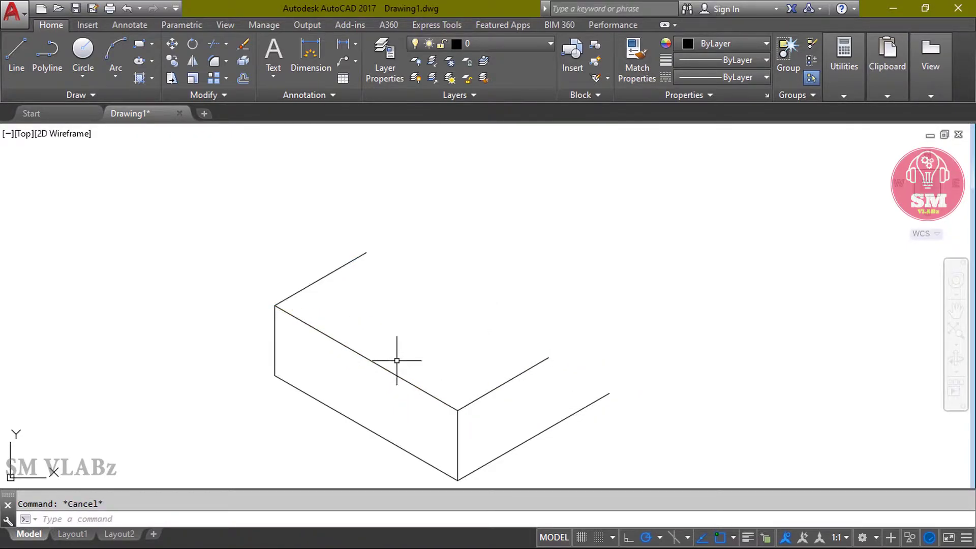
- Copy the top-front edge to the back corner, closing the block's top face
click(386, 386)
click(341, 326)
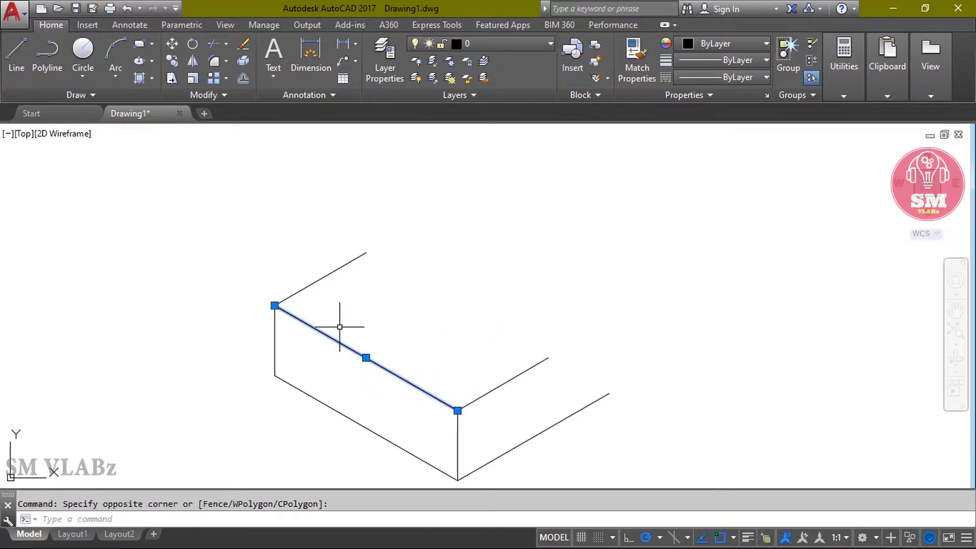
right_click(346, 318)
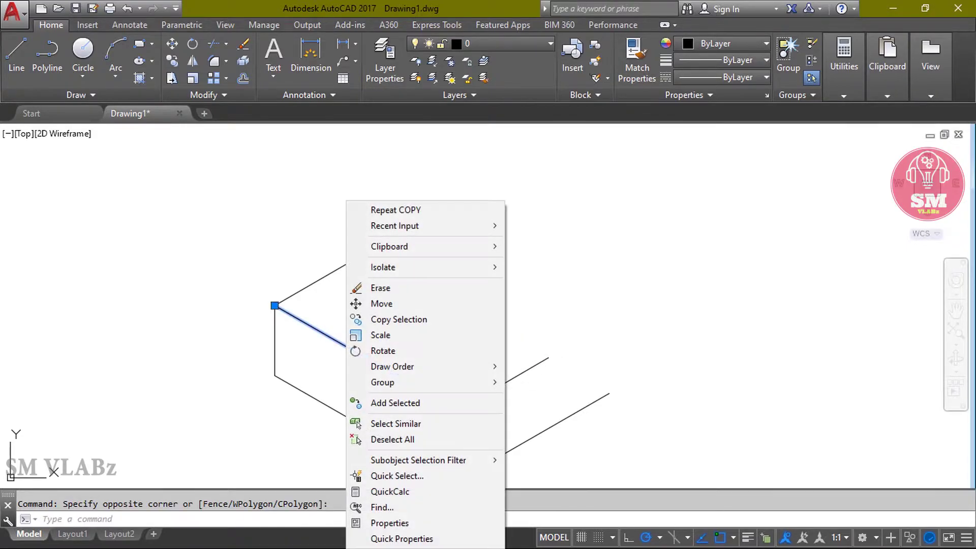
click(371, 320)
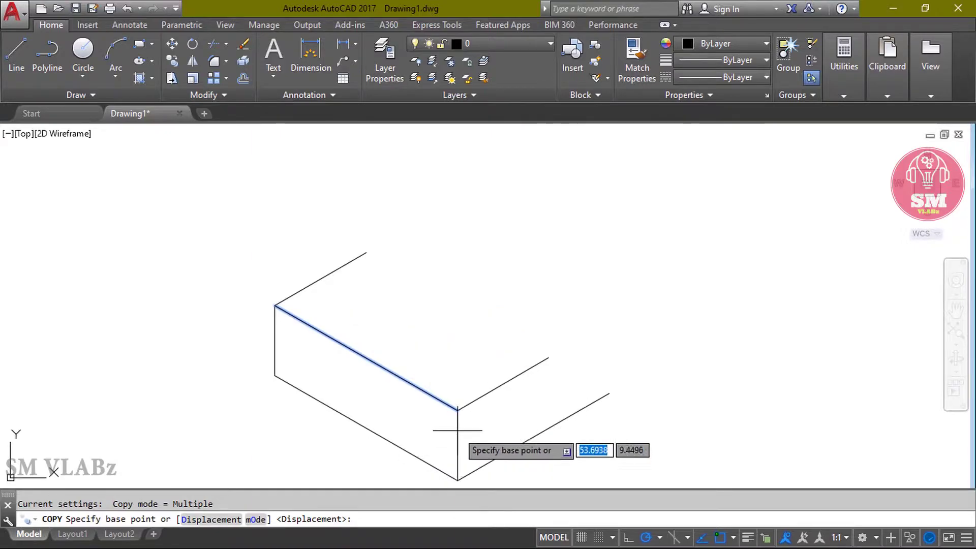
click(458, 410)
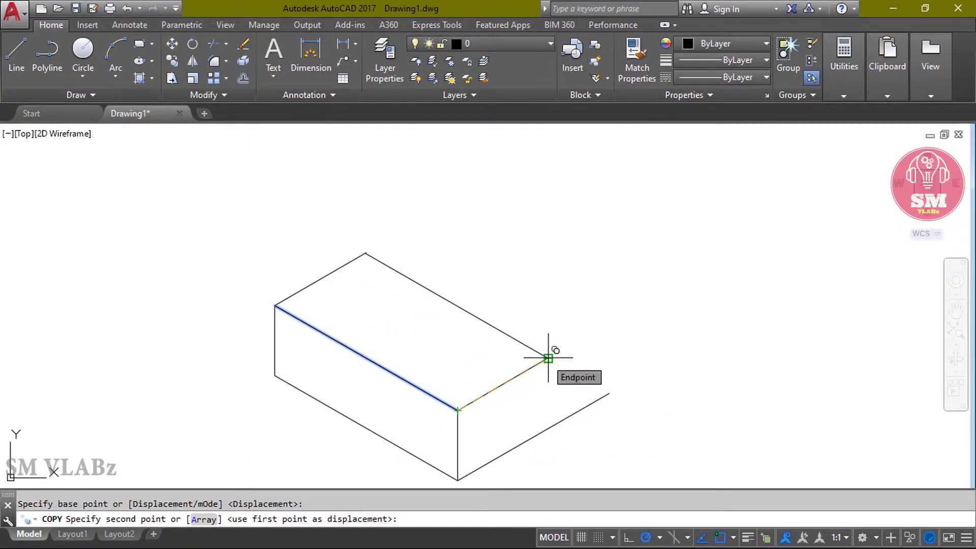
click(548, 358)
key(Escape)
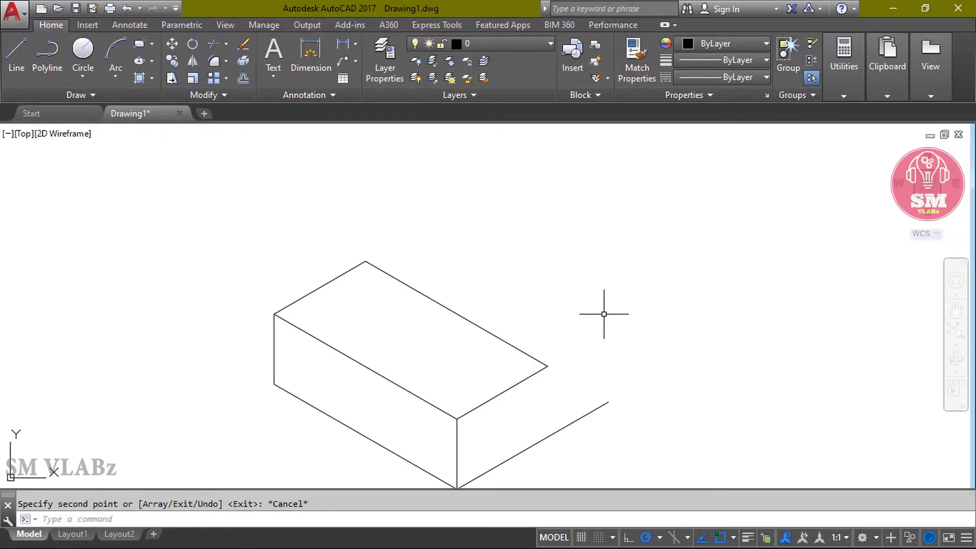
text(L)
key(Return)
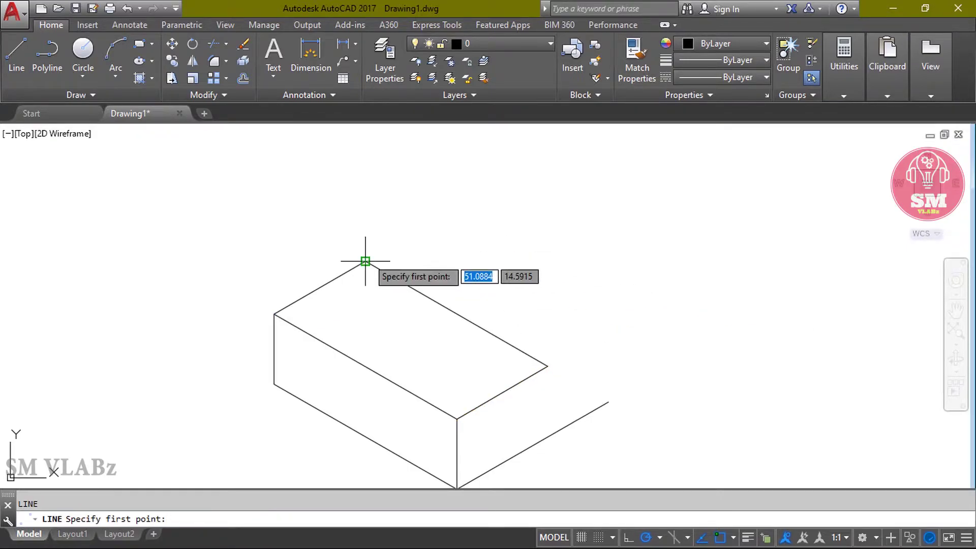
- Draw a 7-unit vertical line from the block's top back corner, then an 8-unit line at 30°
click(365, 261)
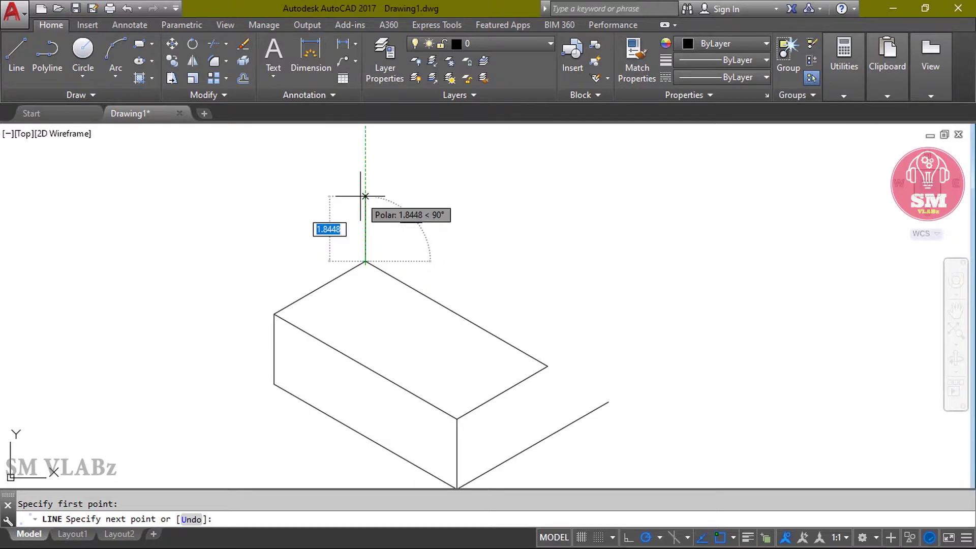
text(7)
key(Return)
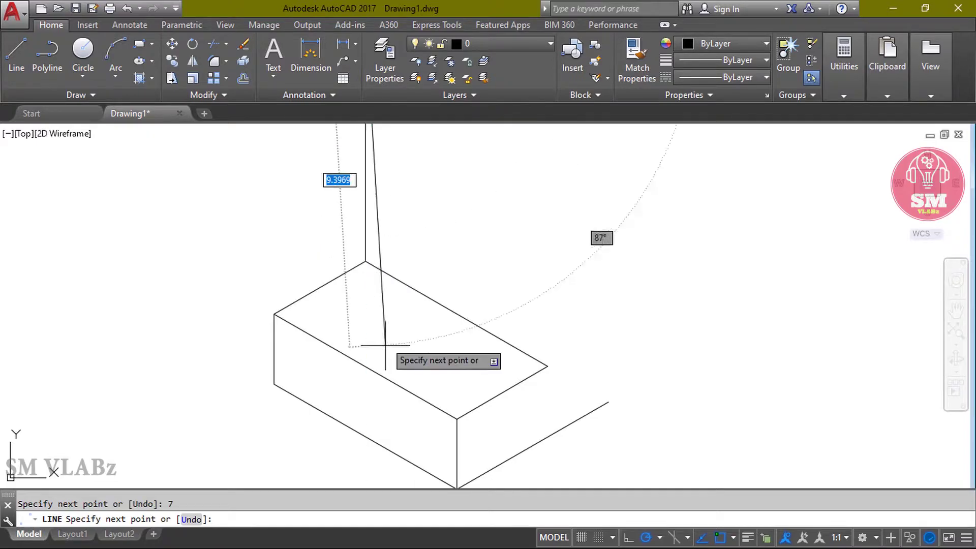
scroll(388, 356, down, 2)
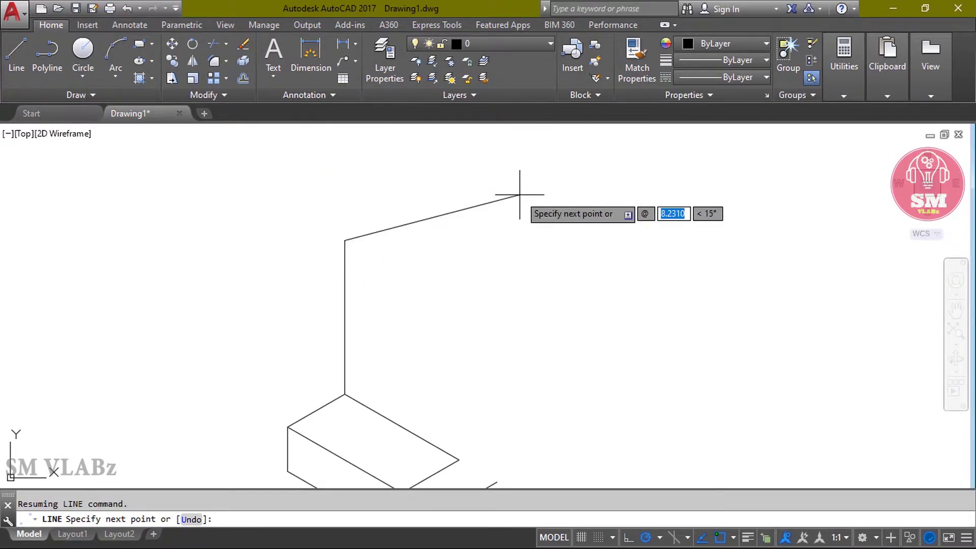
key(Tab)
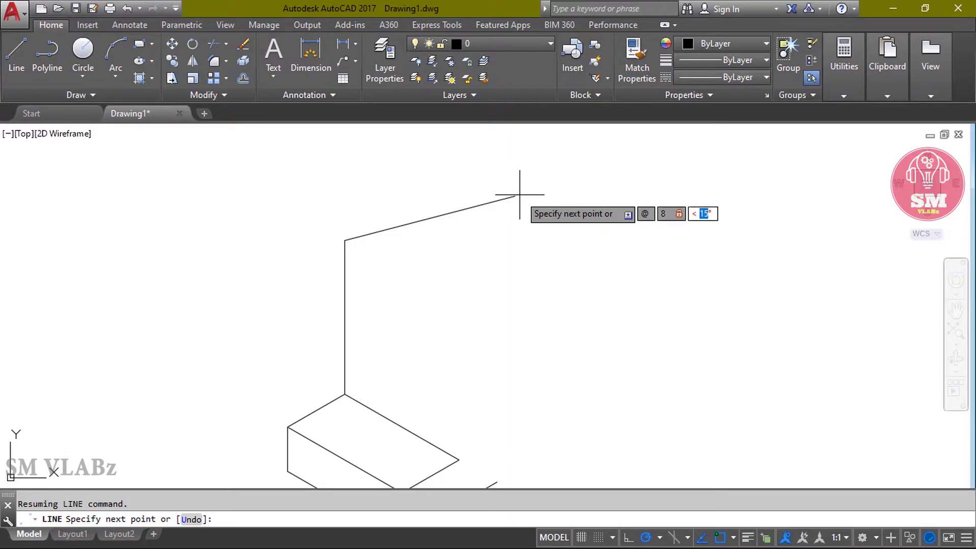
text(30)
key(Return)
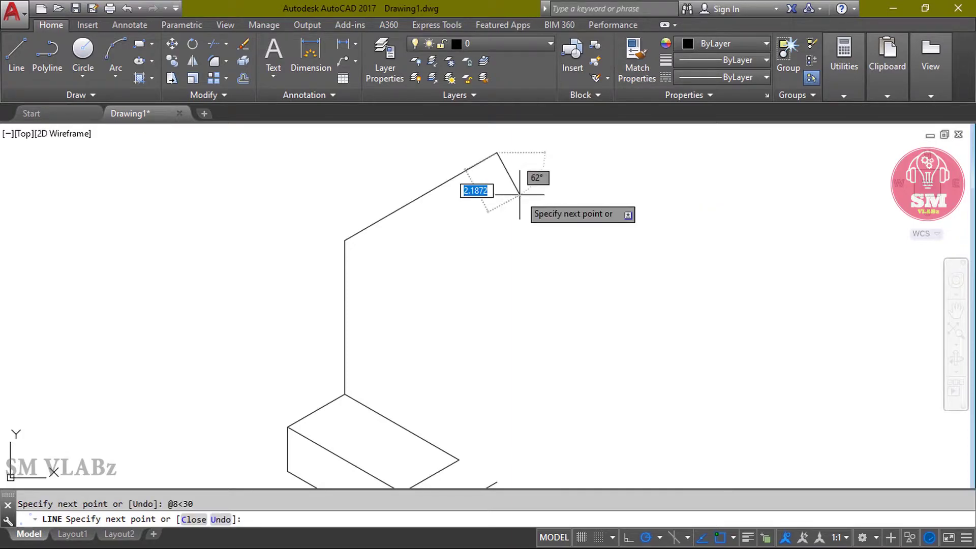
key(Return)
key(Return)
key(Escape)
scroll(372, 242, down, 2)
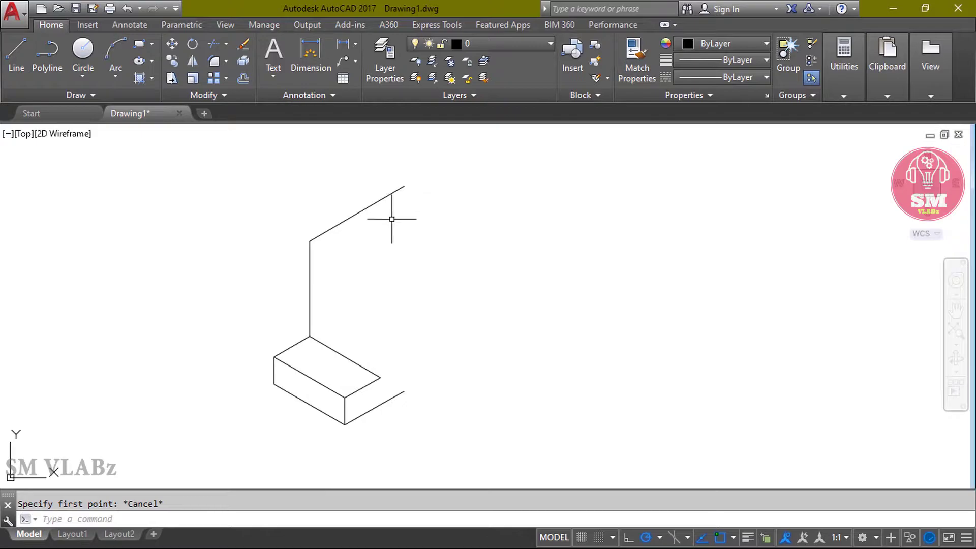
- Copy the 7-unit vertical line to the upper end of the 30° line
click(325, 280)
right_click(272, 262)
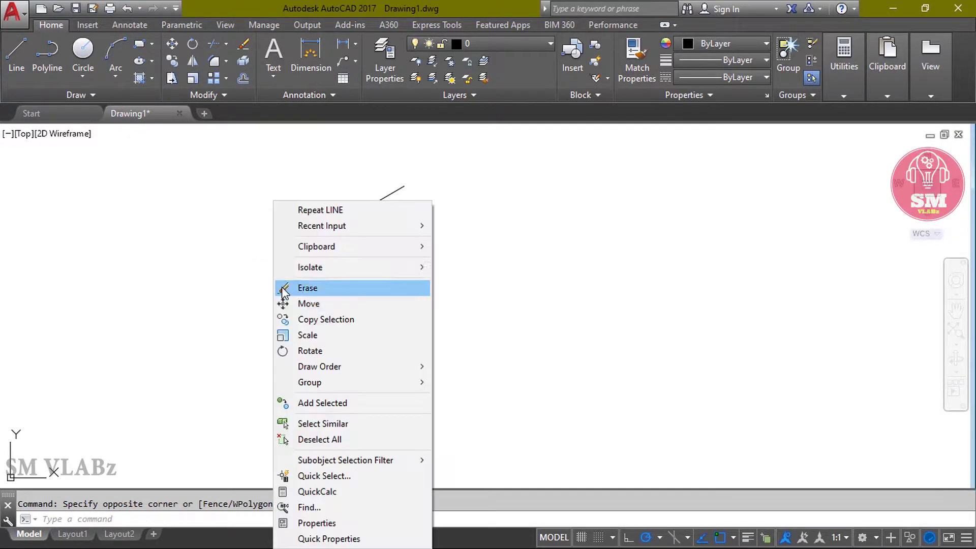
click(286, 321)
click(311, 240)
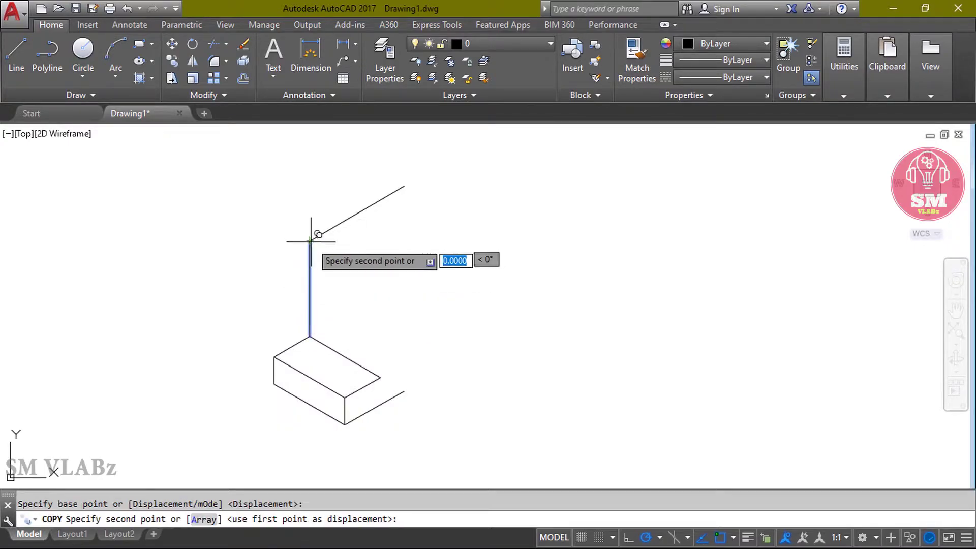
click(404, 186)
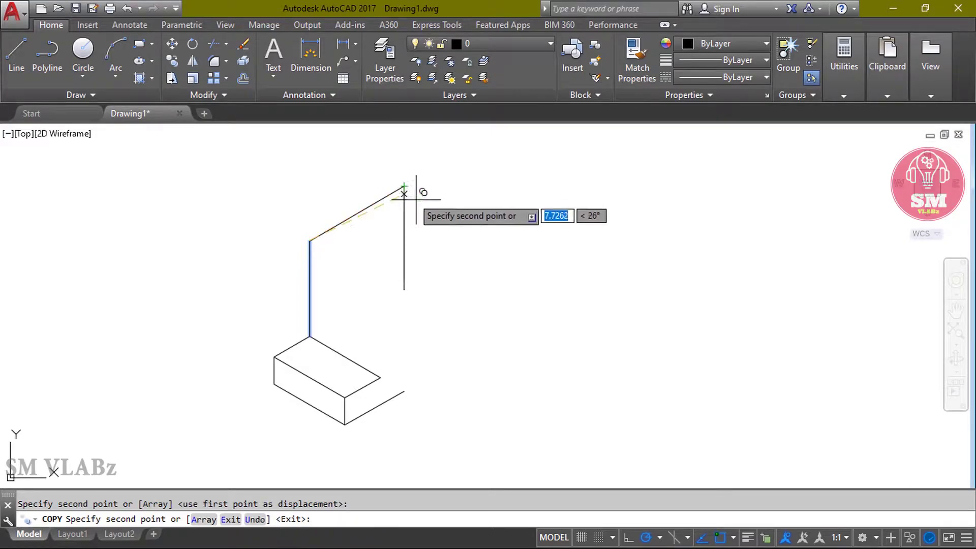
key(Return)
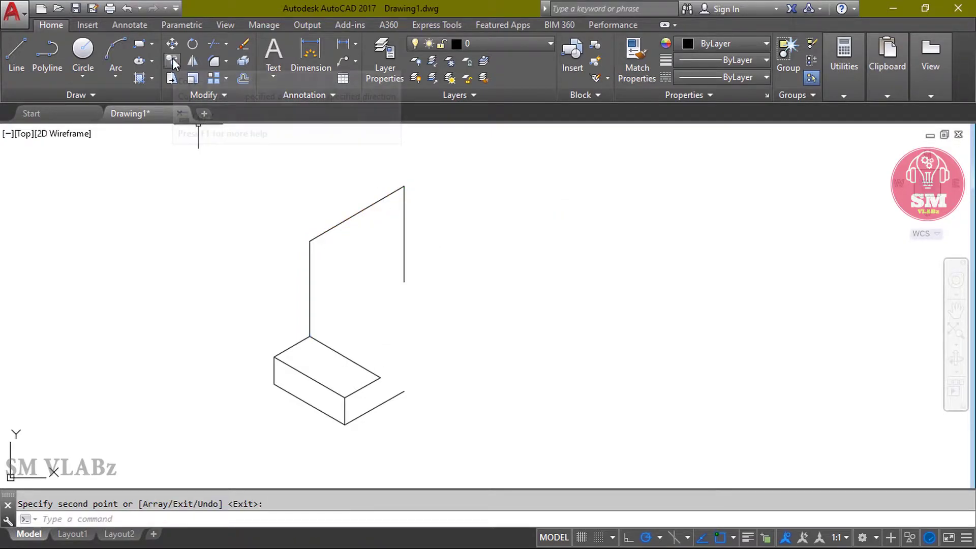
- Copy the block's top back edge to the foot of the new vertical line
click(172, 60)
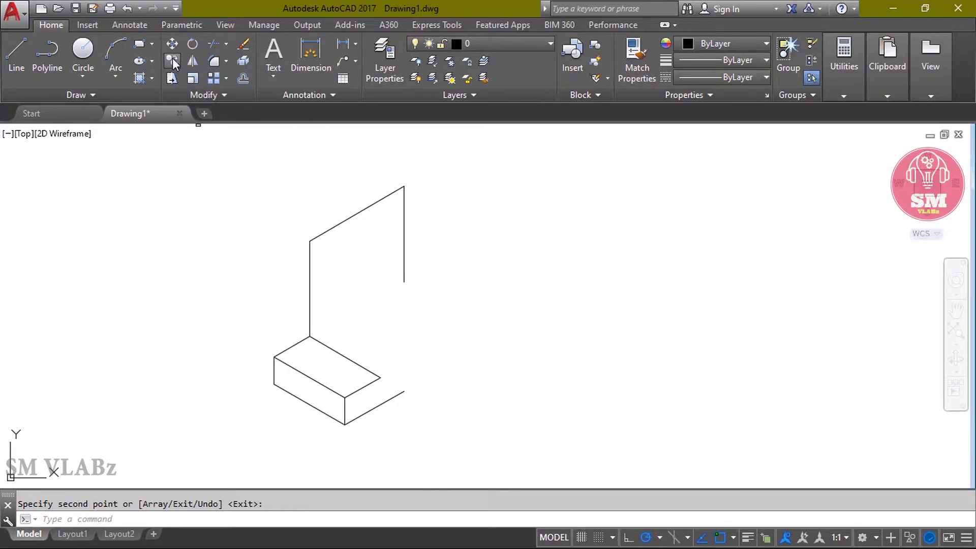
click(351, 358)
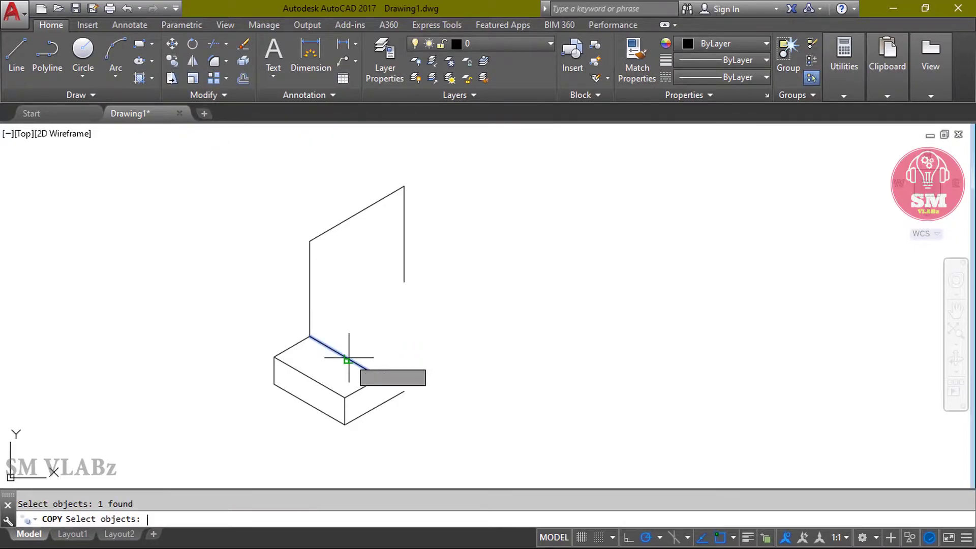
key(Return)
click(310, 336)
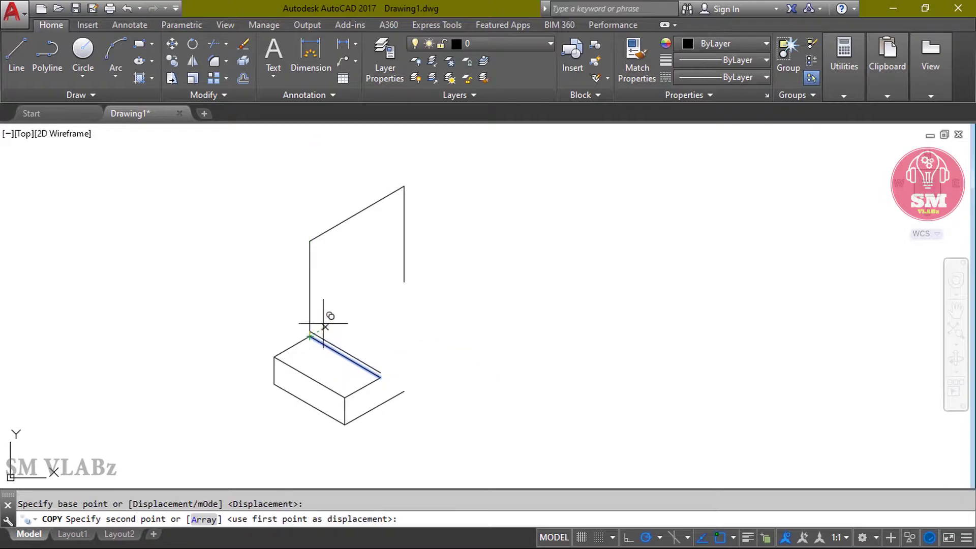
click(404, 282)
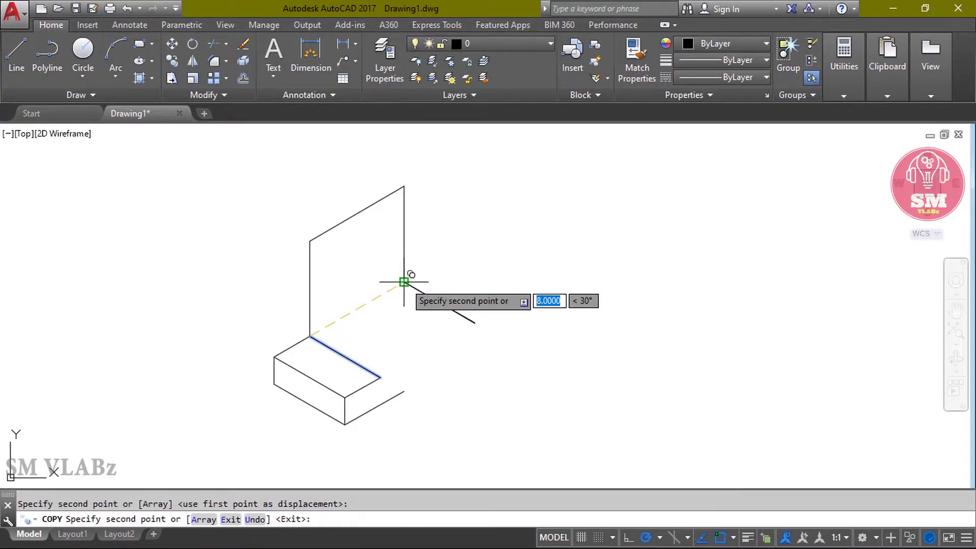
key(Return)
drag(412, 239, 345, 173)
- Copy the vertical–slanted–vertical frame to the block's front-right top corner
drag(344, 279, 250, 246)
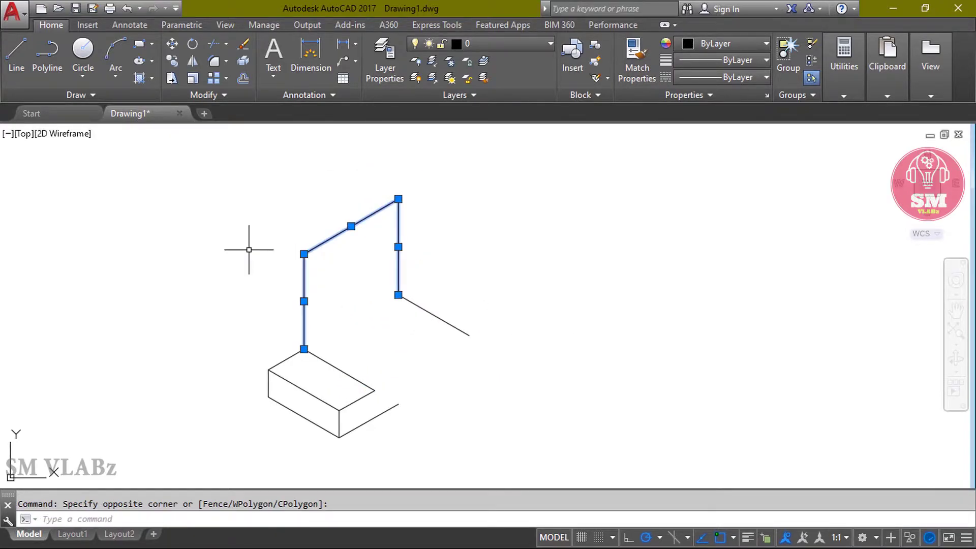
right_click(231, 214)
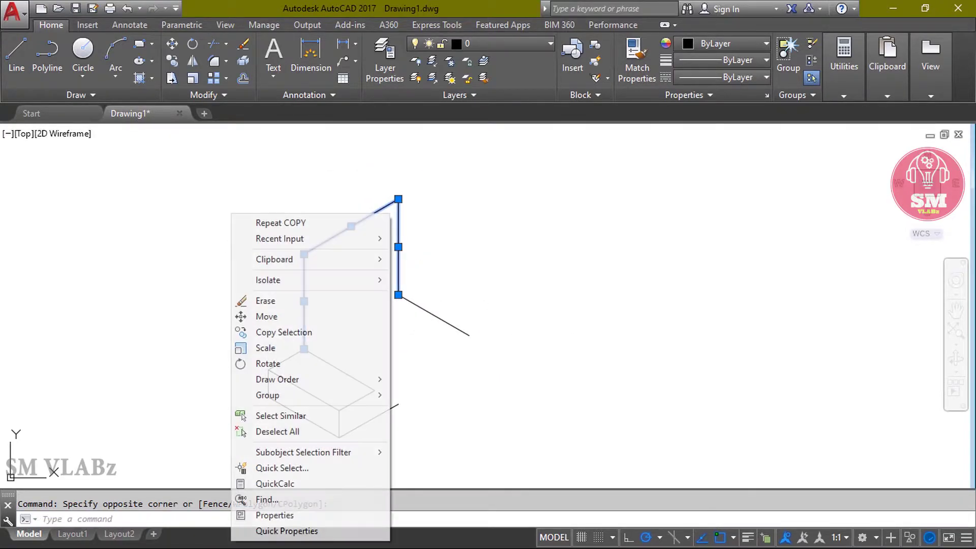
click(260, 335)
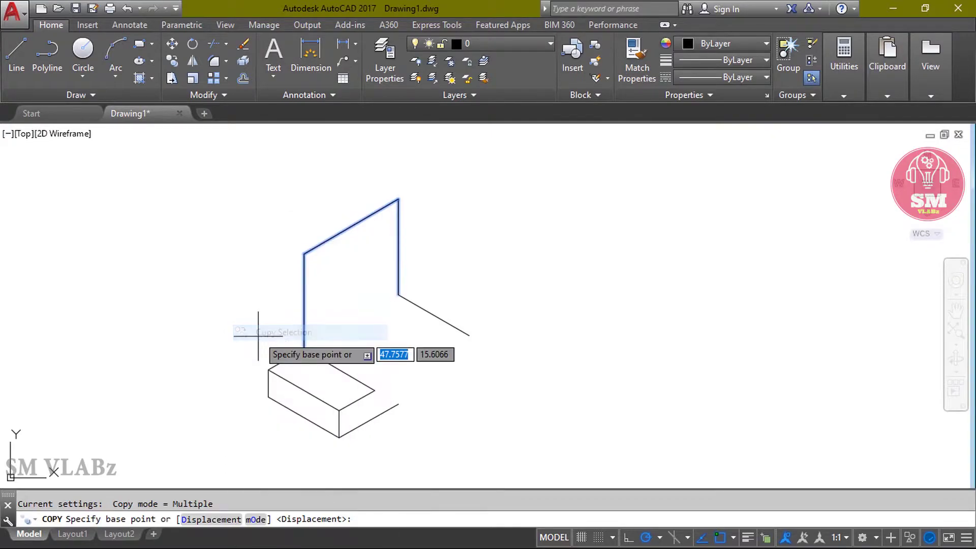
click(304, 347)
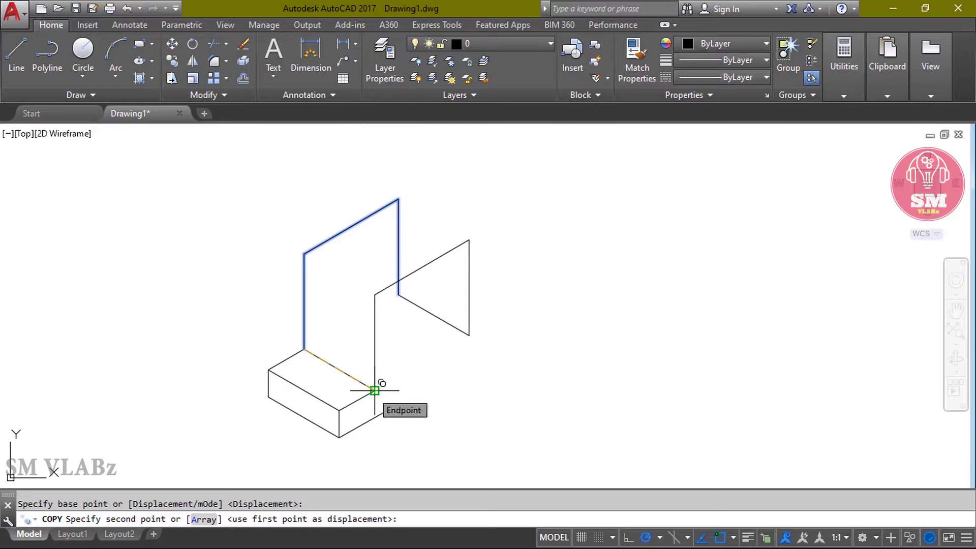
key(Escape)
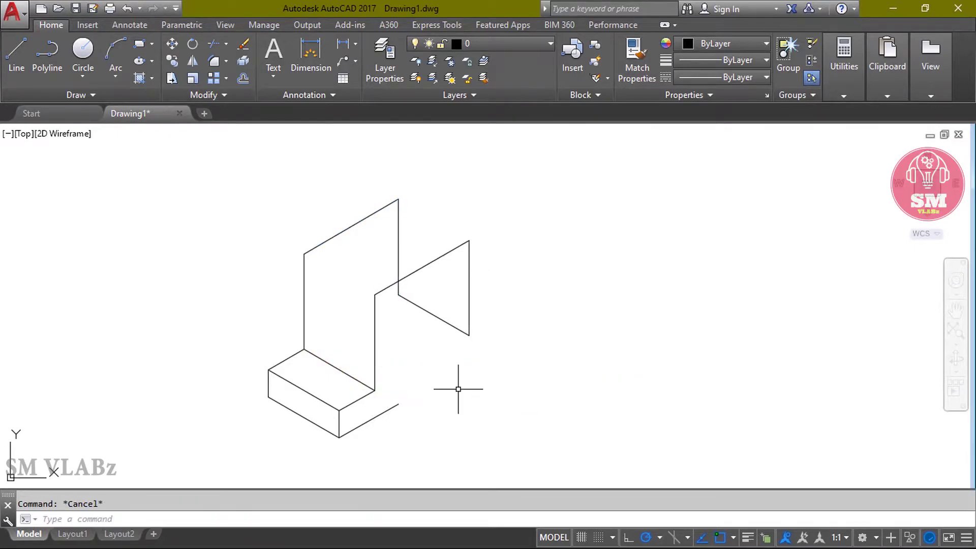
text(L)
- Draw the receding back-right edge joining the two upright frames' top corners
key(Return)
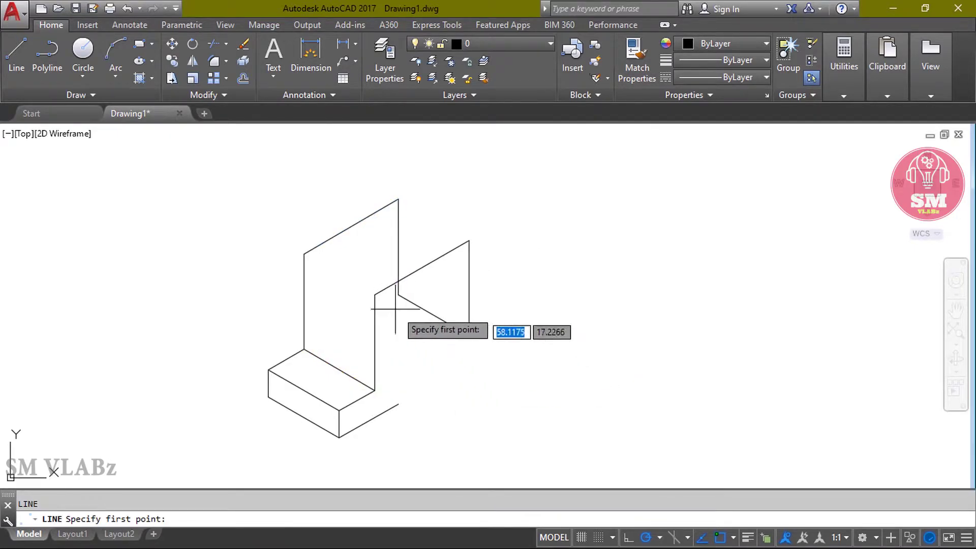
click(374, 294)
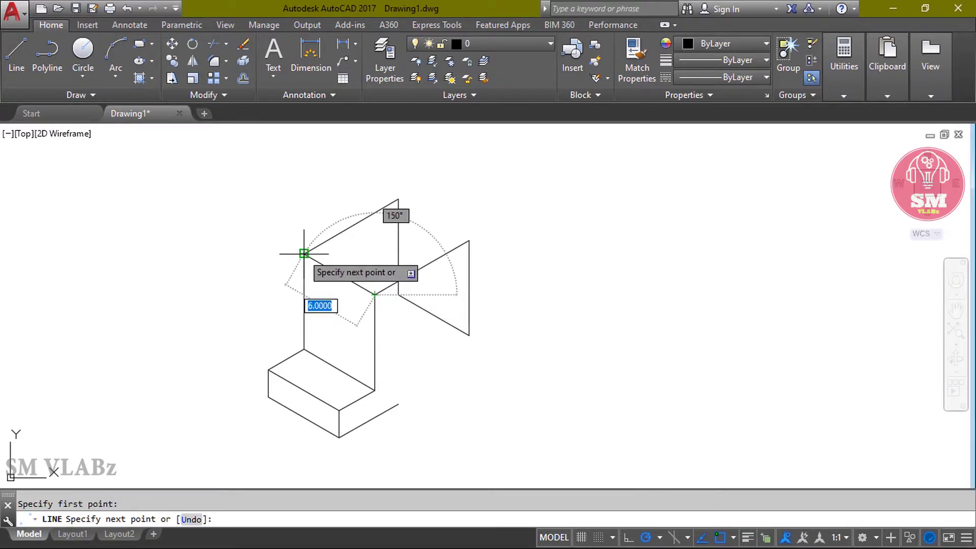
key(Return)
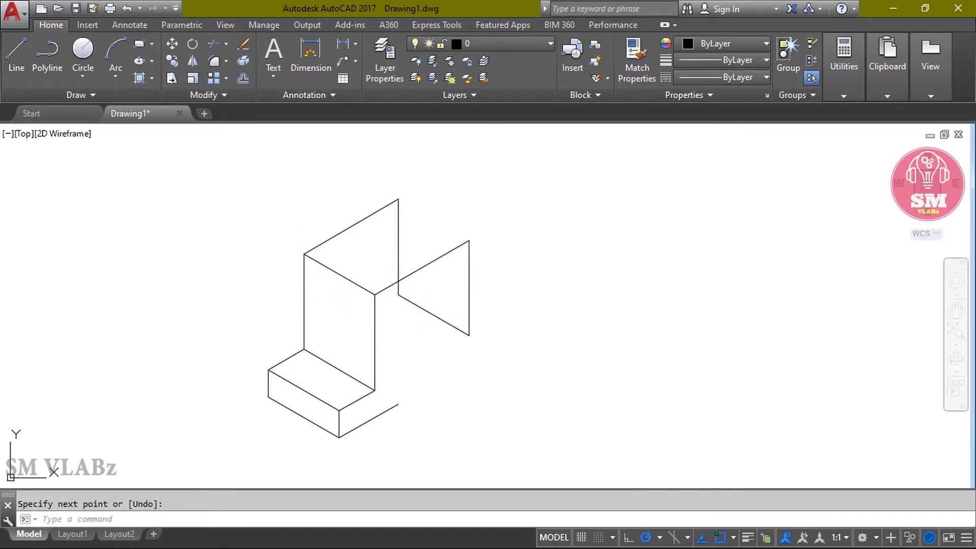
key(Return)
click(468, 240)
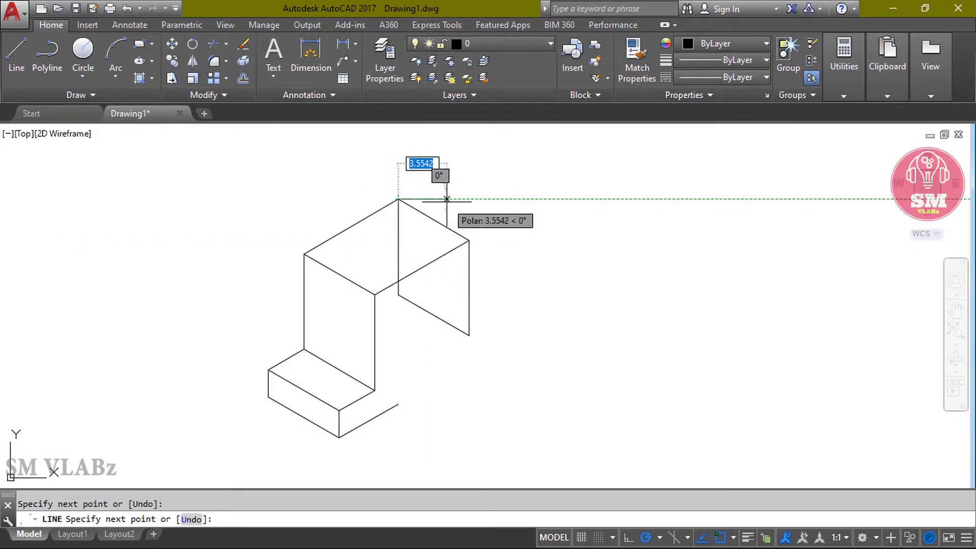
key(Return)
text(L)
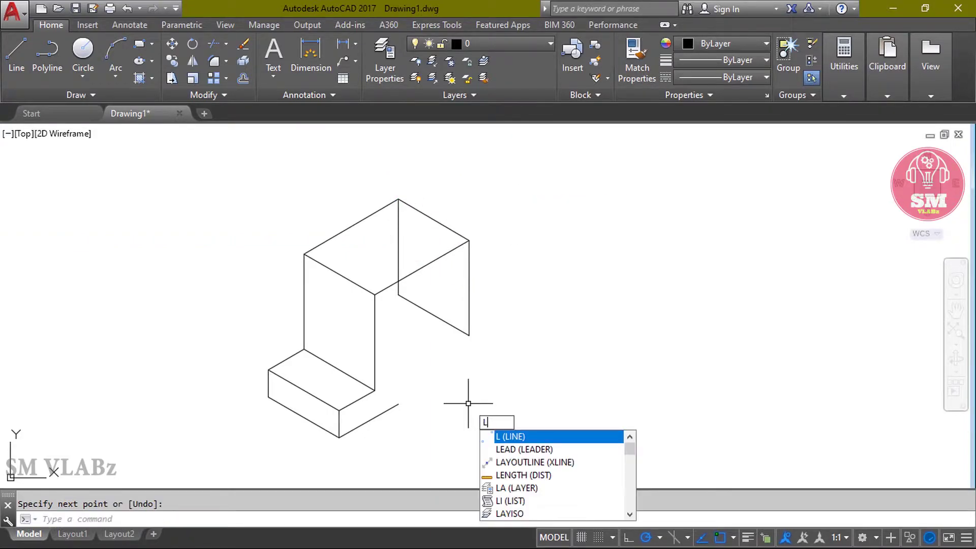
key(Return)
- From the lower edge's open end, draw 7 units up, 4 units at 30°, and 7 units down
click(398, 404)
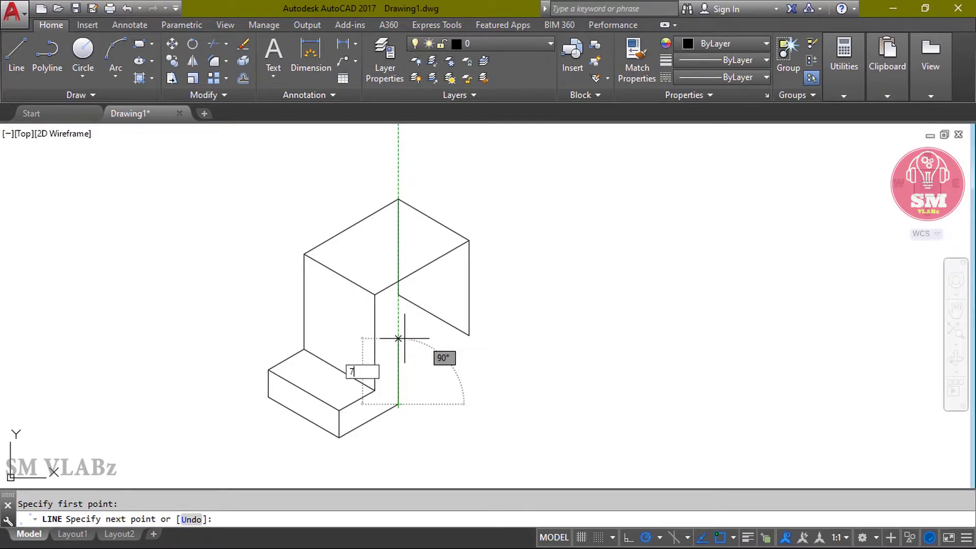
text(7)
key(Return)
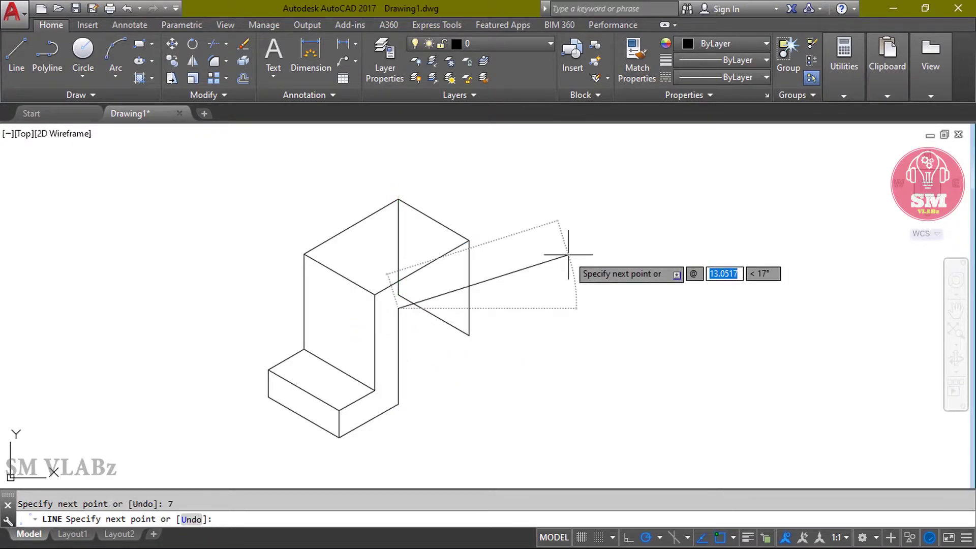
text(4)
key(Tab)
text(30)
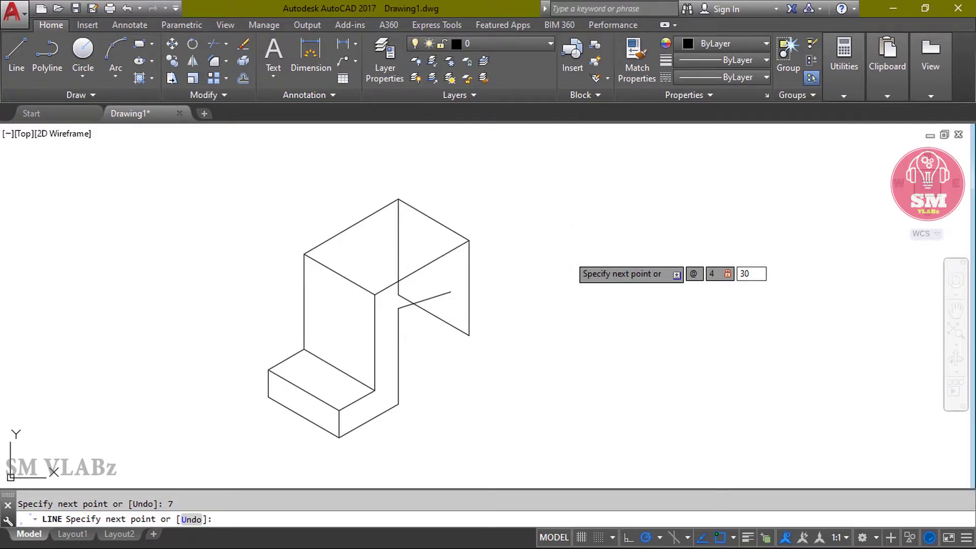
text(0)
key(Return)
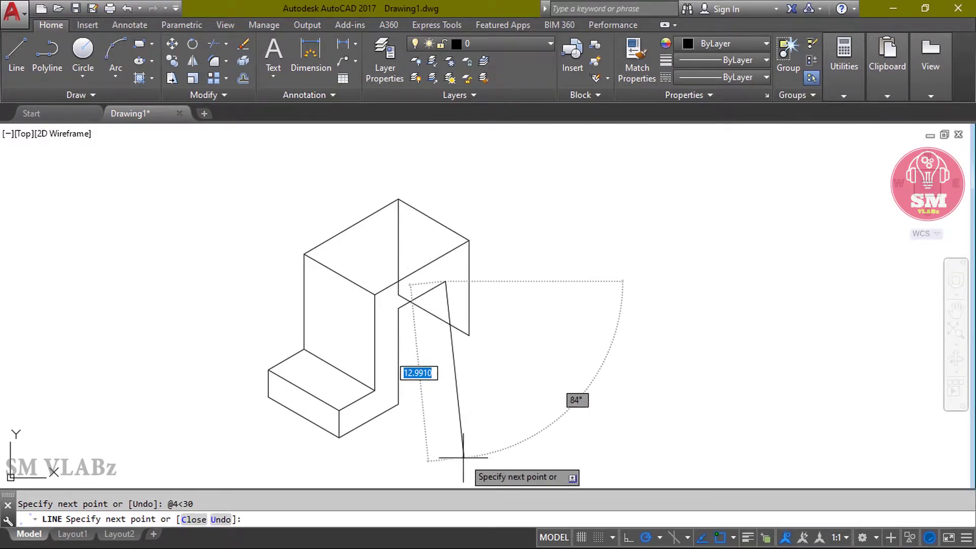
text(7)
key(Return)
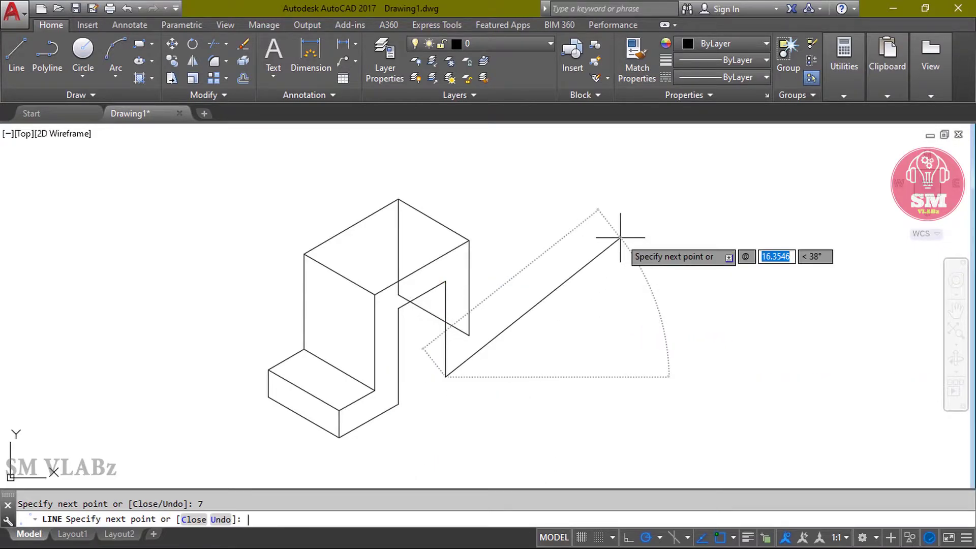
text(5)
- Continue with a 5-unit edge at 30°, a 2-unit rise, and a 3-unit edge at 210°
key(Tab)
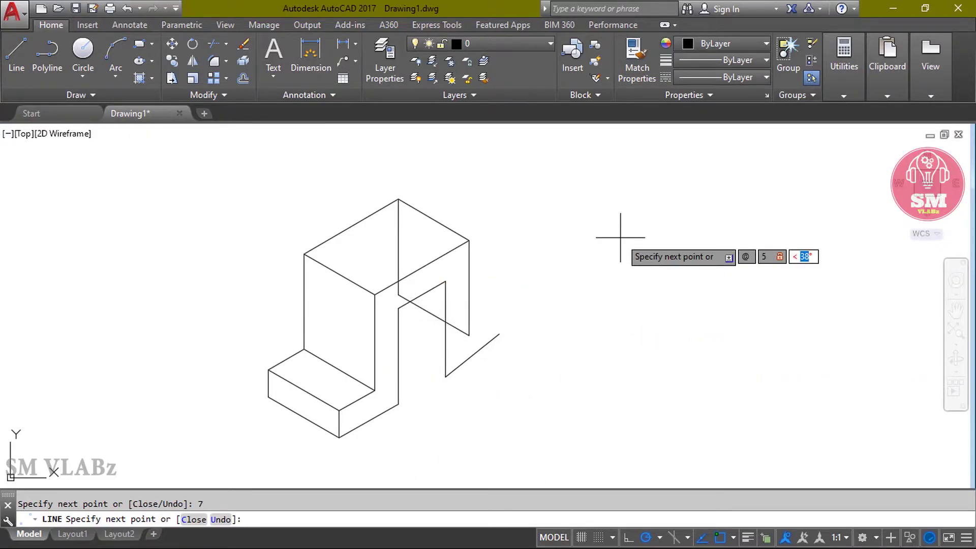
text(30)
key(Return)
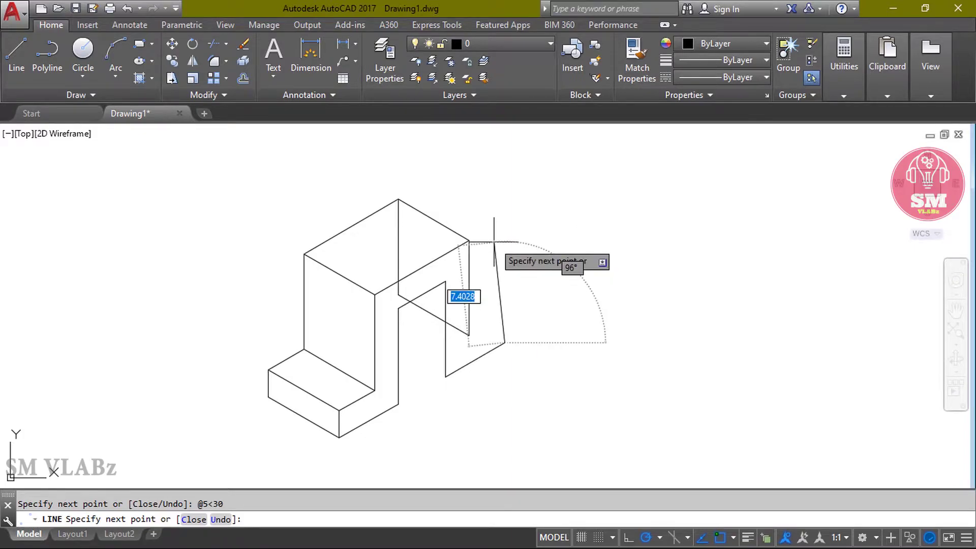
text(2)
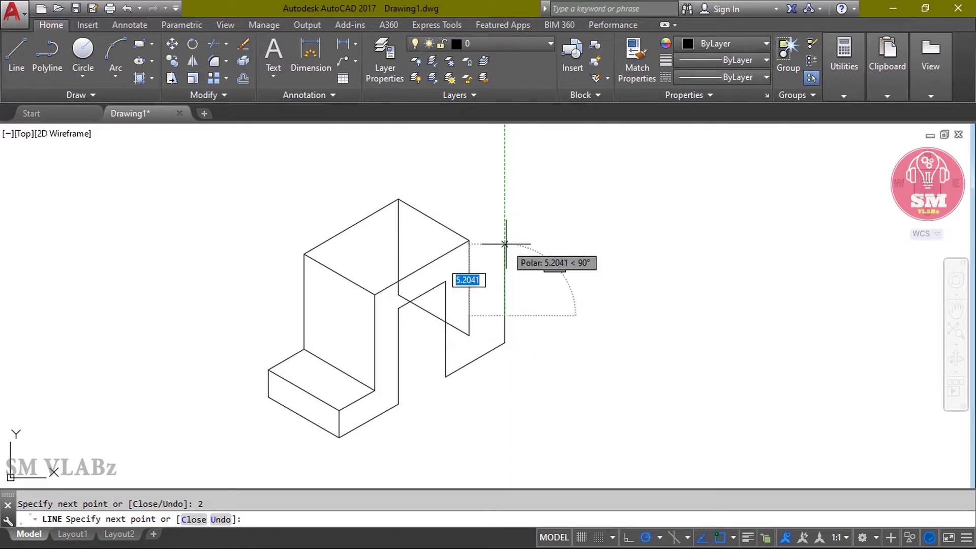
key(Return)
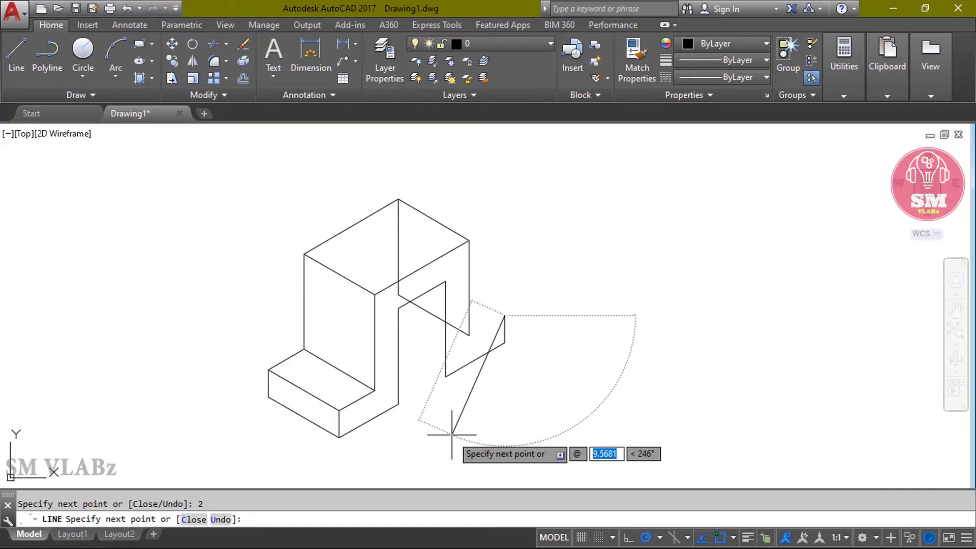
key(Tab)
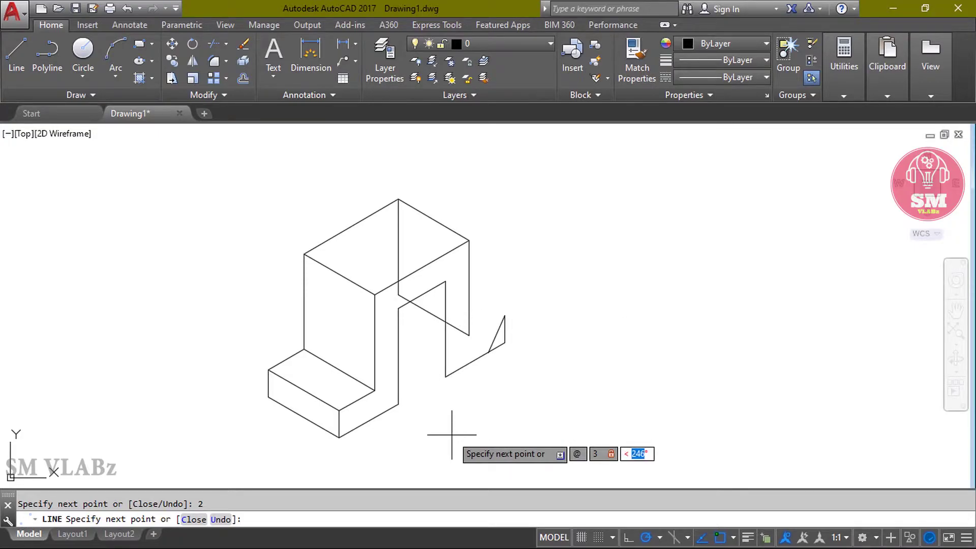
text(210)
key(Return)
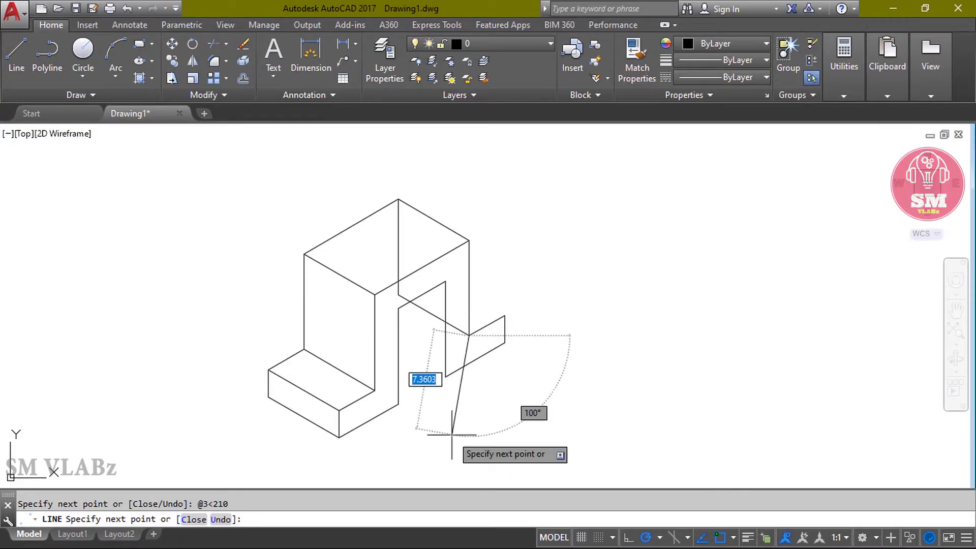
key(Escape)
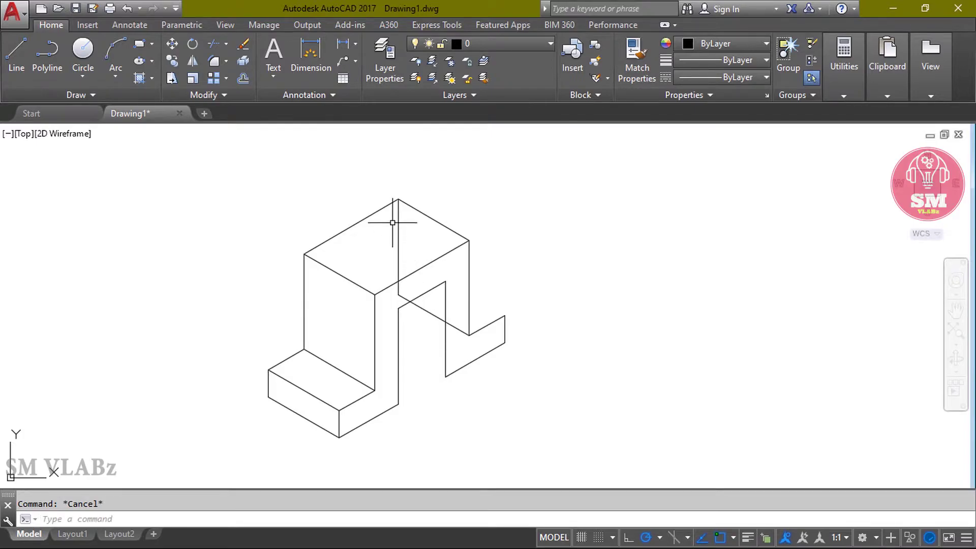
- Erase the hidden vertical line behind the top face and the diagonal crossing the notch
middle_drag(488, 248, 485, 244)
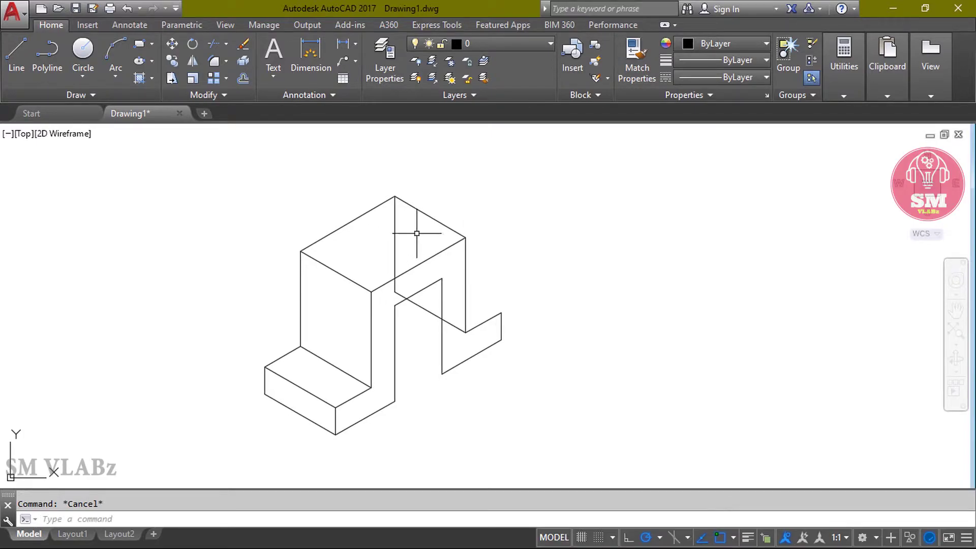
click(395, 229)
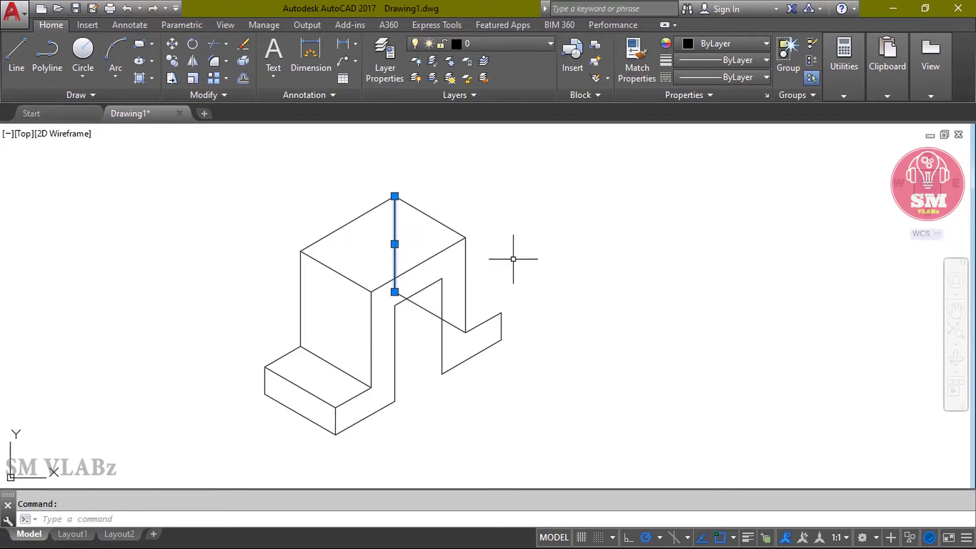
text(e)
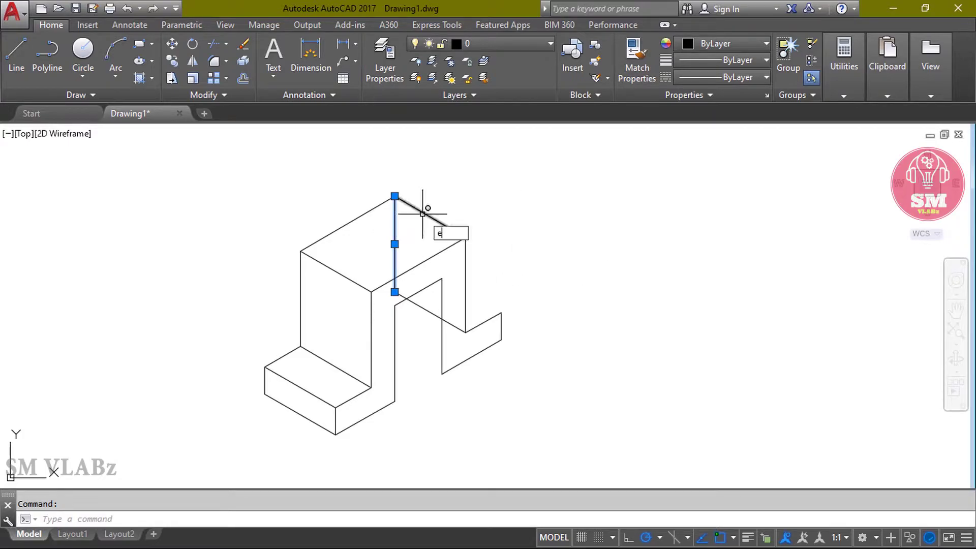
key(Return)
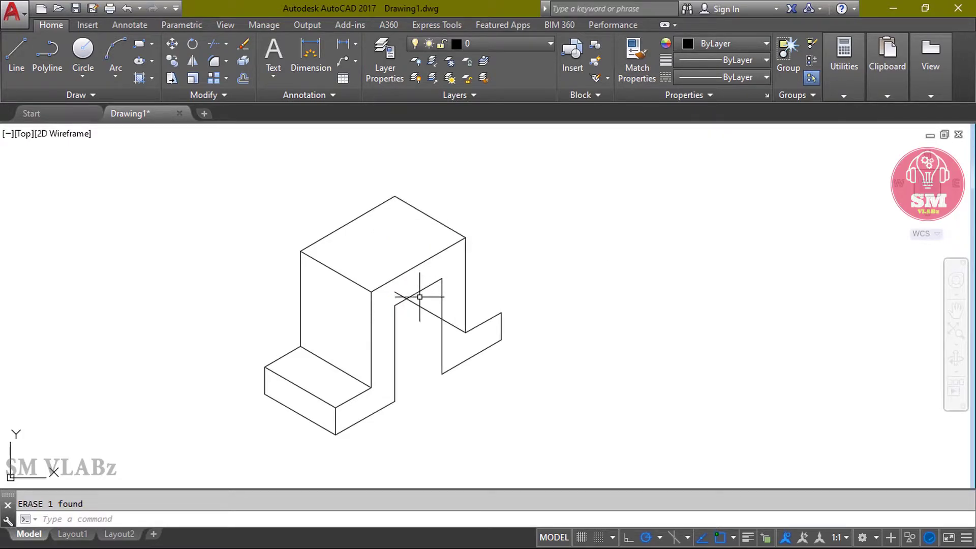
key(Escape)
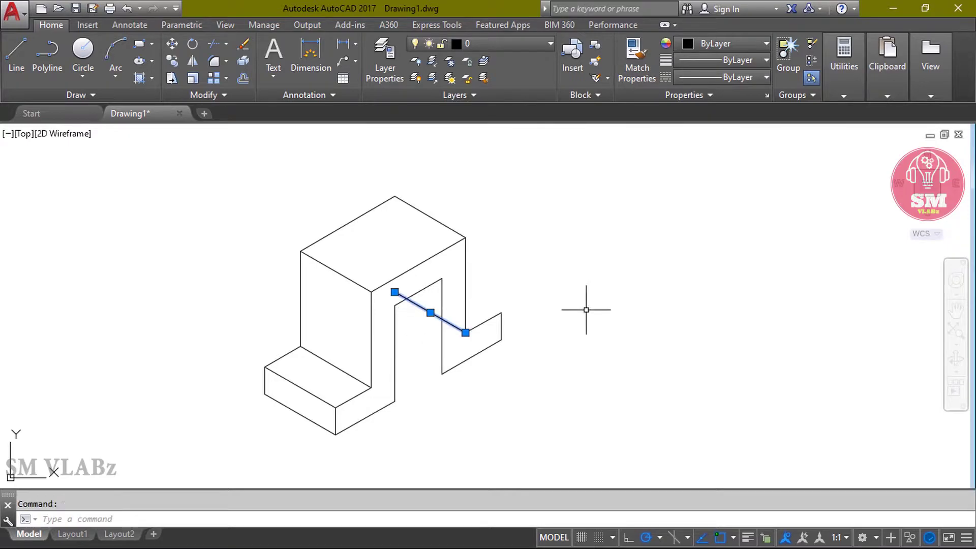
key(Delete)
middle_drag(538, 296, 551, 294)
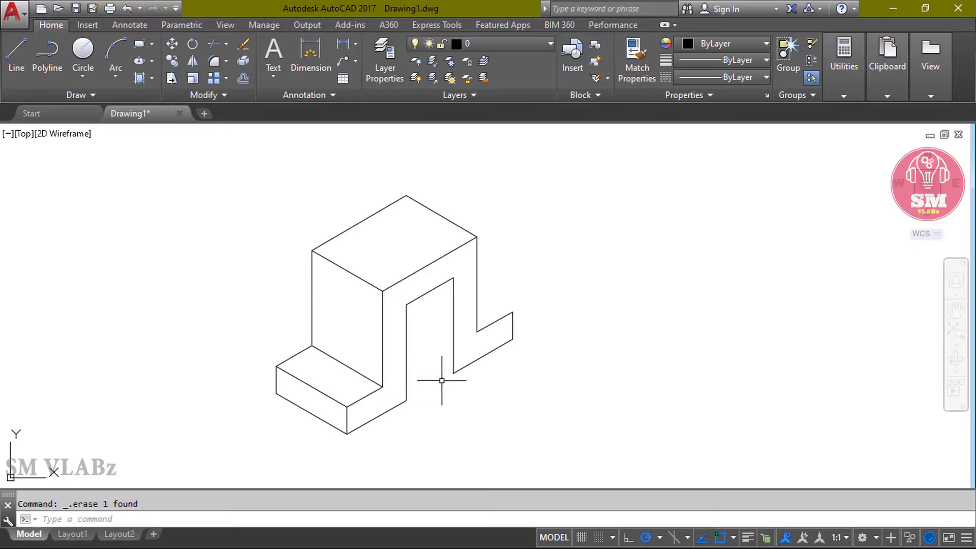
- Copy the top back-right edge to the step corner and to the notch bottom
click(445, 220)
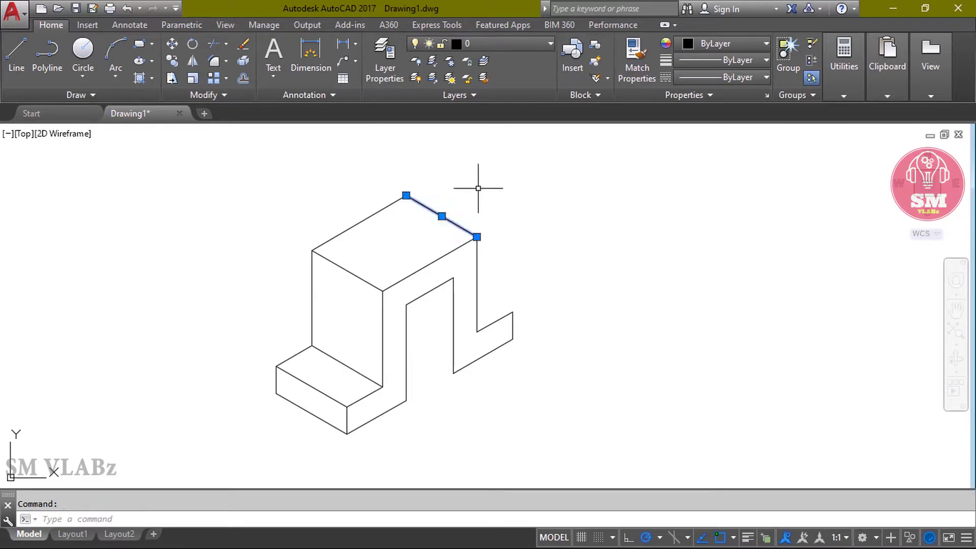
right_click(478, 188)
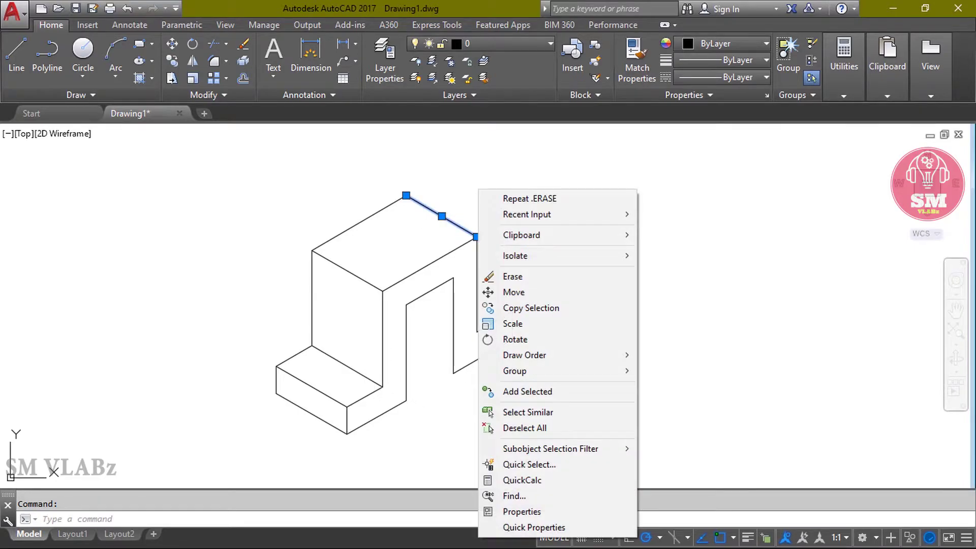
click(488, 307)
click(477, 237)
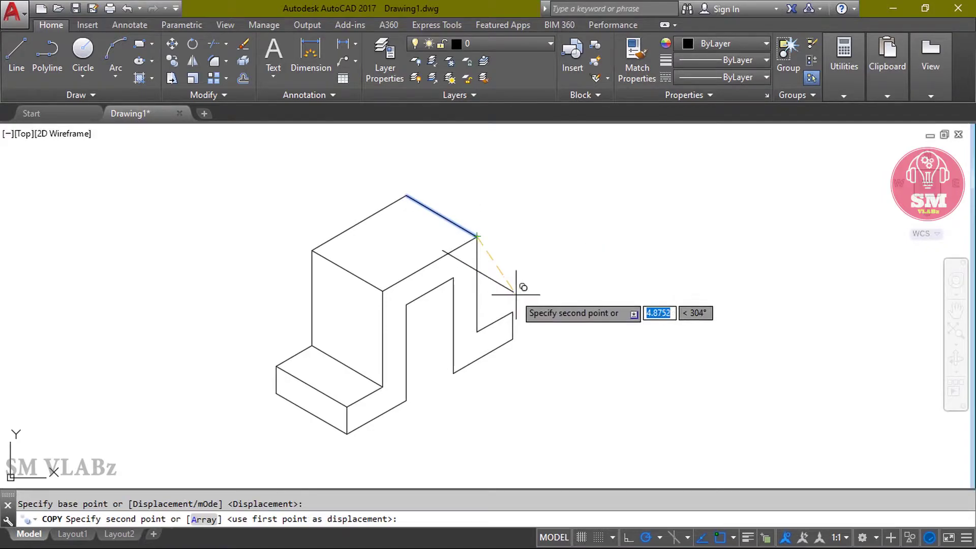
click(513, 311)
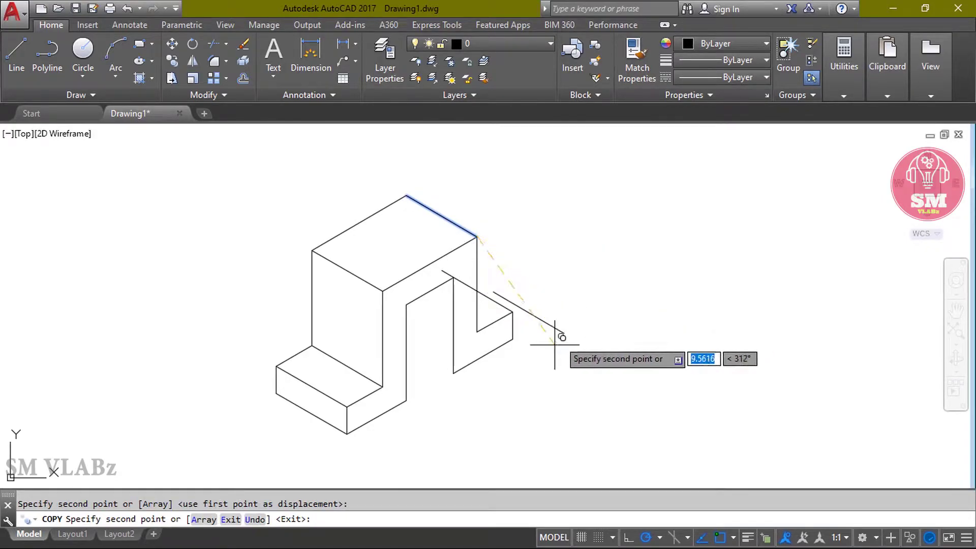
click(453, 373)
key(Return)
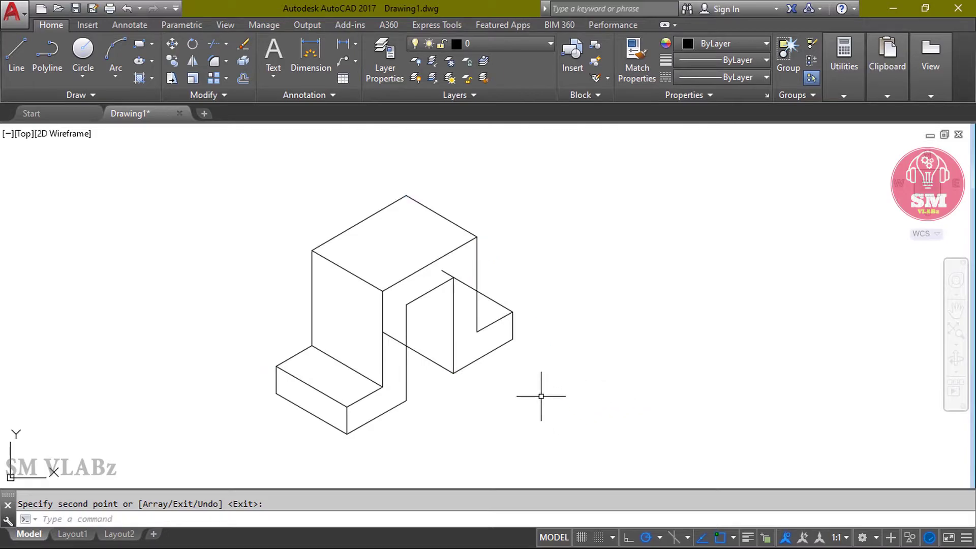
text(tr)
key(Return)
key(Escape)
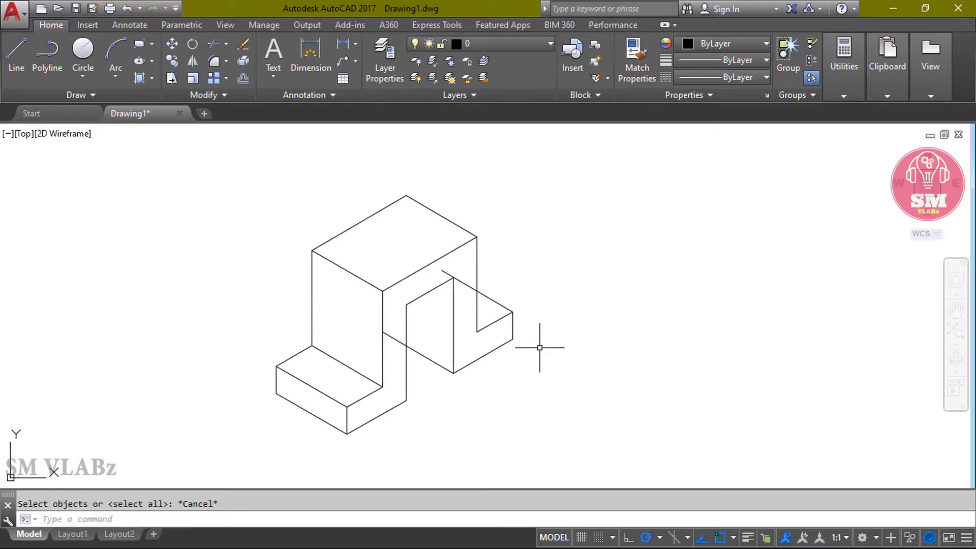
- Trim the two leftover stubs of the copied lines around the notch
key(Return)
key(Return)
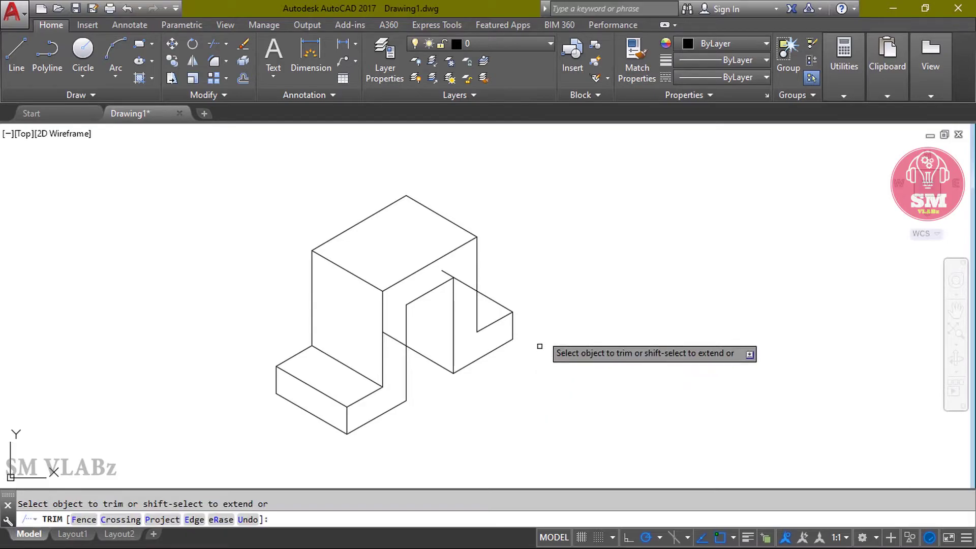
click(446, 272)
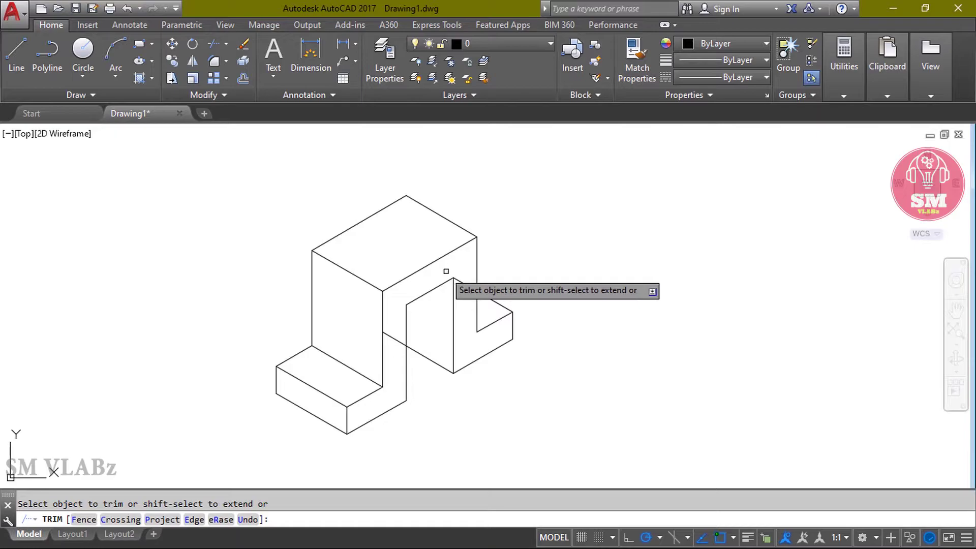
click(468, 284)
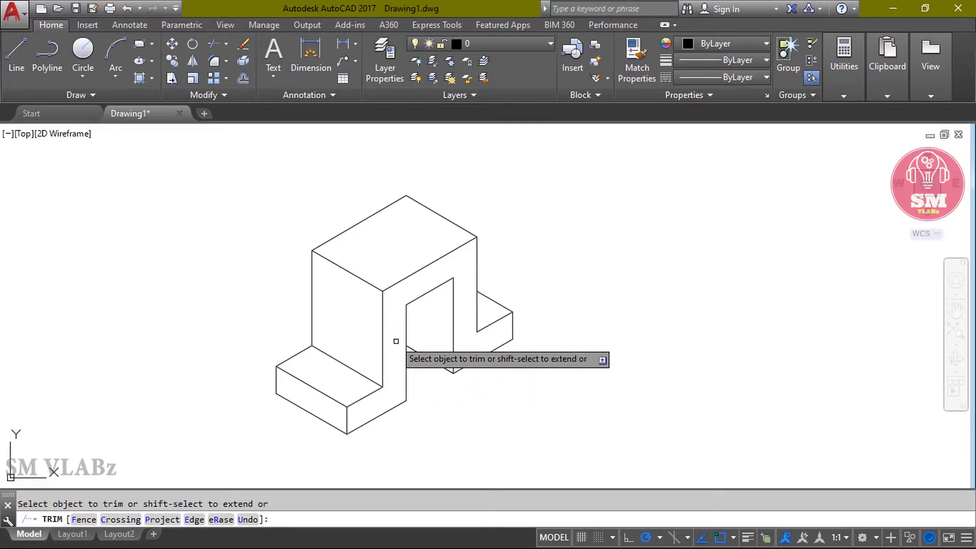
key(Escape)
- Zoom extents and pan to centre the stepped isometric block on screen
middle_click(671, 318)
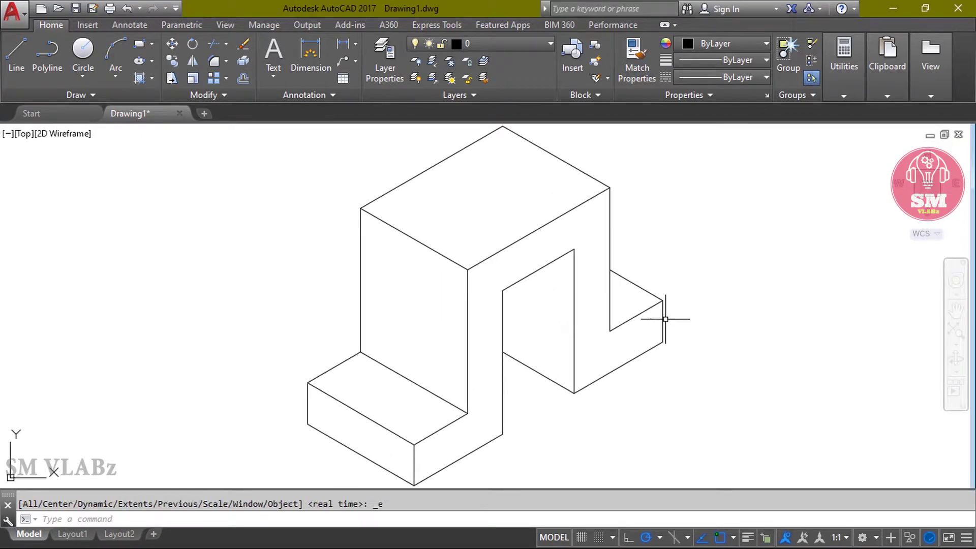
scroll(671, 318, down, 2)
mouse_move(672, 317)
middle_down()
mouse_move(696, 314)
mouse_move(595, 335)
mouse_move(593, 292)
middle_up()
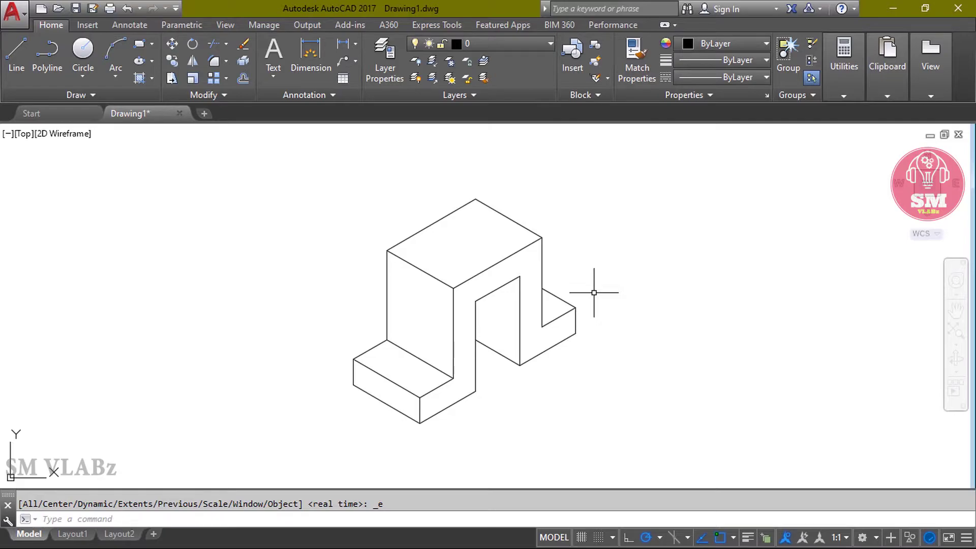
middle_drag(594, 292, 766, 343)
middle_drag(698, 315, 670, 317)
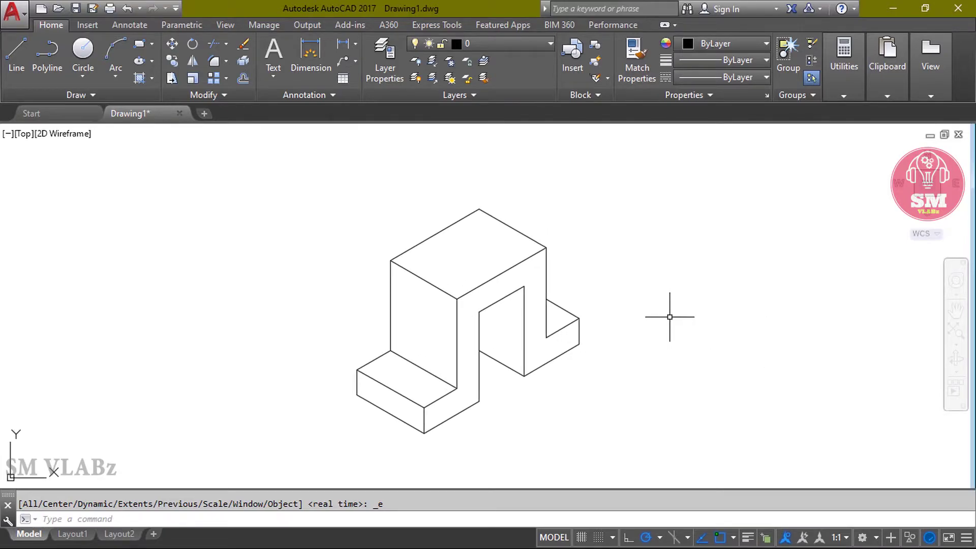
- Hatch the lower step, tall block and small right top faces solid yellow 248,215,49
text(h)
key(Return)
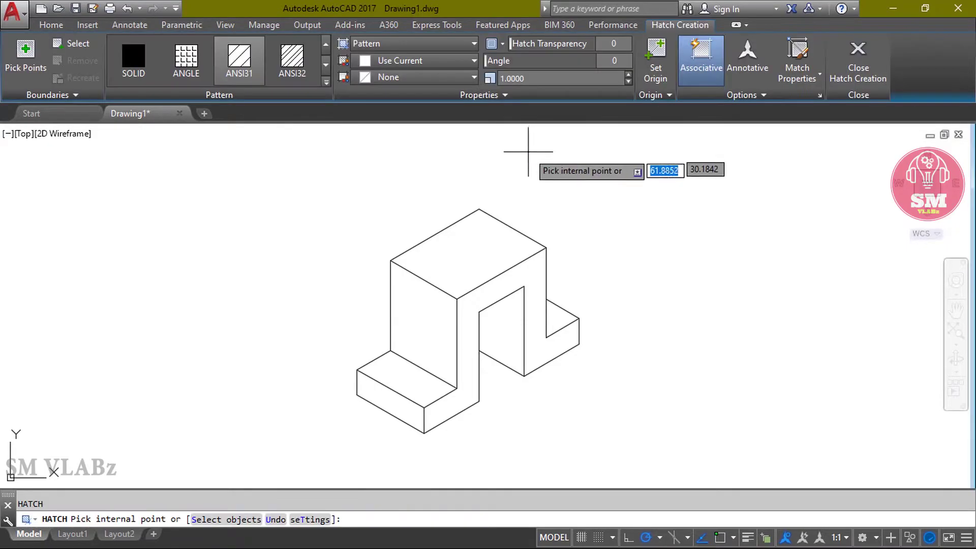
click(473, 44)
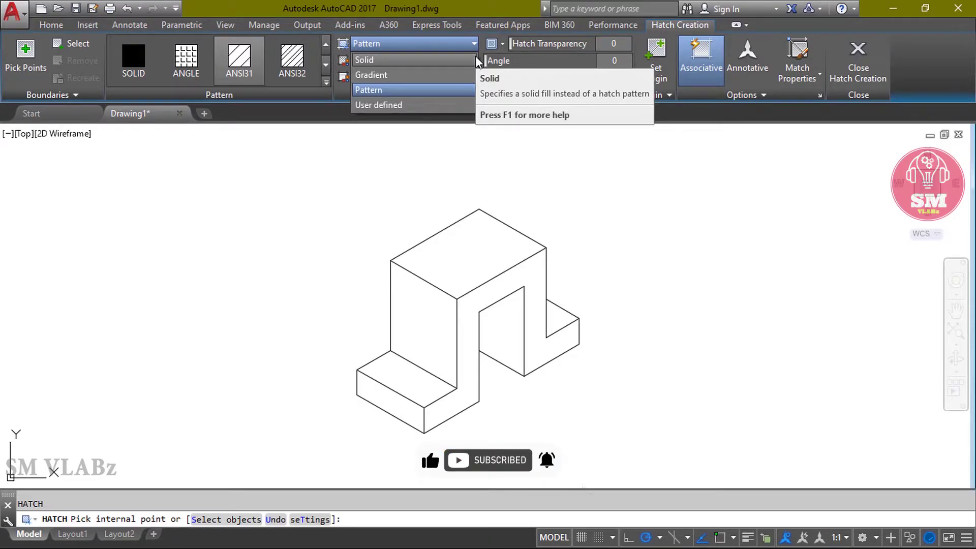
click(434, 60)
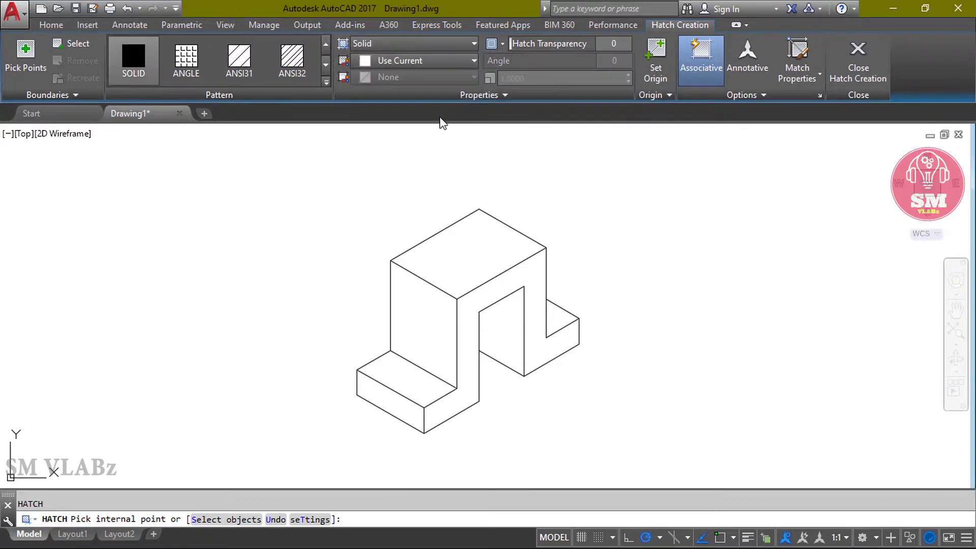
click(399, 60)
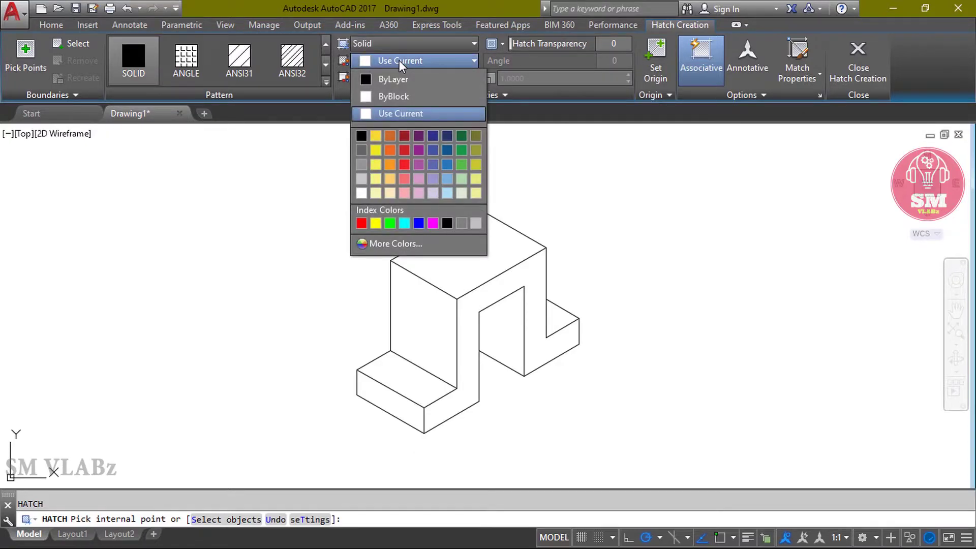
click(375, 134)
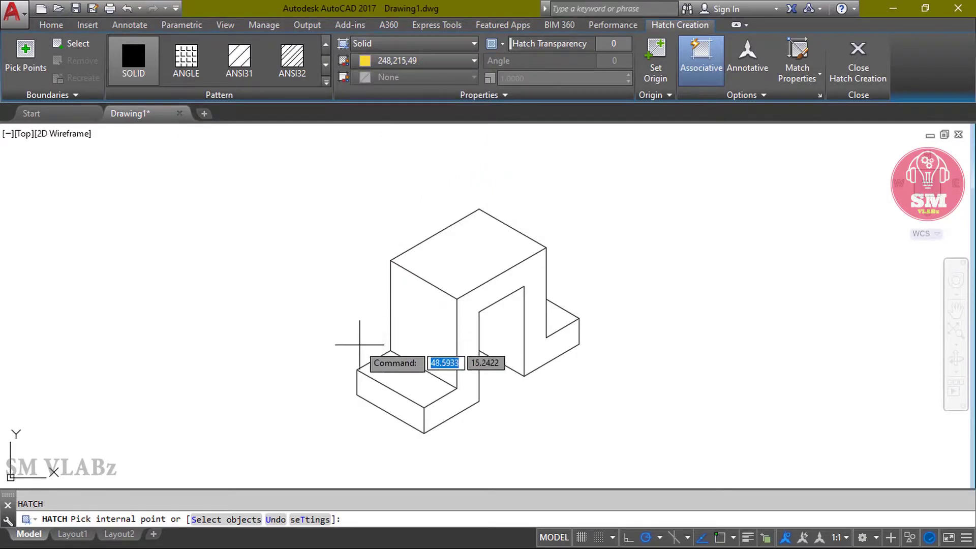
click(397, 371)
click(448, 257)
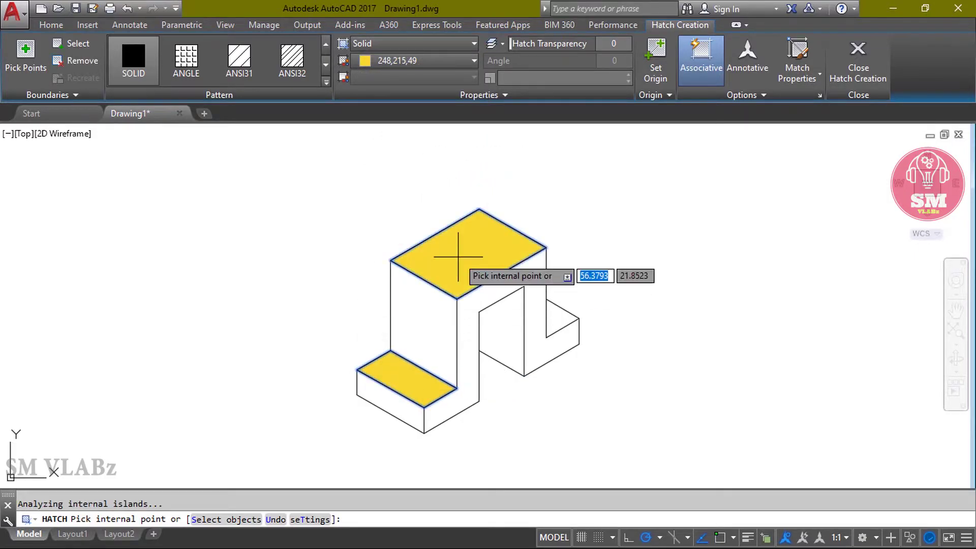
click(559, 318)
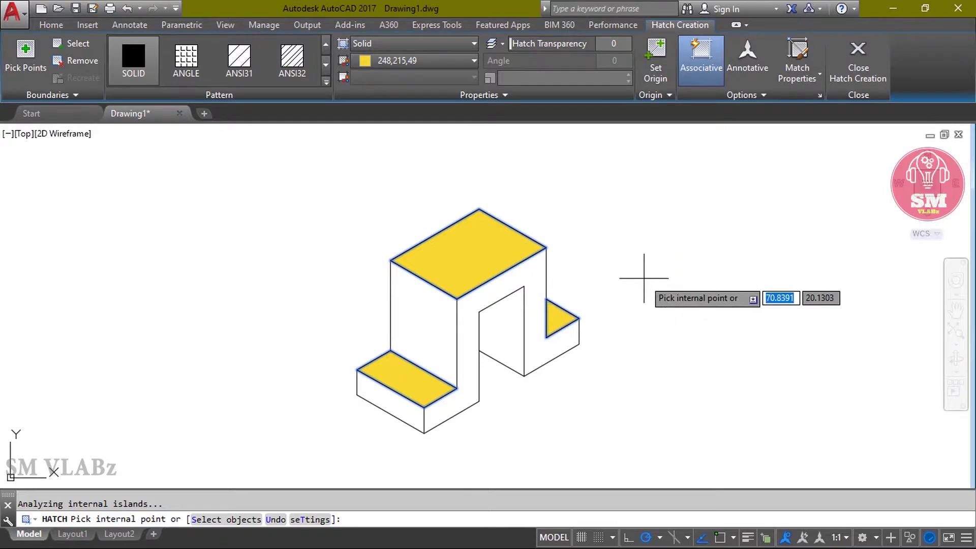
key(Return)
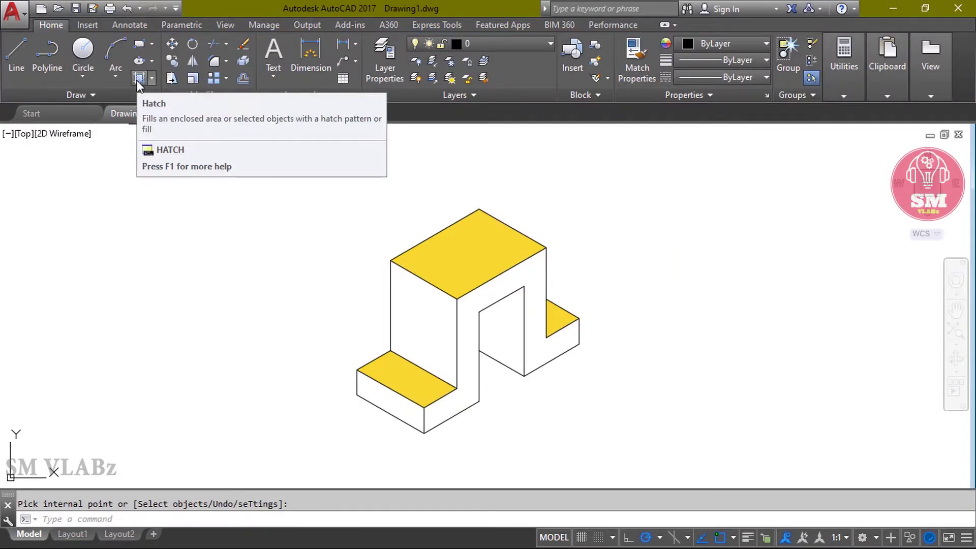
- Fill the lower step's front face, tall left face and notch wall solid dark blue 34,52,110
click(137, 79)
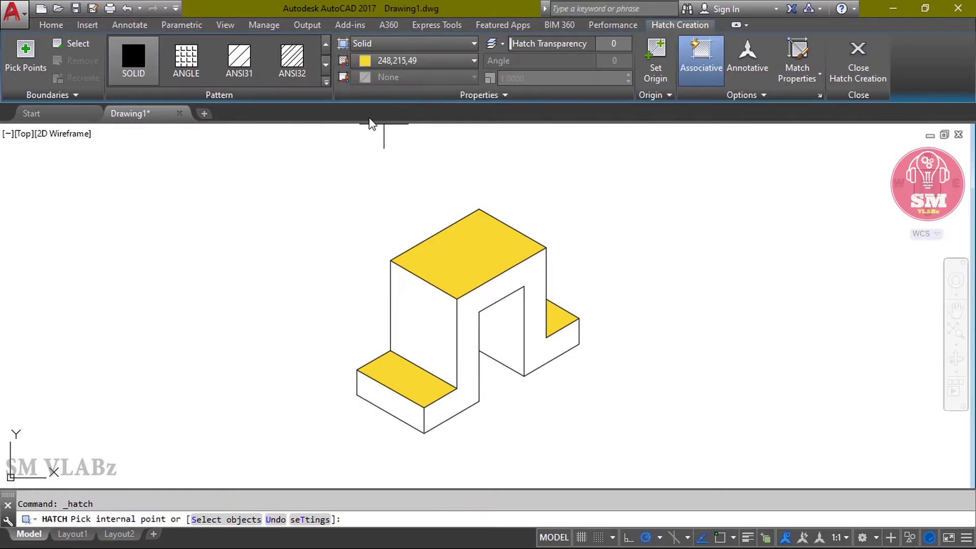
click(428, 62)
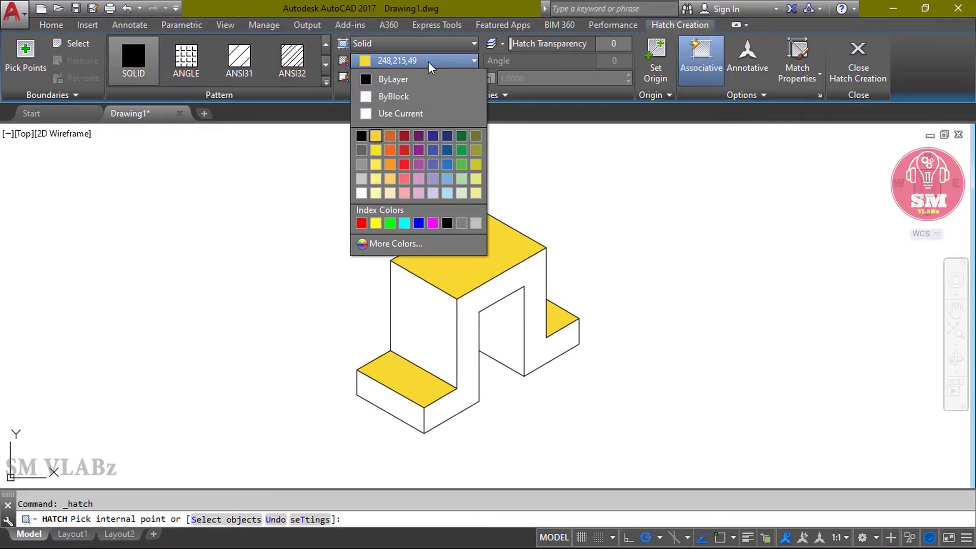
click(448, 135)
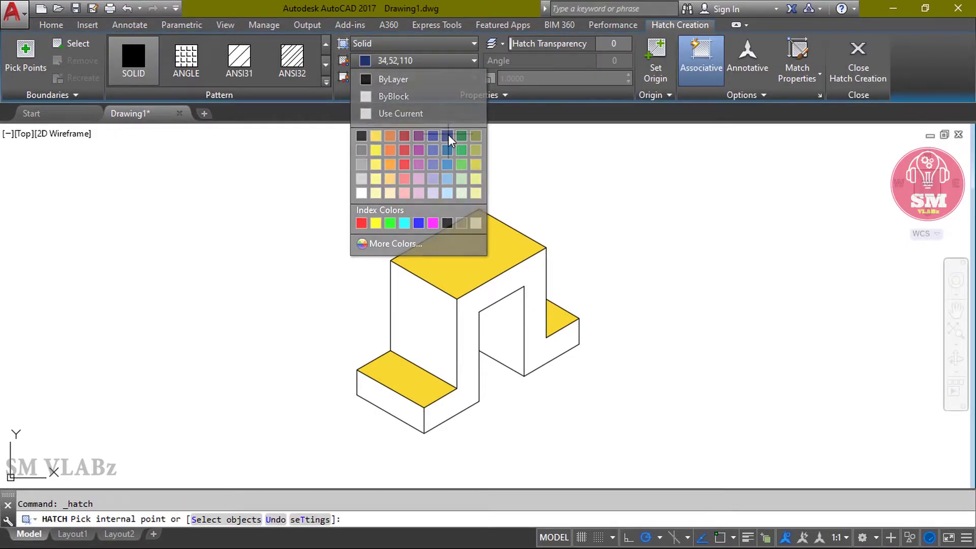
click(373, 399)
click(436, 312)
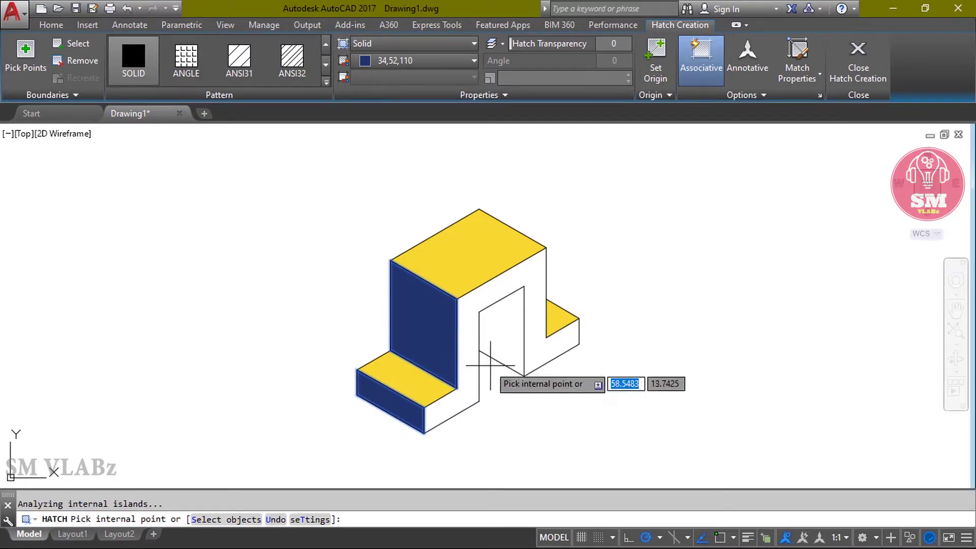
click(508, 337)
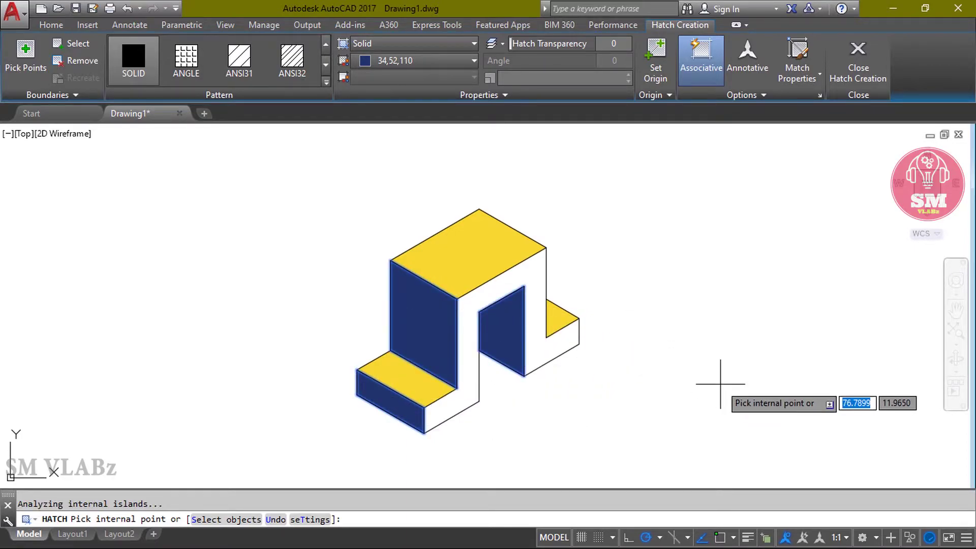
key(Return)
key(Escape)
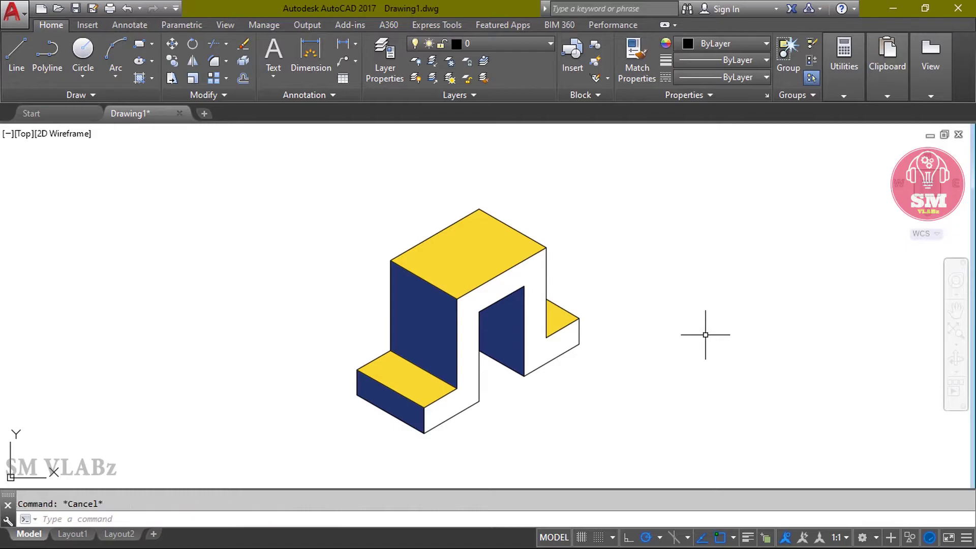
text(H)
- Fill the remaining white right-facing stepped face solid green 19,103,52
key(Return)
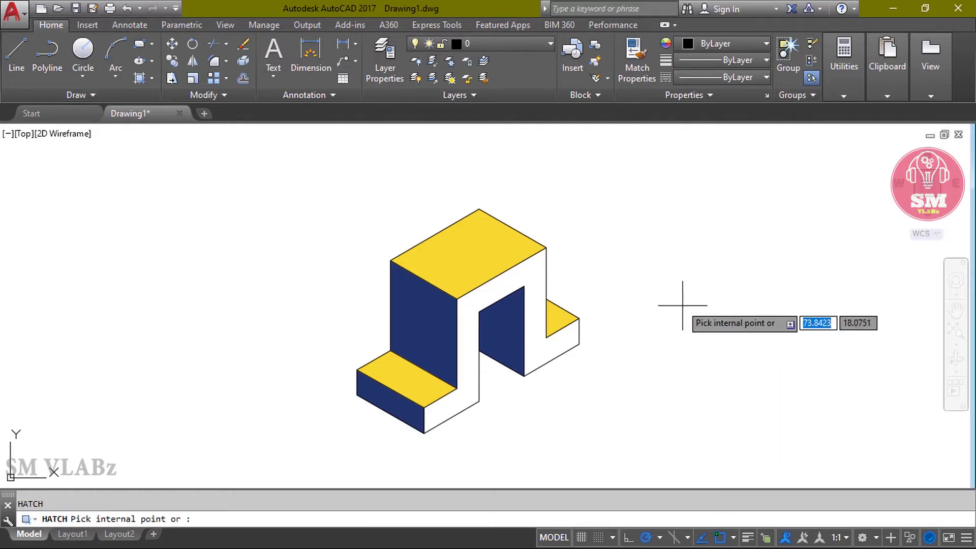
click(424, 63)
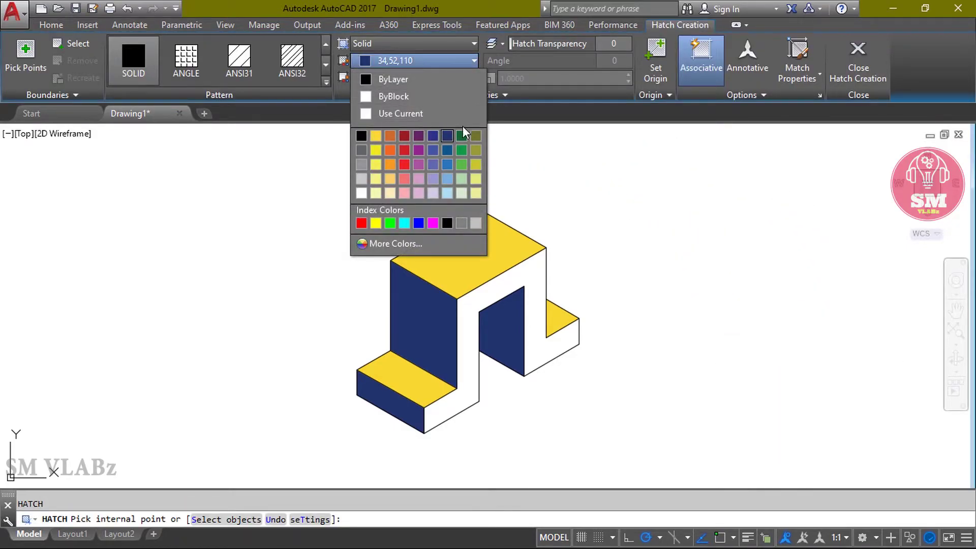
click(459, 199)
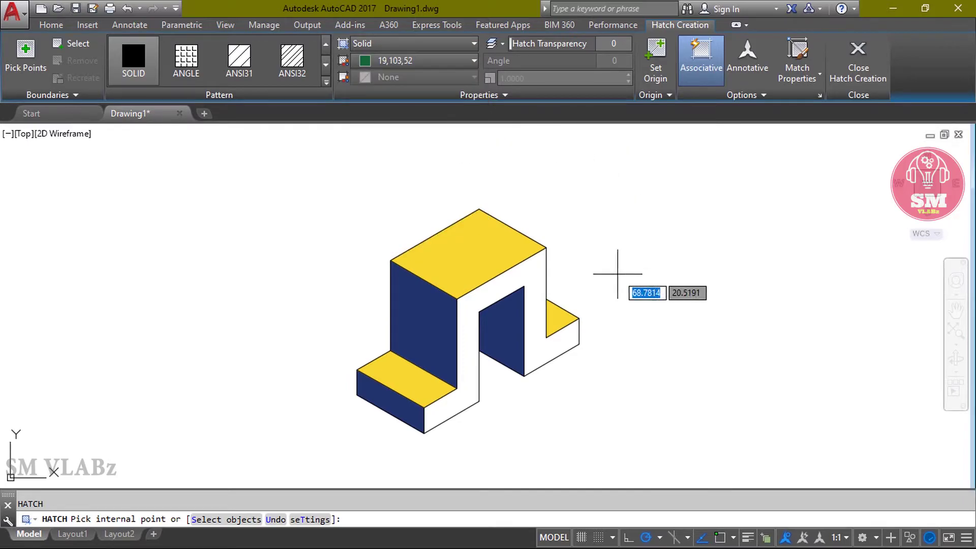
click(536, 277)
key(Return)
middle_click(392, 342)
middle_click(392, 343)
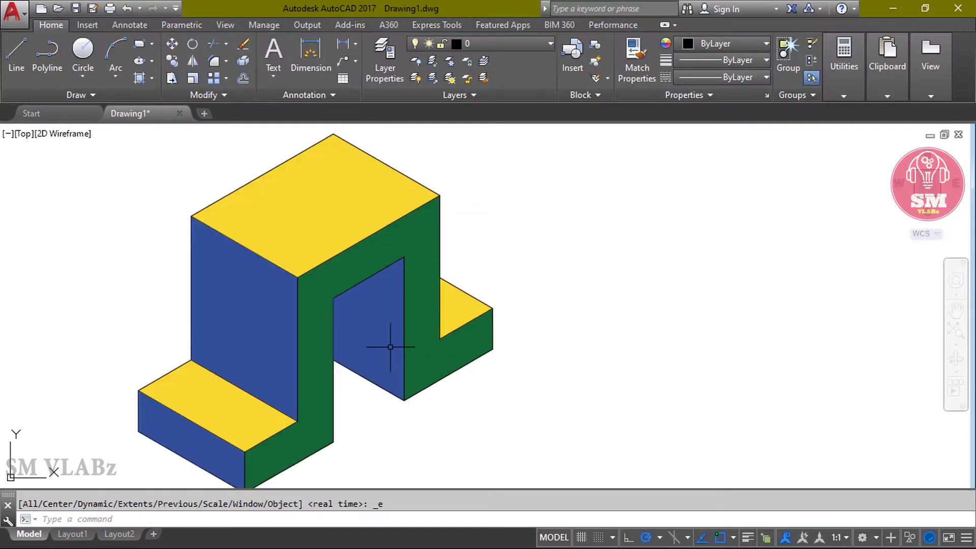
scroll(391, 342, down, 3)
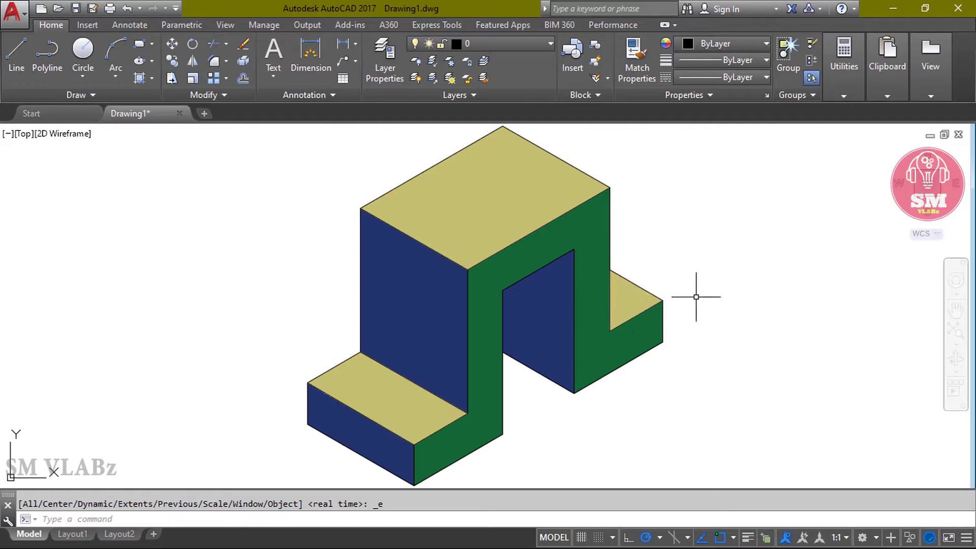
scroll(691, 300, down, 2)
middle_drag(703, 290, 597, 273)
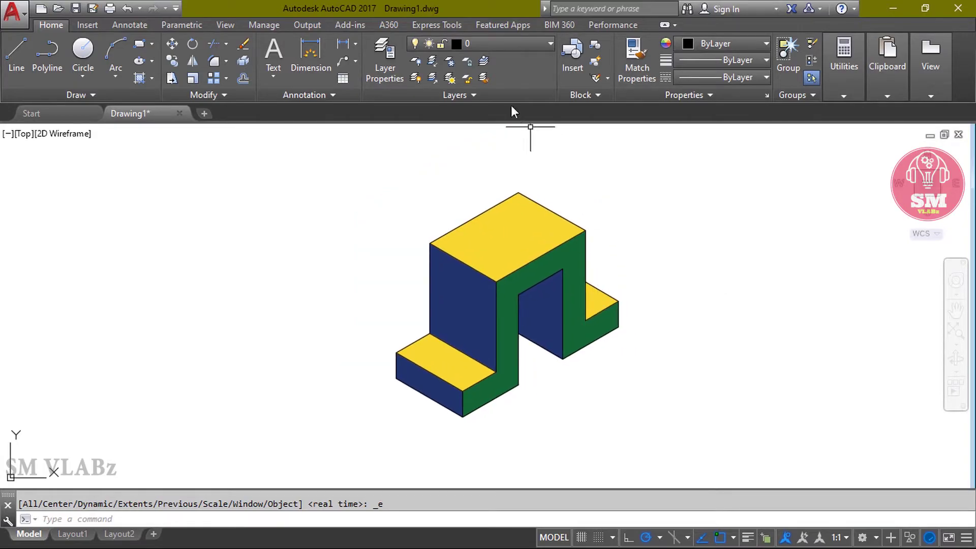
- Add aligned dimensions of 6 and 5 along the block's bottom edges
click(355, 45)
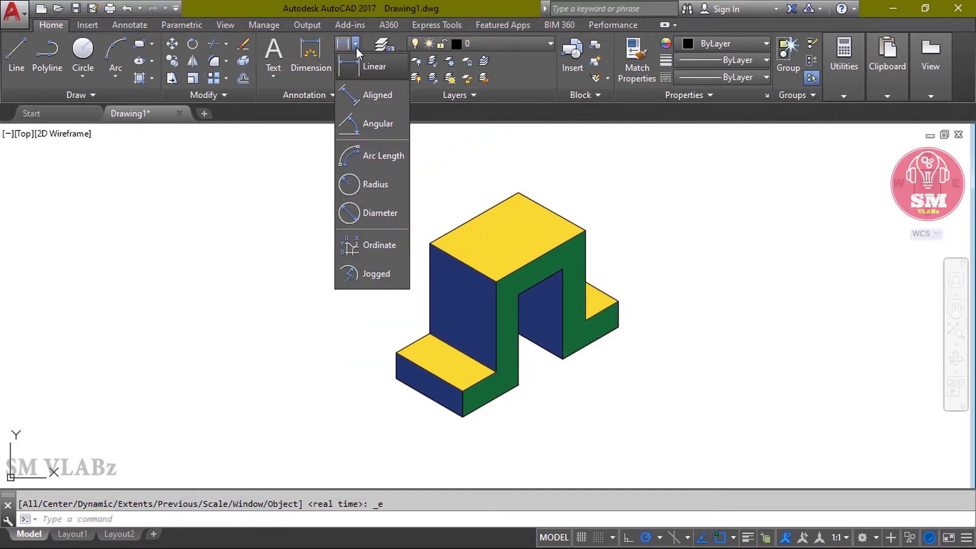
click(368, 99)
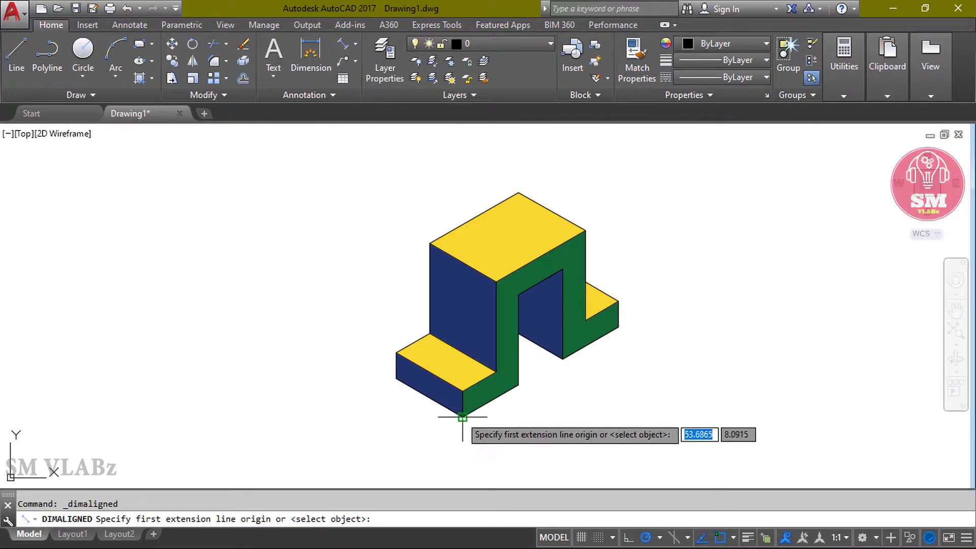
click(462, 416)
click(396, 378)
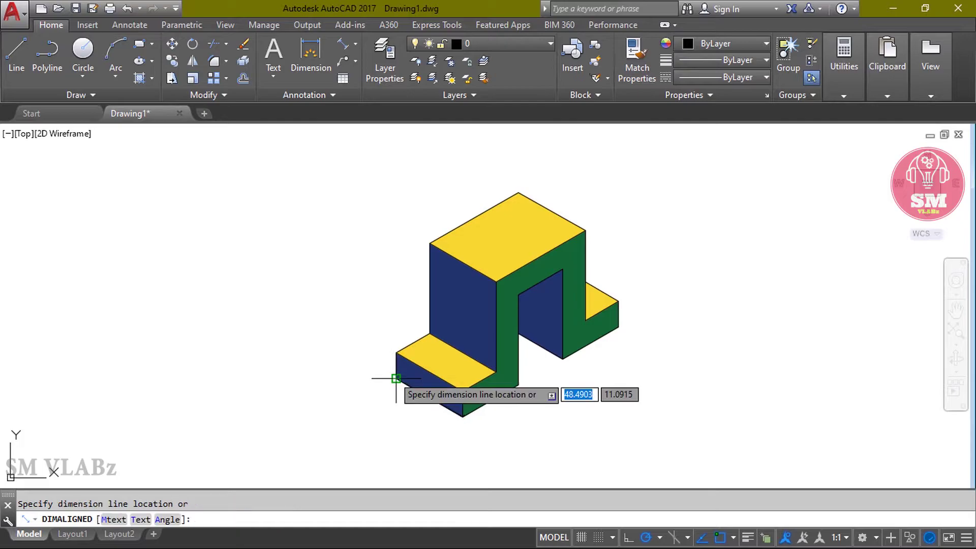
scroll(397, 377, up, 4)
click(376, 402)
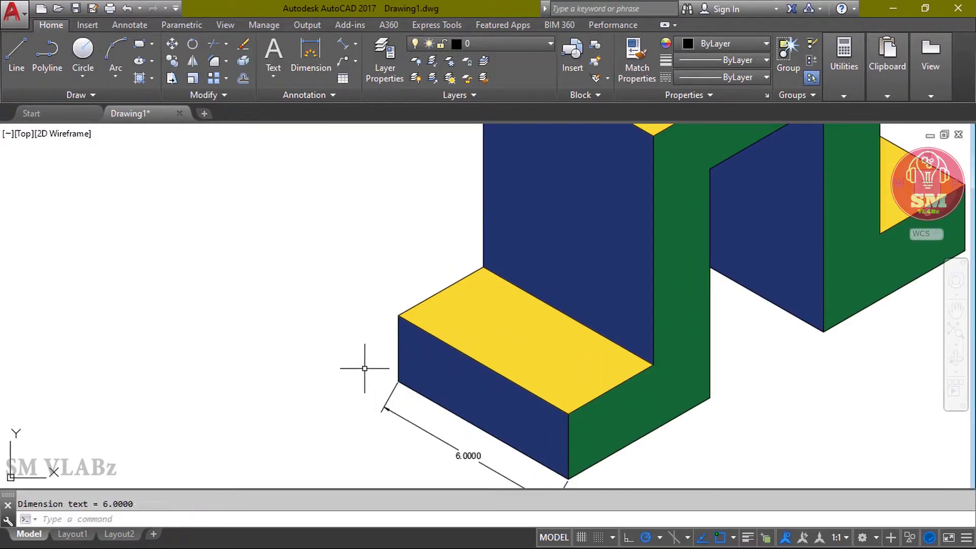
middle_drag(364, 368, 266, 316)
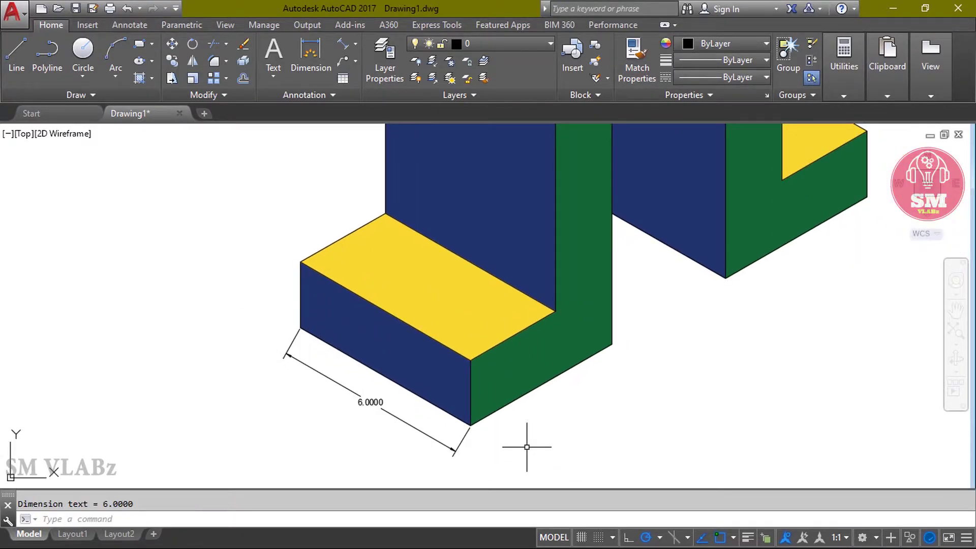
key(Return)
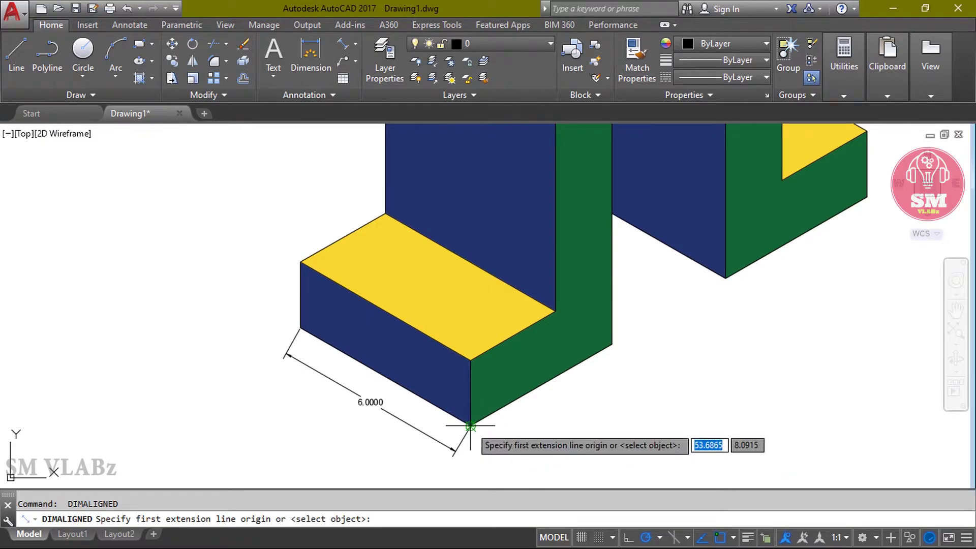
click(470, 424)
click(613, 344)
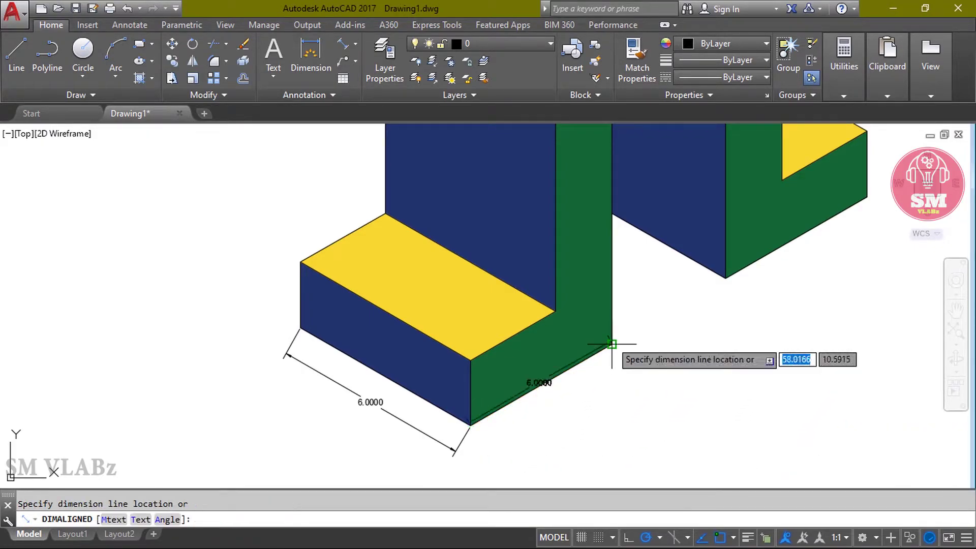
click(630, 364)
- Dimension the yellow step's depth as 3 and the right ledge's height as 2
key(Return)
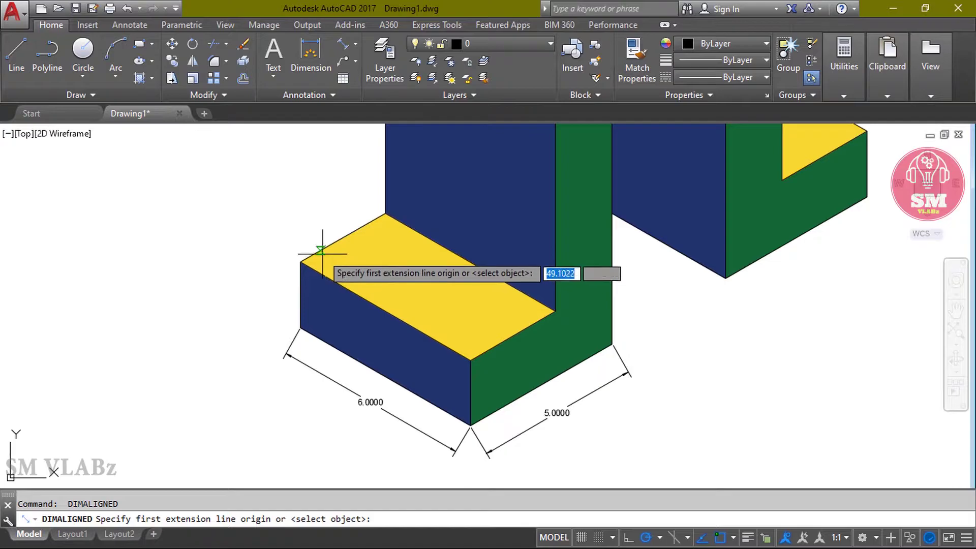
click(301, 261)
click(385, 214)
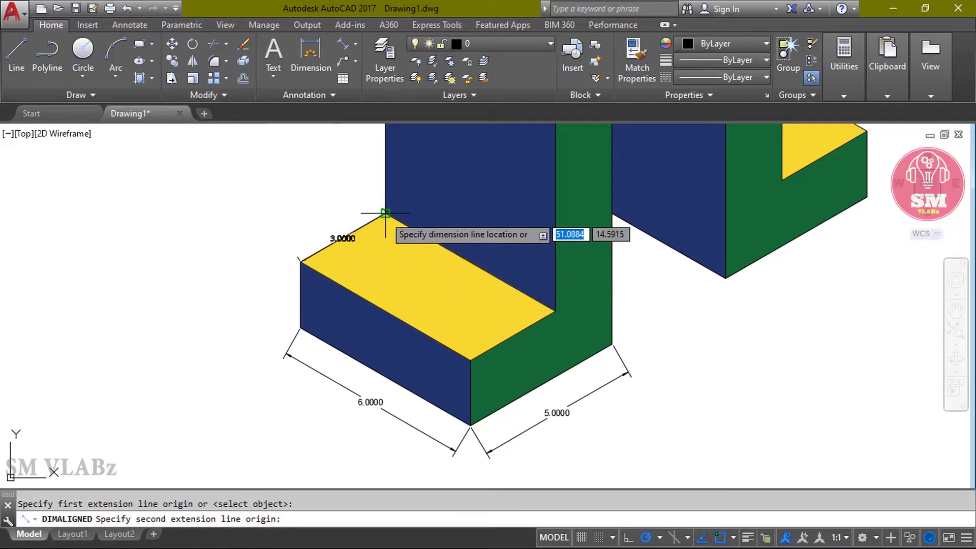
click(365, 199)
scroll(311, 284, down, 2)
key(Return)
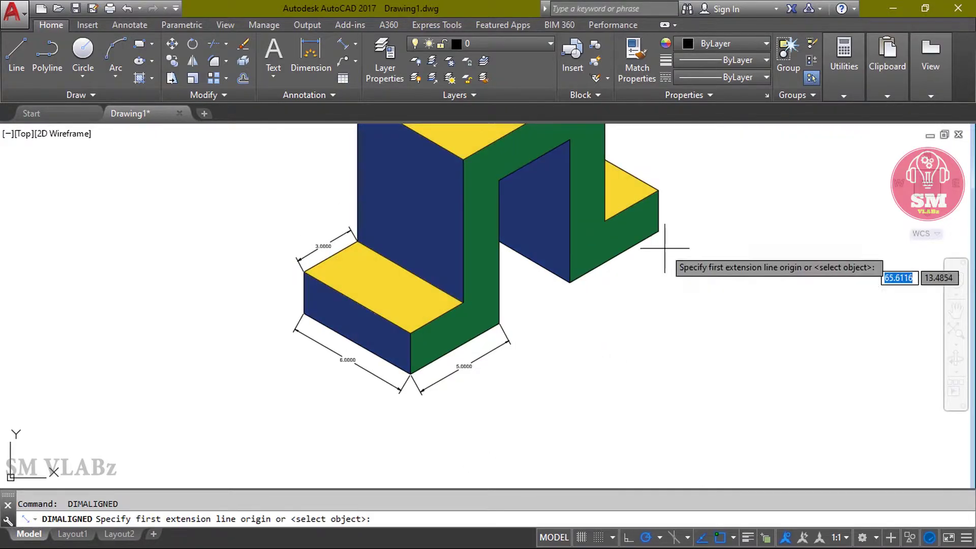
click(658, 231)
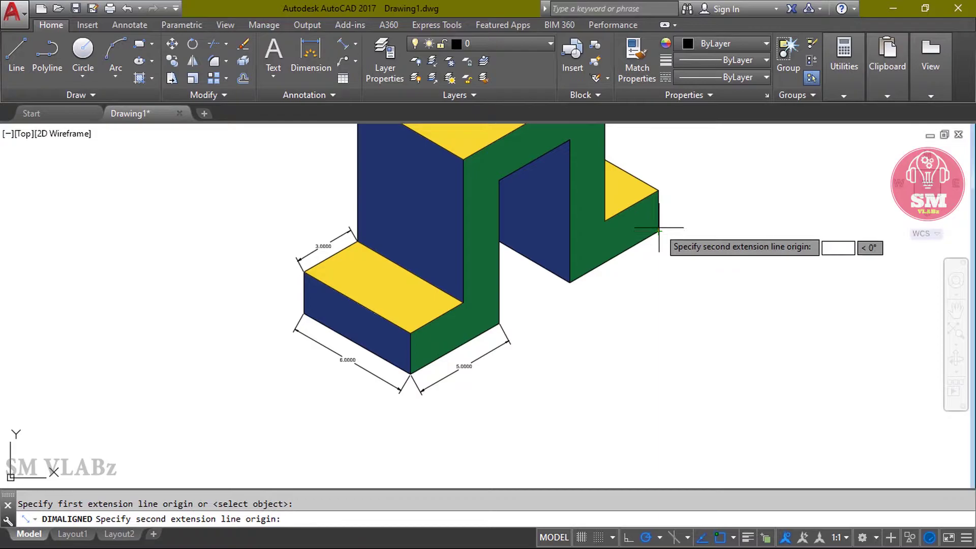
click(658, 190)
click(681, 195)
scroll(680, 194, up, 2)
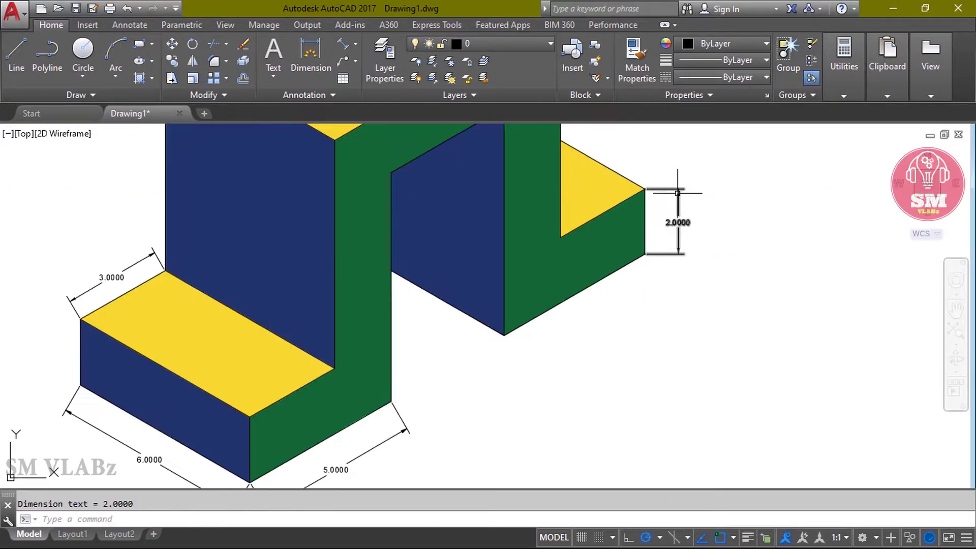
scroll(680, 195, up, 2)
scroll(656, 243, down, 5)
- Add the 7-unit height on the blue face and the 8-unit top face dimension
key(Return)
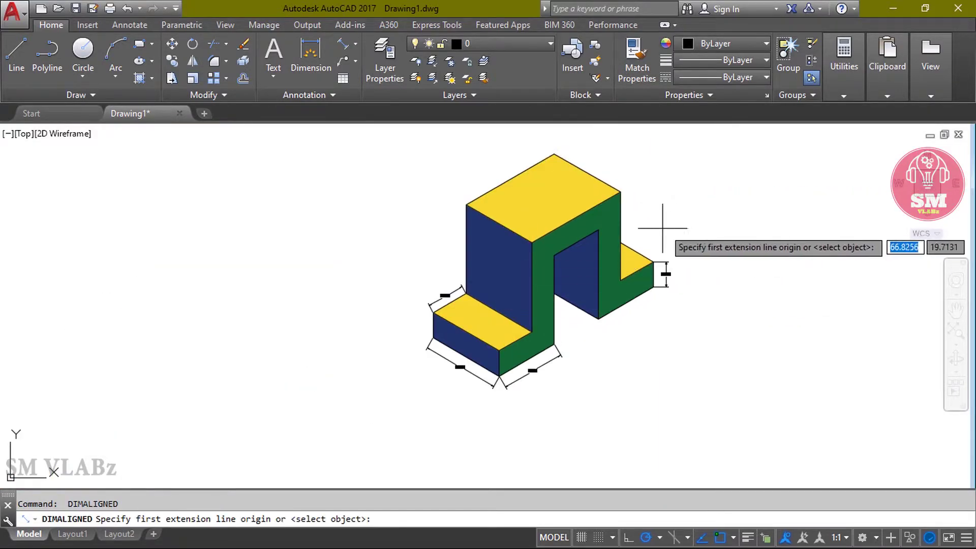
scroll(478, 263, up, 4)
click(429, 356)
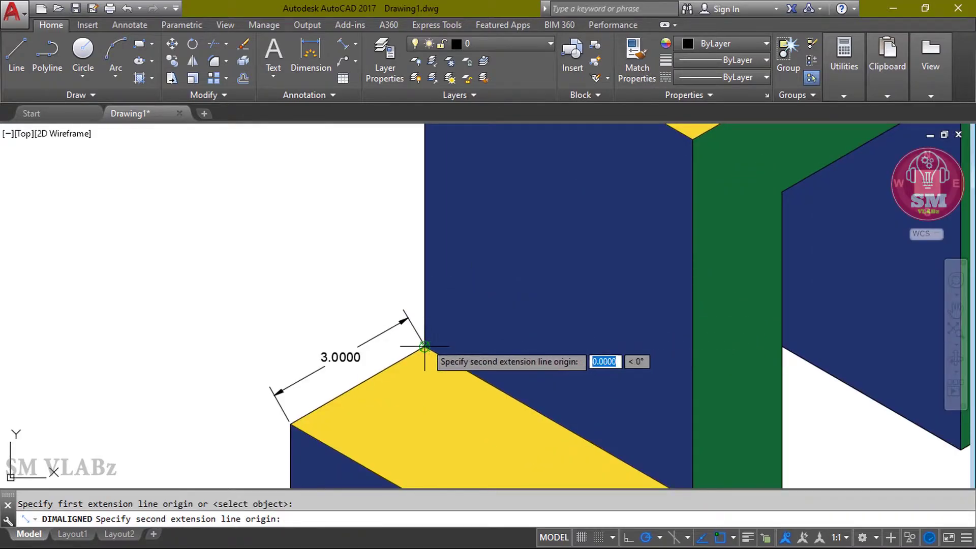
scroll(439, 322, down, 3)
click(430, 210)
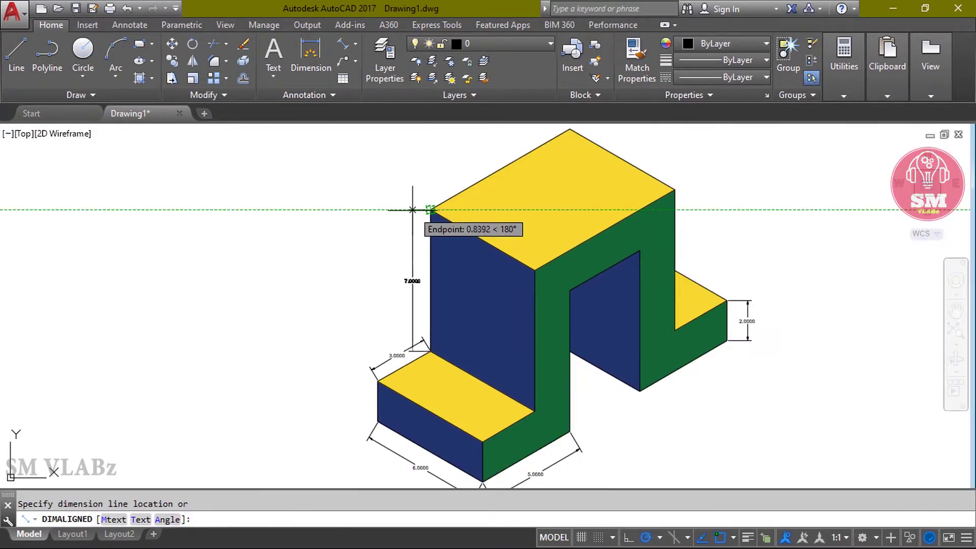
key(Return)
click(431, 209)
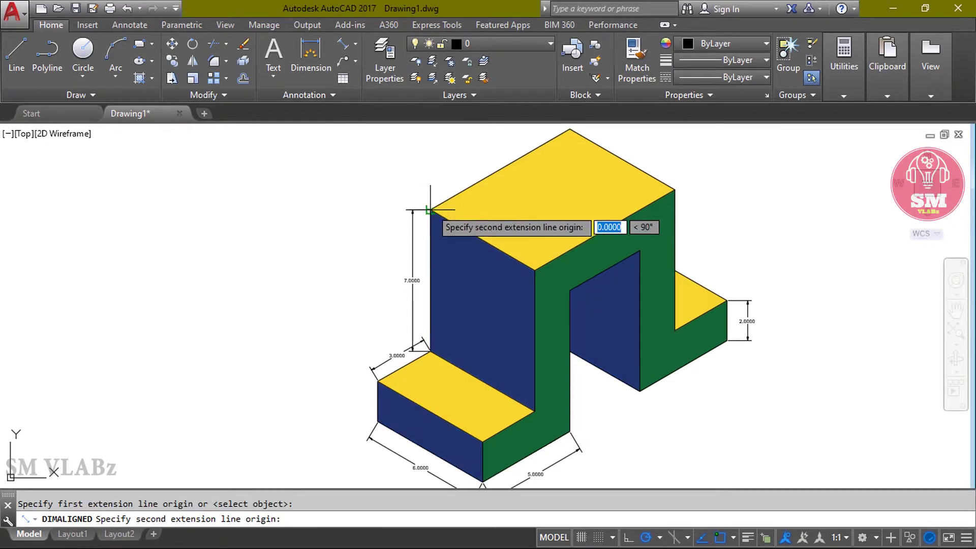
middle_drag(591, 130, 564, 236)
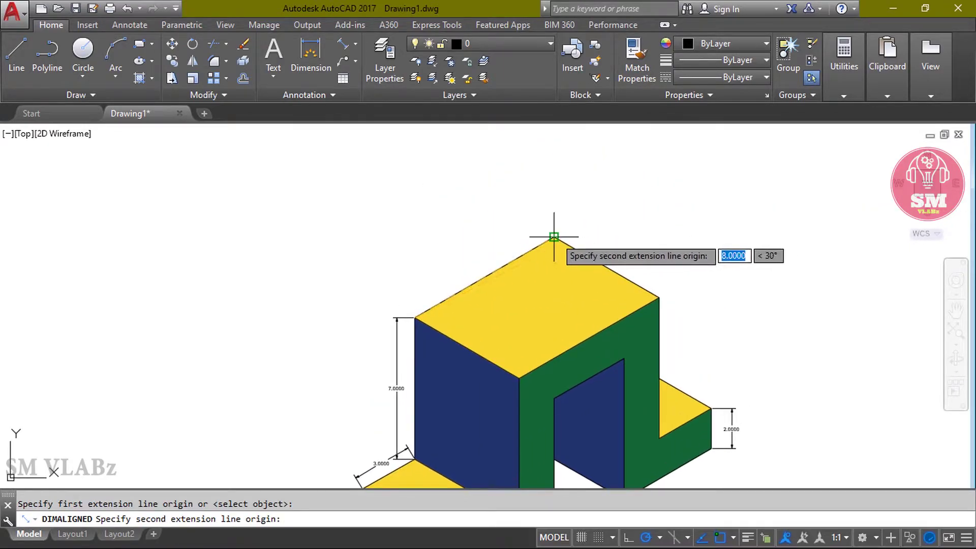
click(544, 242)
click(542, 224)
middle_drag(632, 294, 576, 134)
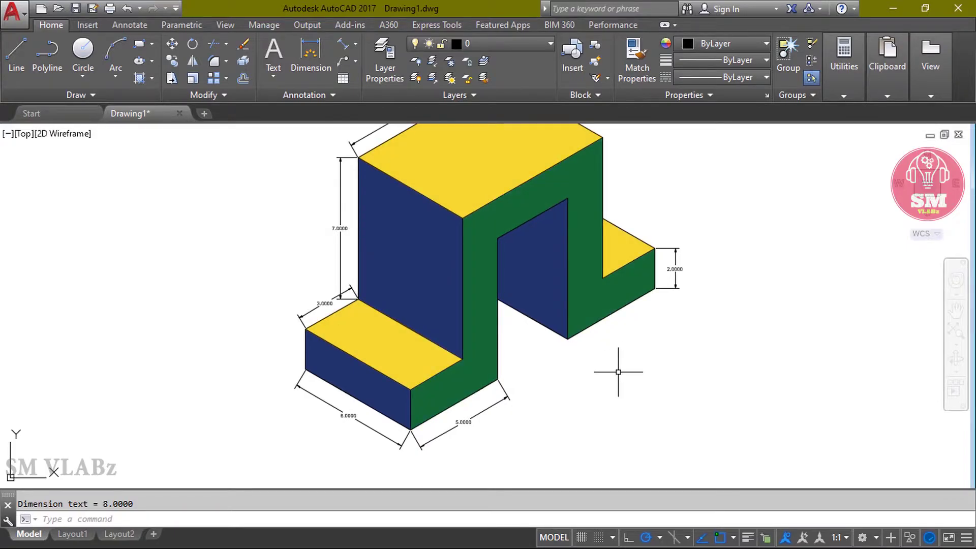
- Dimension the green base's edge as 4, then zoom extents to show the whole model
key(Return)
click(498, 379)
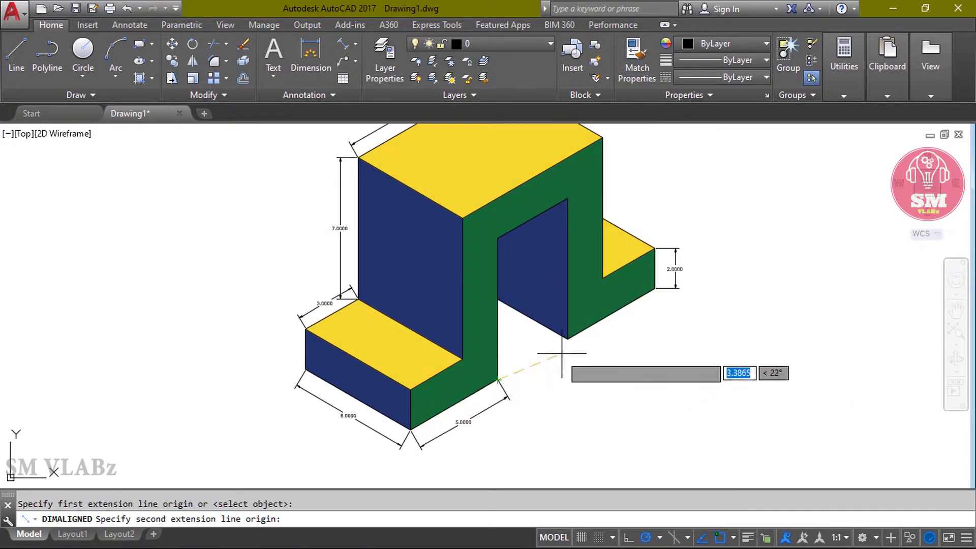
click(567, 339)
click(559, 368)
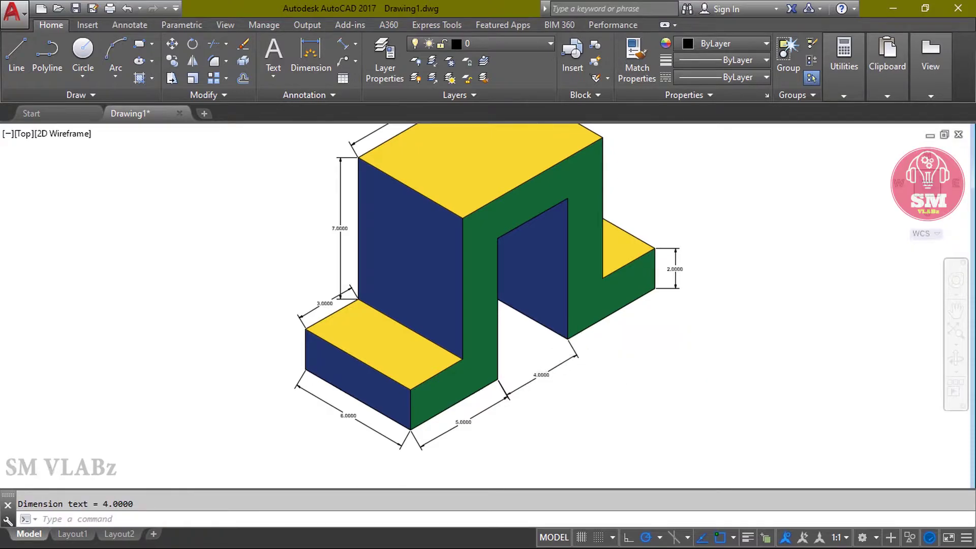
scroll(558, 370, up, 5)
scroll(665, 375, down, 5)
middle_click(758, 331)
middle_click(757, 331)
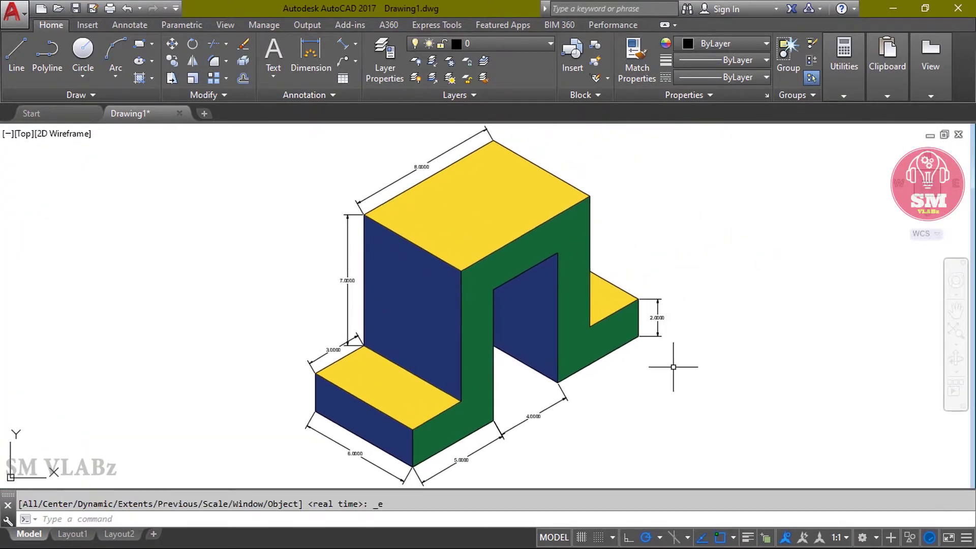
scroll(631, 331, up, 3)
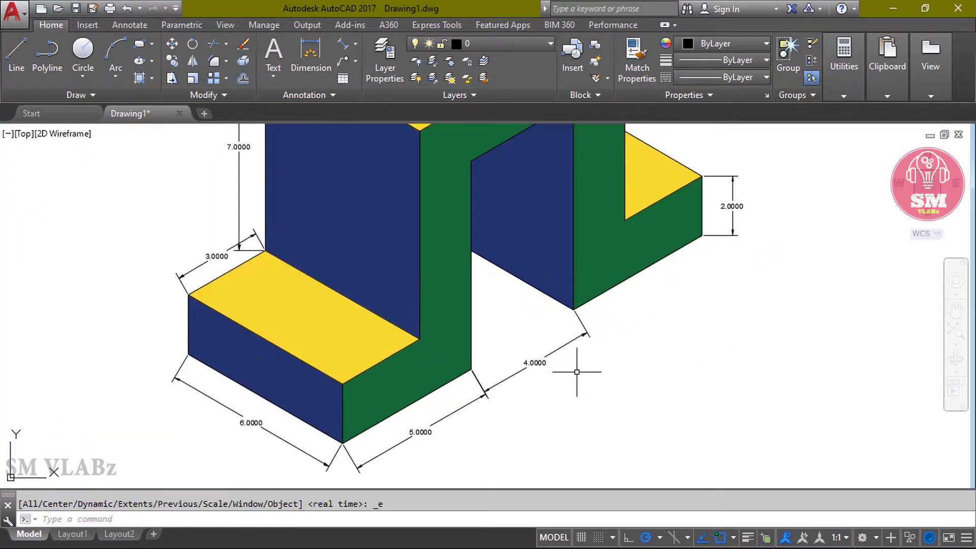
middle_click(686, 388)
middle_click(686, 388)
- Draw a V from two 9-unit lines at 30° and 150° right of the block
middle_drag(832, 225, 608, 221)
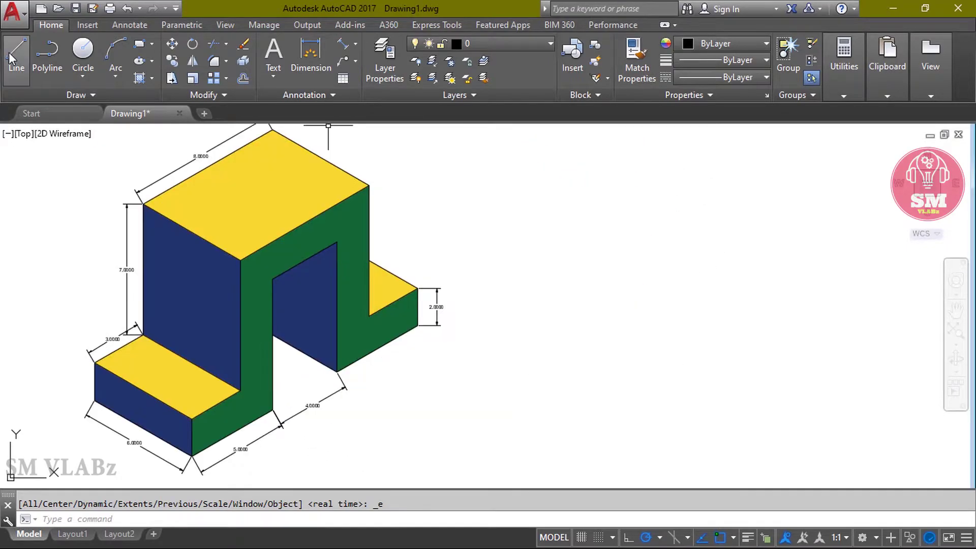
click(17, 56)
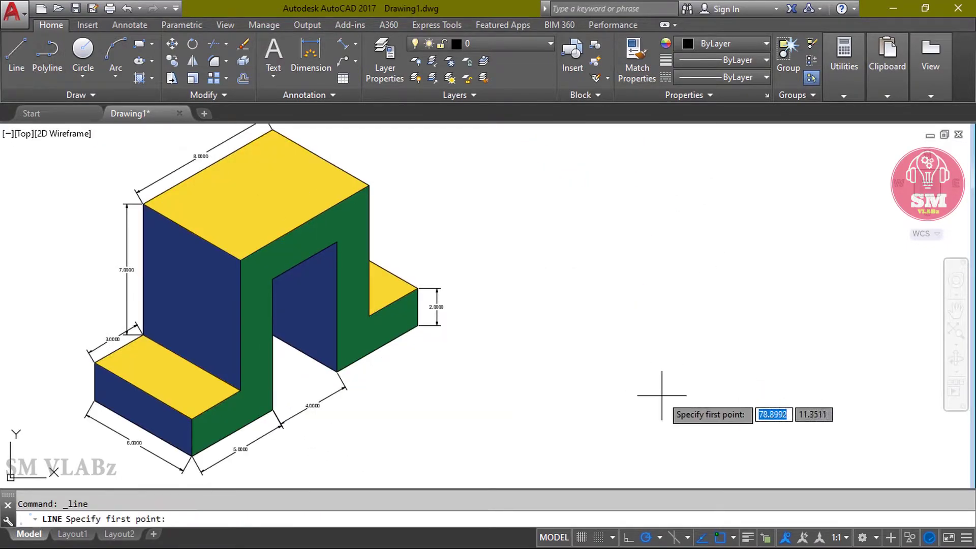
click(697, 378)
middle_click(814, 308)
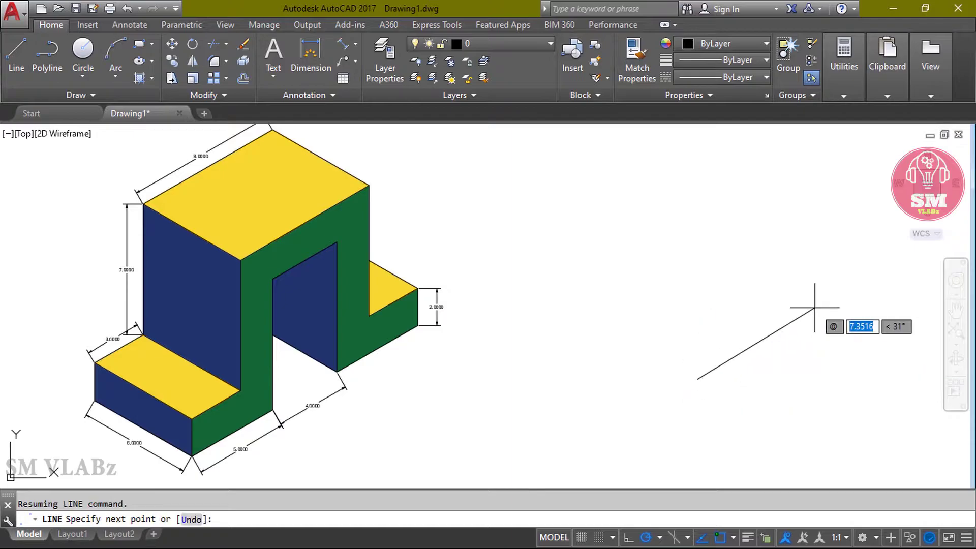
key(Tab)
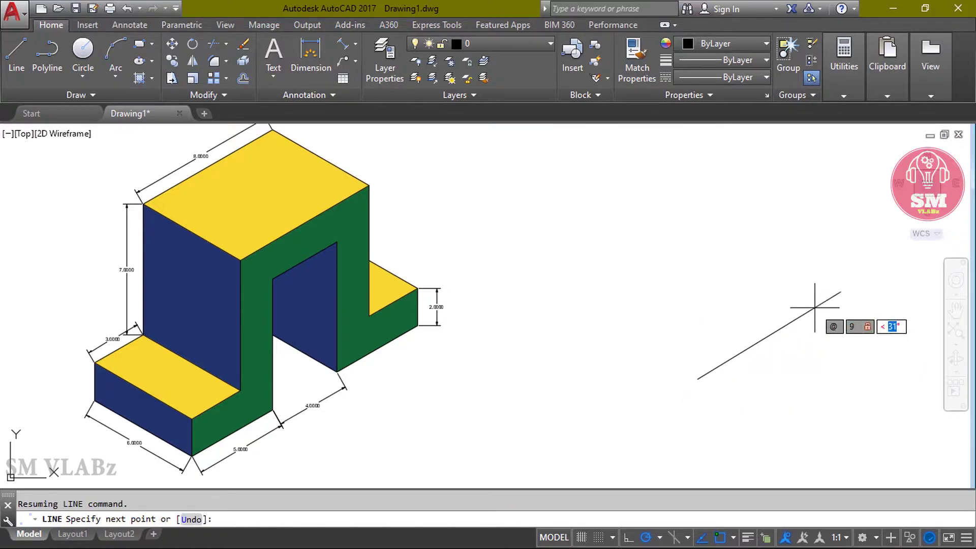
text(30)
key(Return)
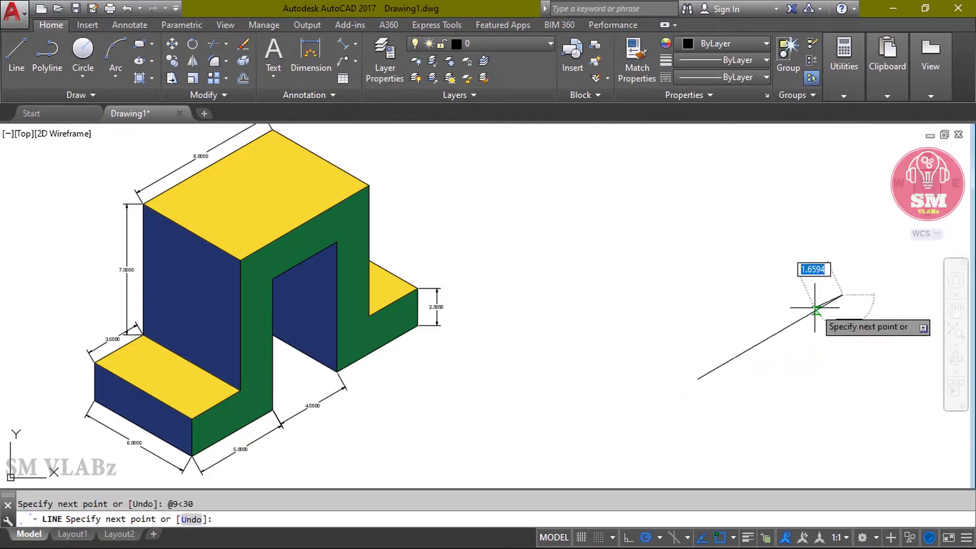
key(Escape)
key(Return)
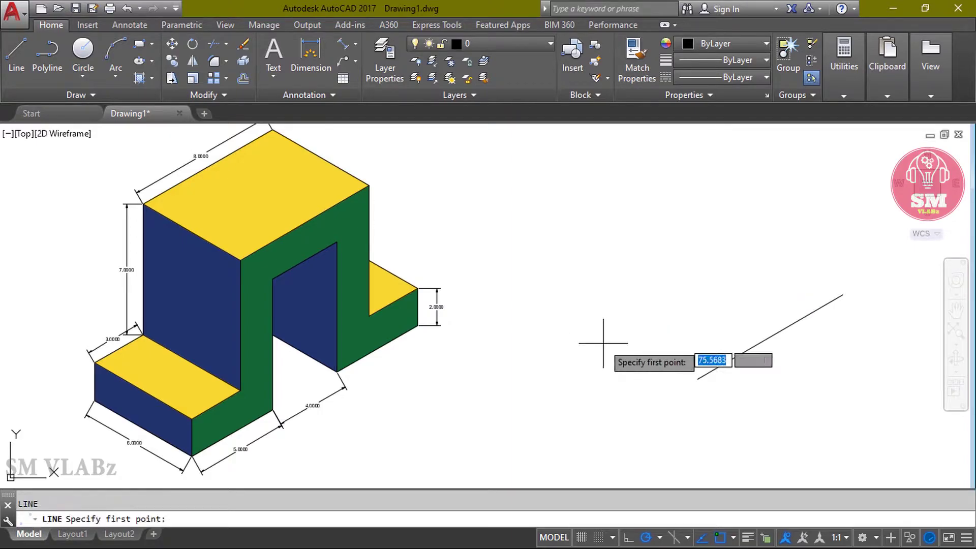
click(697, 378)
text(9)
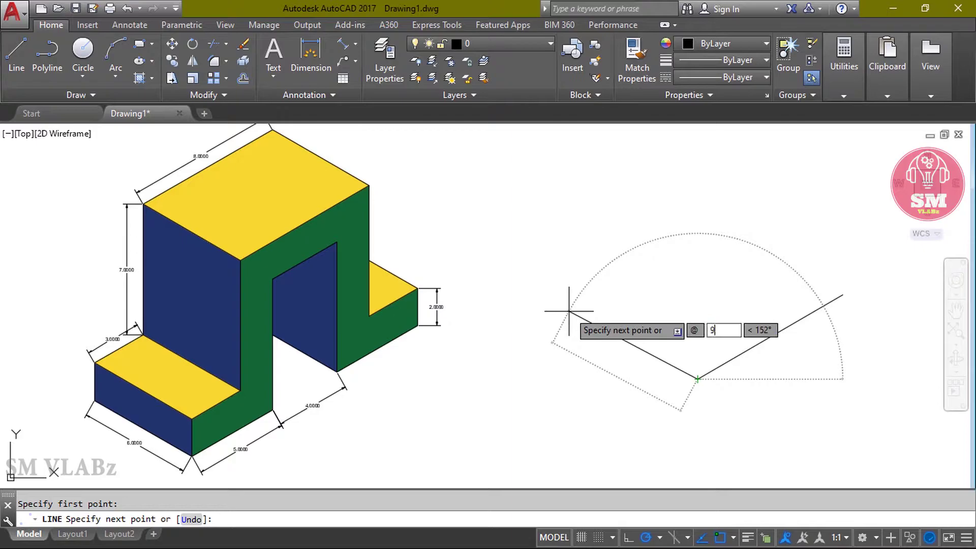
key(Tab)
text(150)
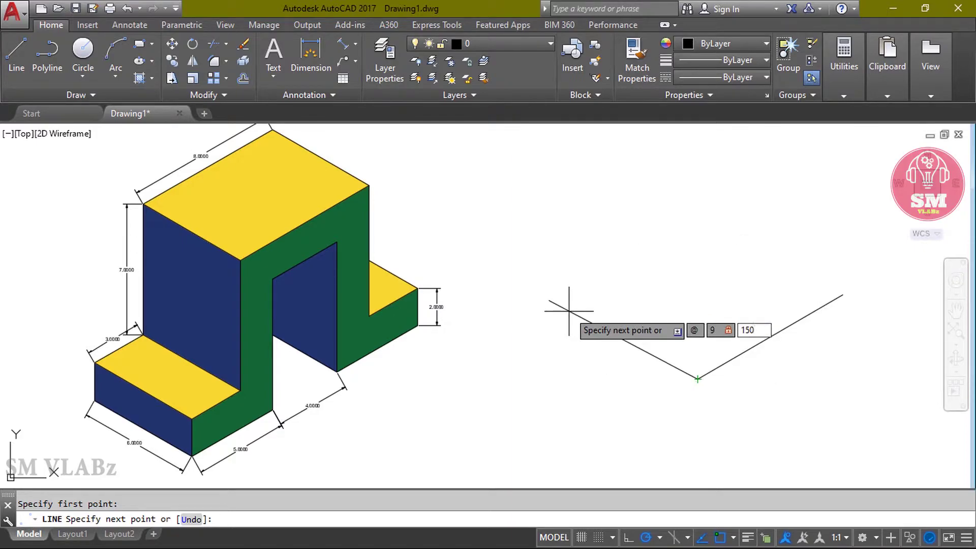
key(Return)
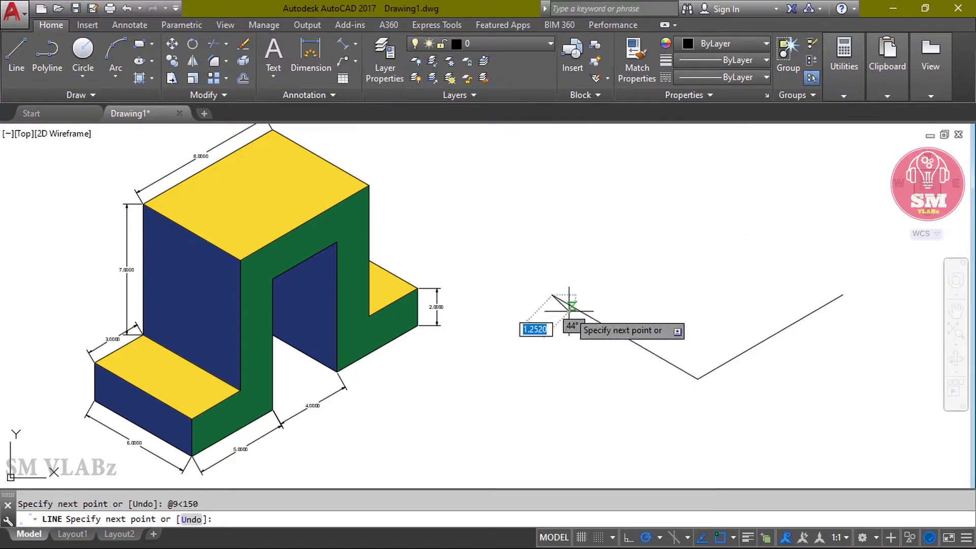
key(Return)
key(Return)
- Add 1.5-unit vertical edges at the V's bottom vertex, left end and right end
middle_drag(569, 309, 440, 331)
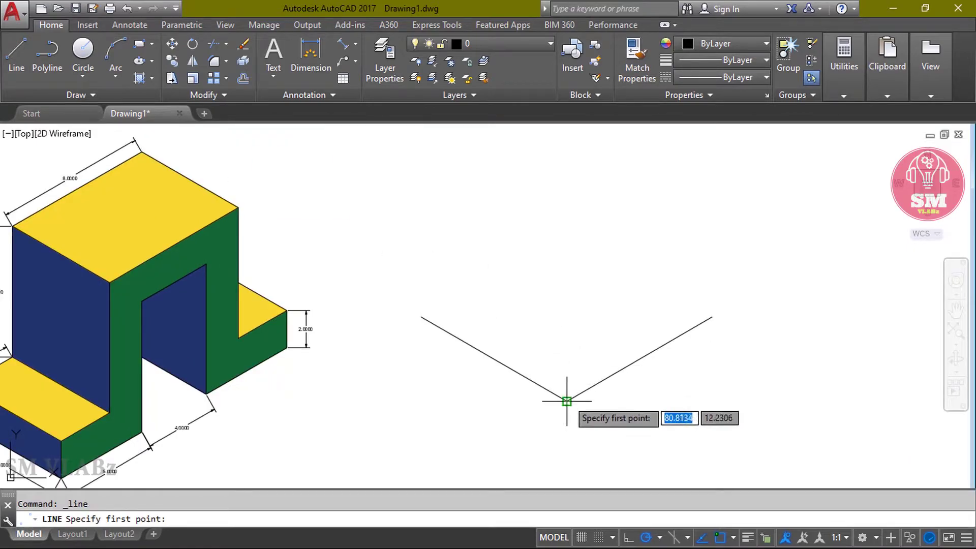
click(566, 400)
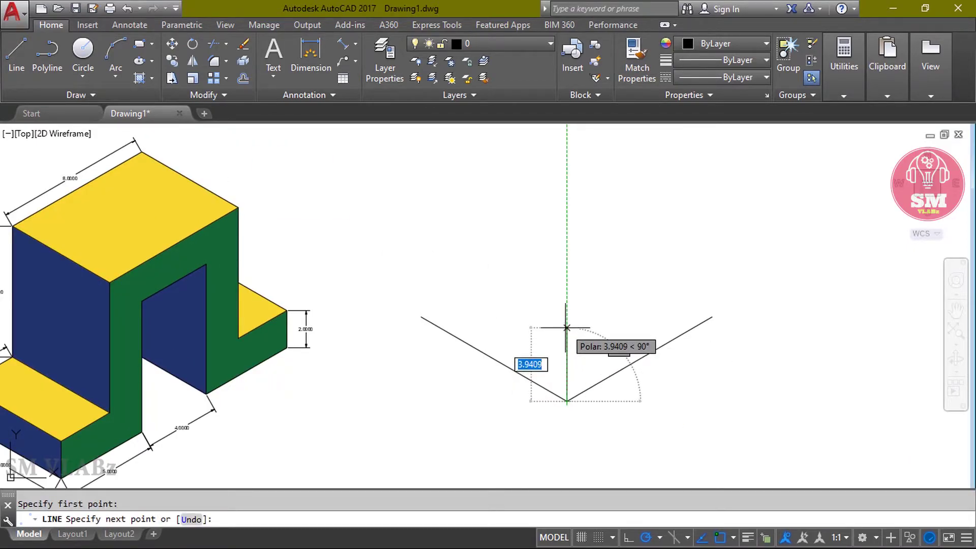
text(1.5)
key(Return)
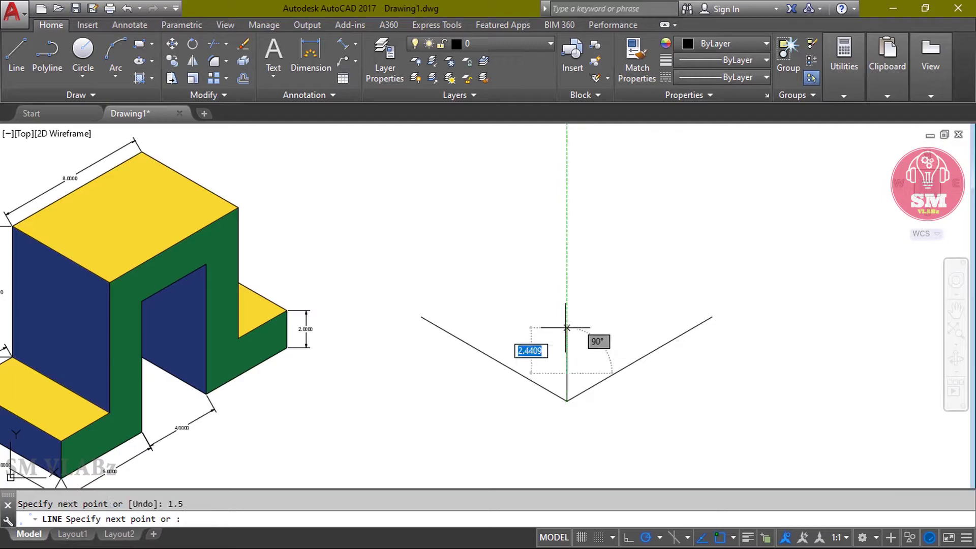
key(Return)
key(Return)
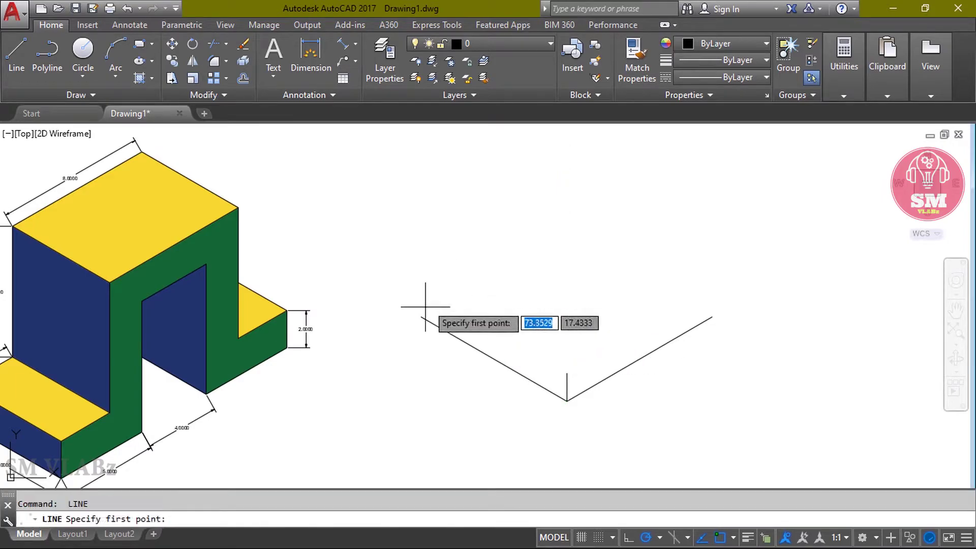
click(421, 317)
text(1.5)
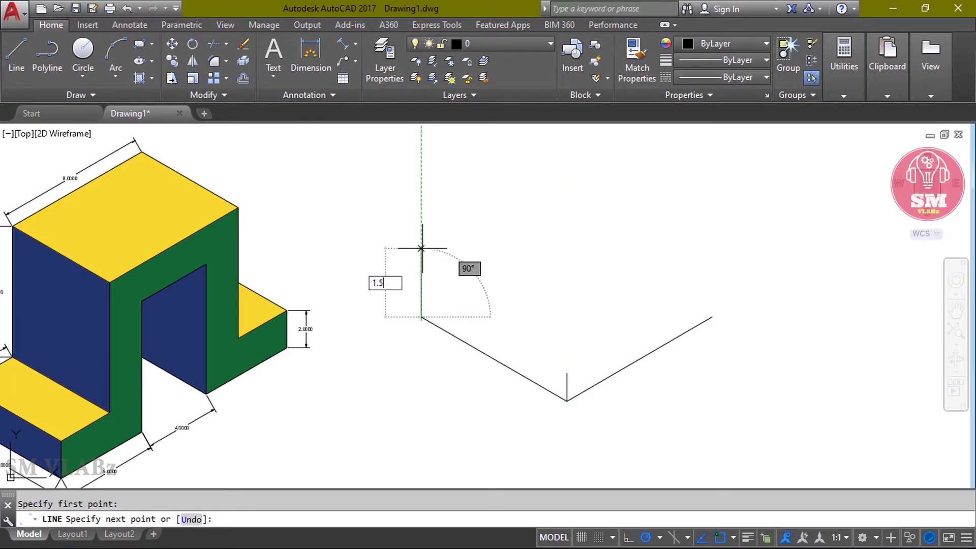
key(Return)
key(Return)
key(Return)
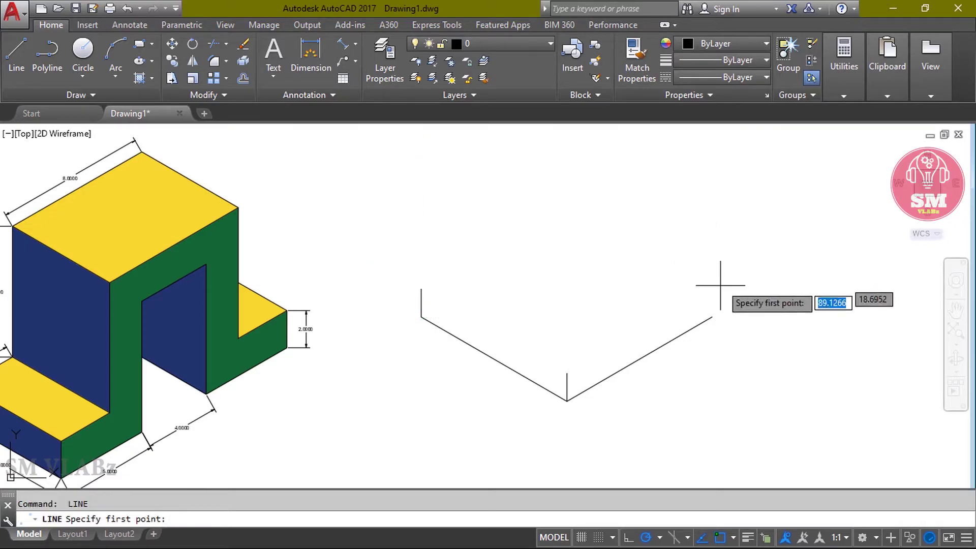
click(711, 318)
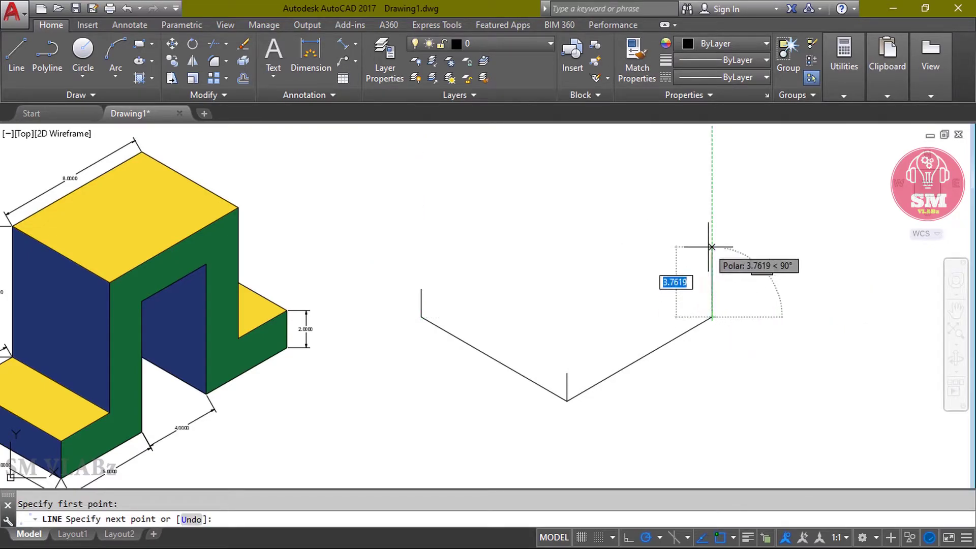
text(1.5)
key(Return)
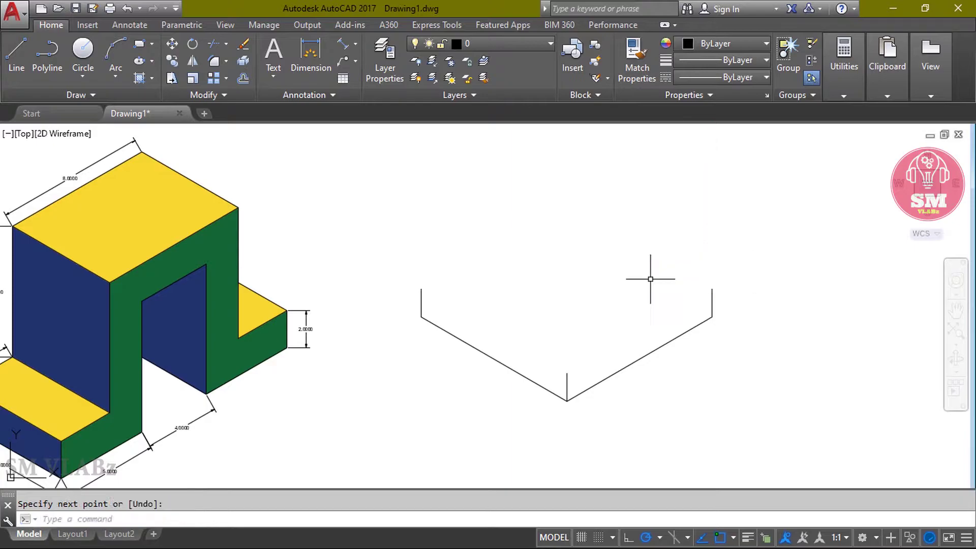
key(Return)
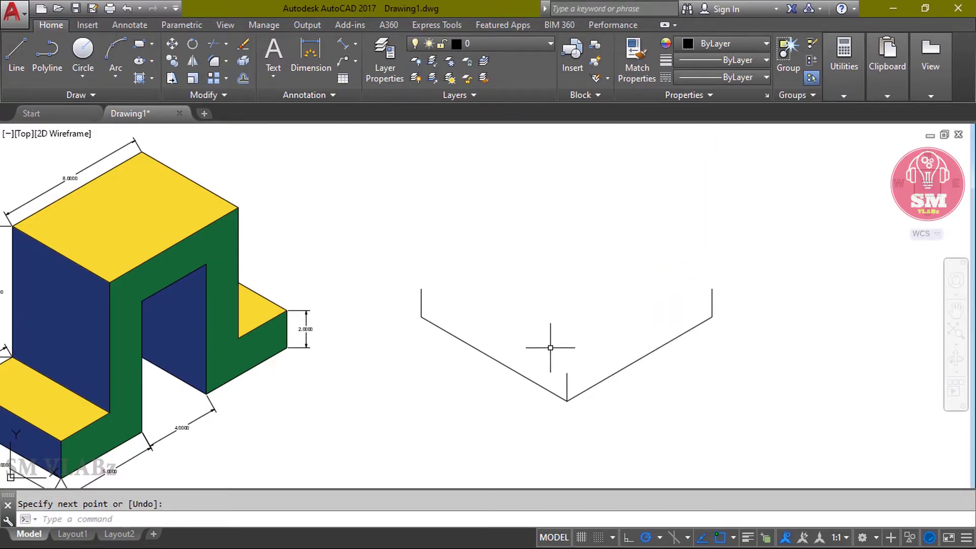
- Centre the V-shaped base and delete two stray selected objects
scroll(550, 346, up, 2)
middle_drag(591, 336, 560, 342)
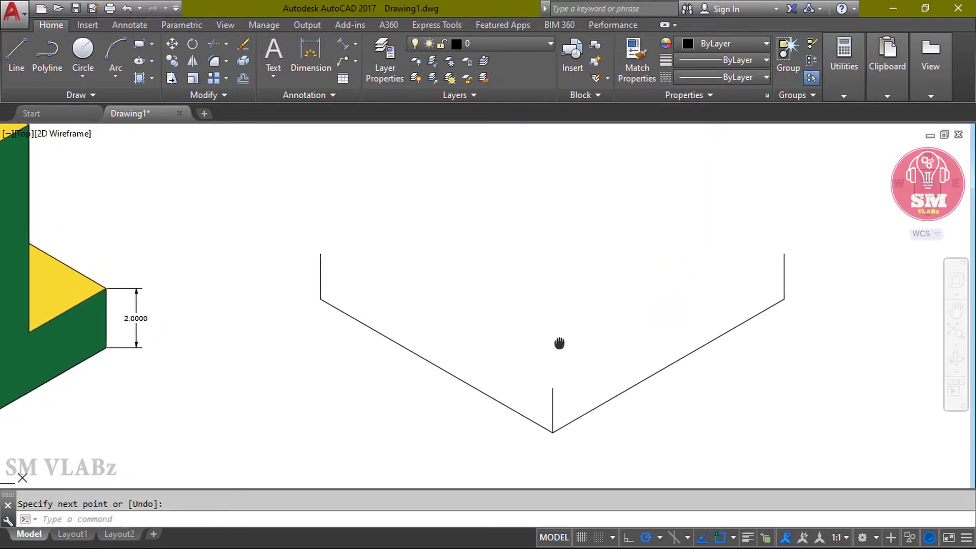
key(Escape)
key(Delete)
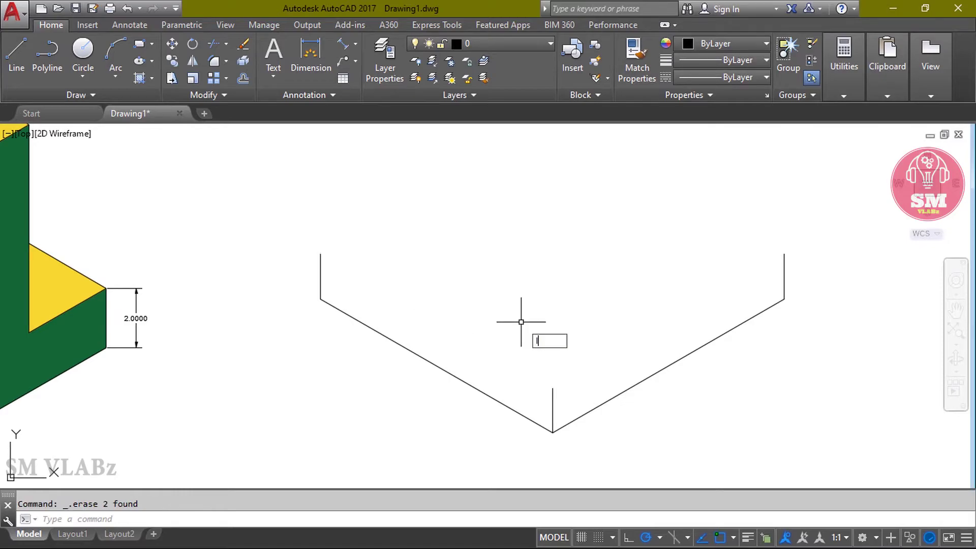
- Draw two 1.5-unit segments up-left at 150° from the top of the vertex edge
text(l)
key(Return)
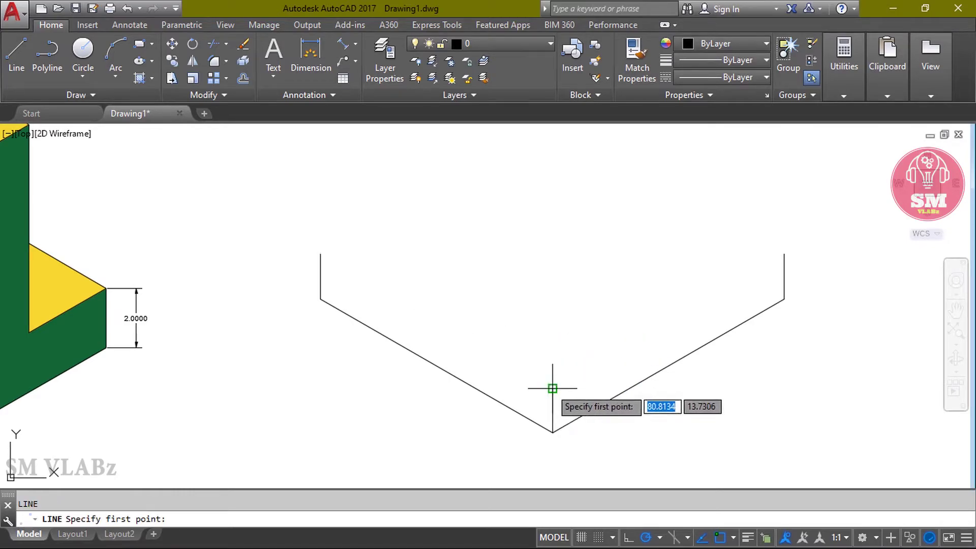
click(553, 389)
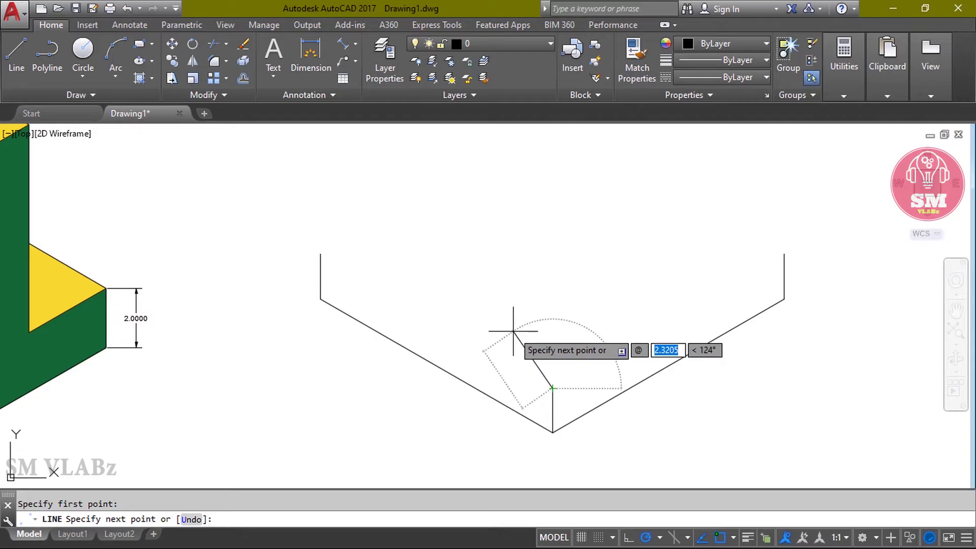
text(1.5)
key(Tab)
text(150)
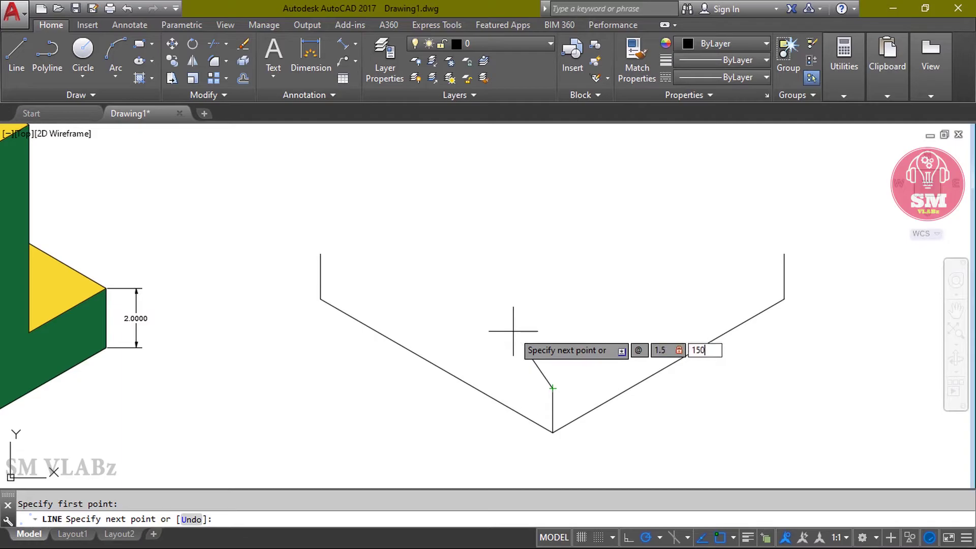
key(Return)
text(@)
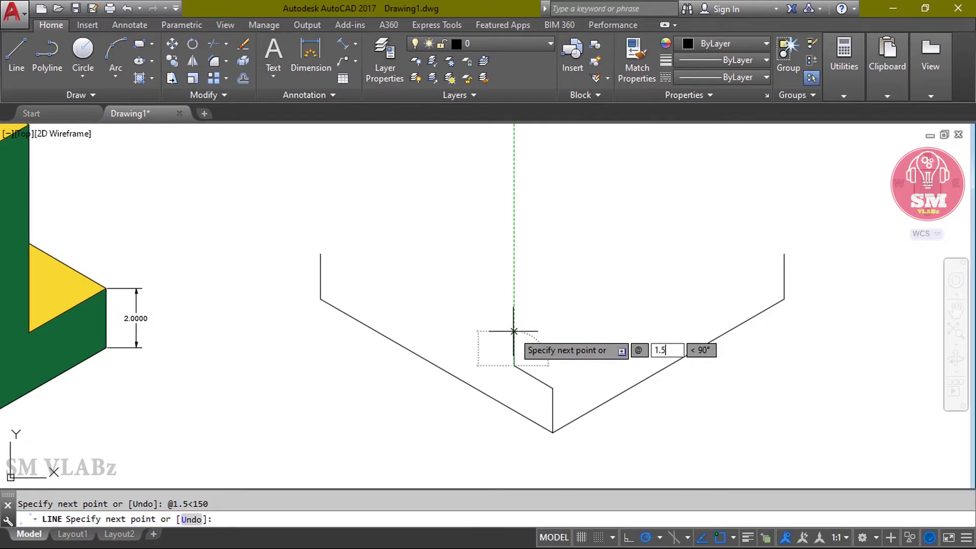
key(Tab)
text(150)
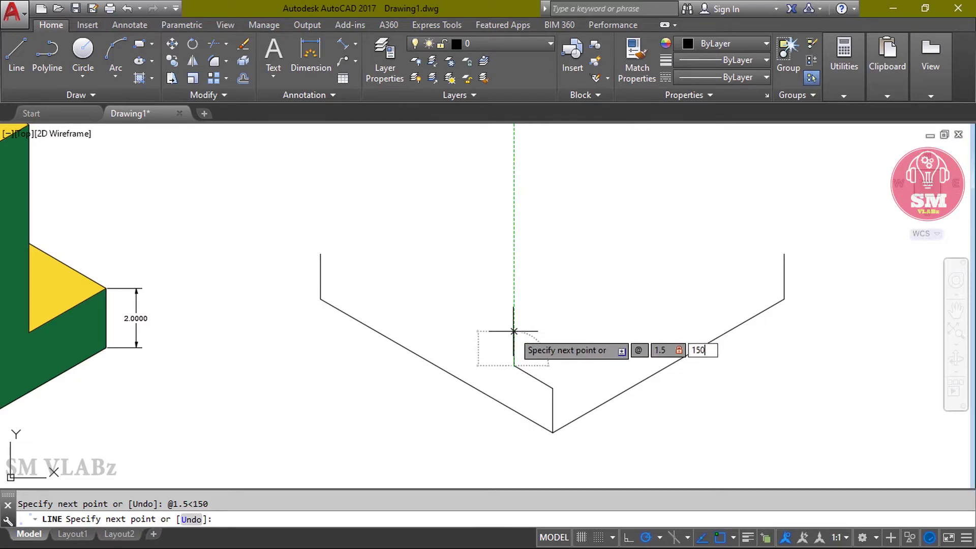
key(Return)
- Extend the edge 6 units to the left corner, then erase the short middle segment
text(@)
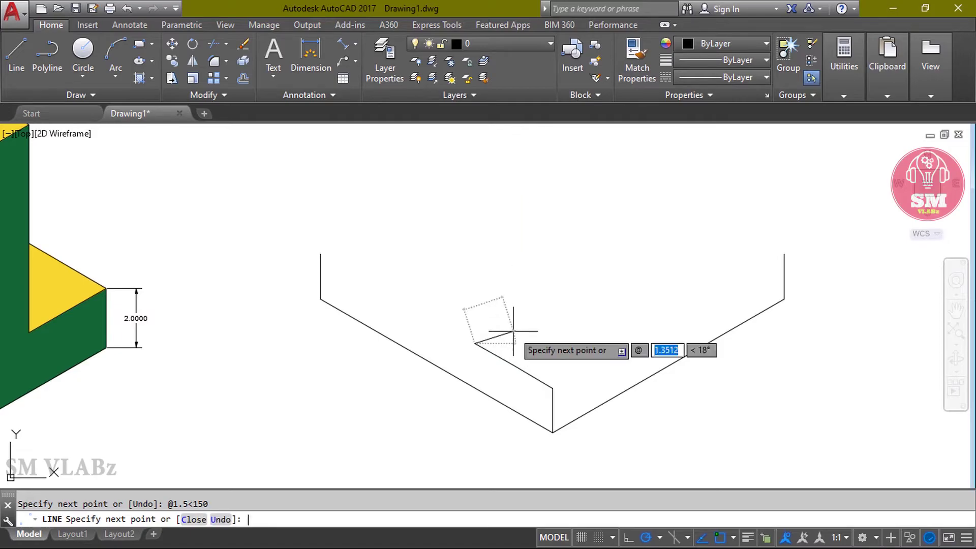
text(6)
key(Tab)
text(150)
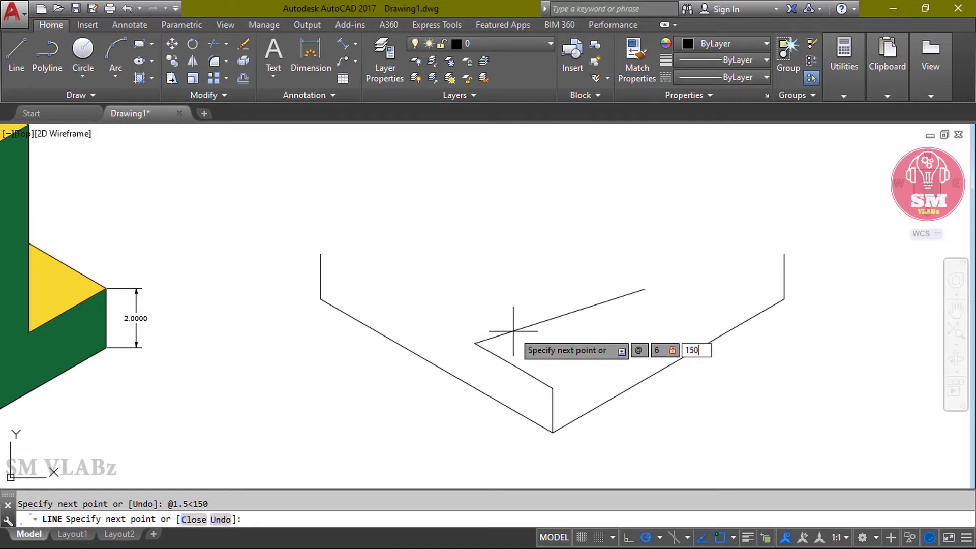
key(Return)
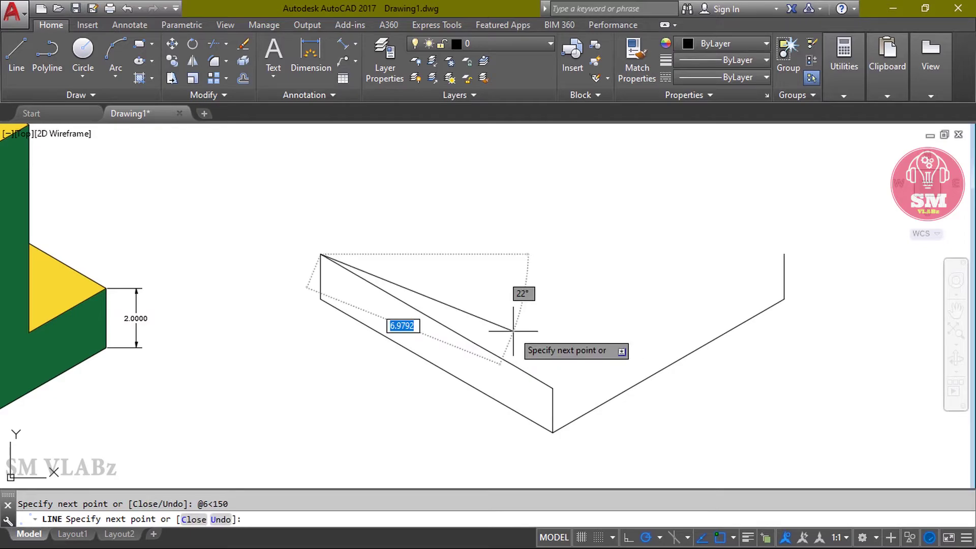
key(Return)
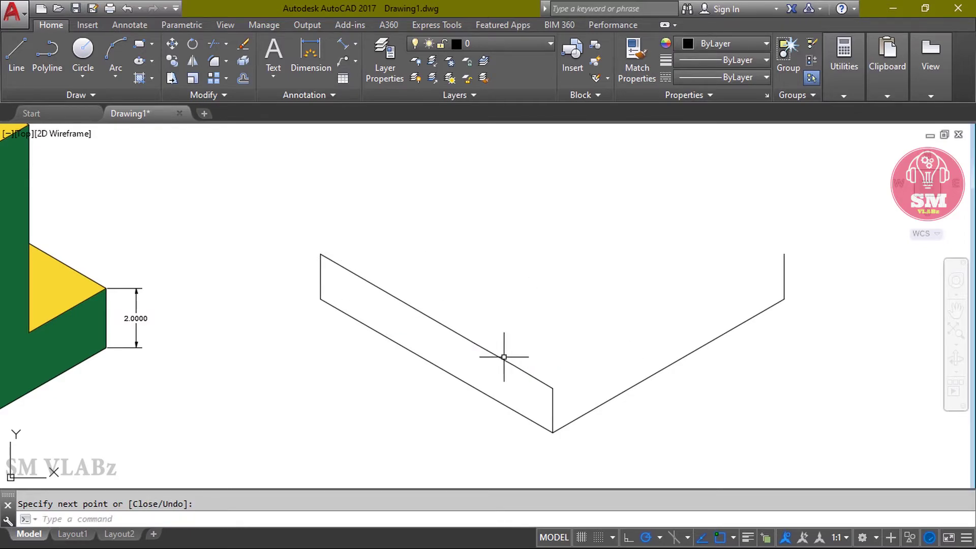
click(501, 356)
key(Delete)
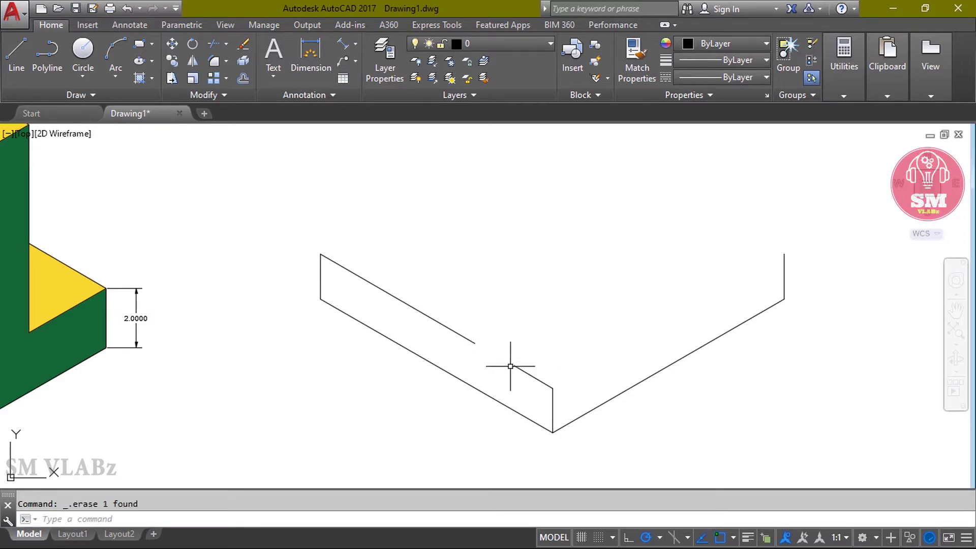
- Draw a 2.5-unit vertical edge up from the gap's left endpoint
click(14, 66)
click(474, 344)
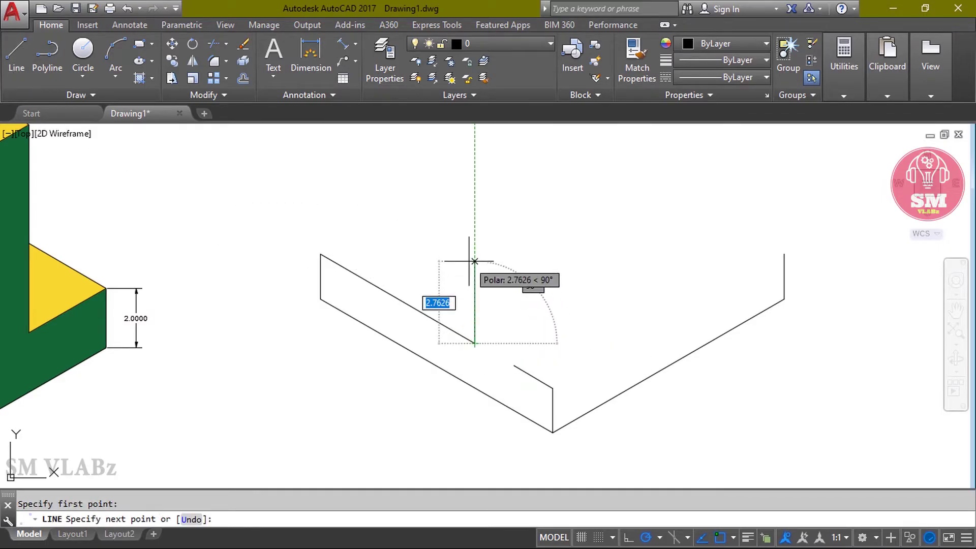
text(2.)
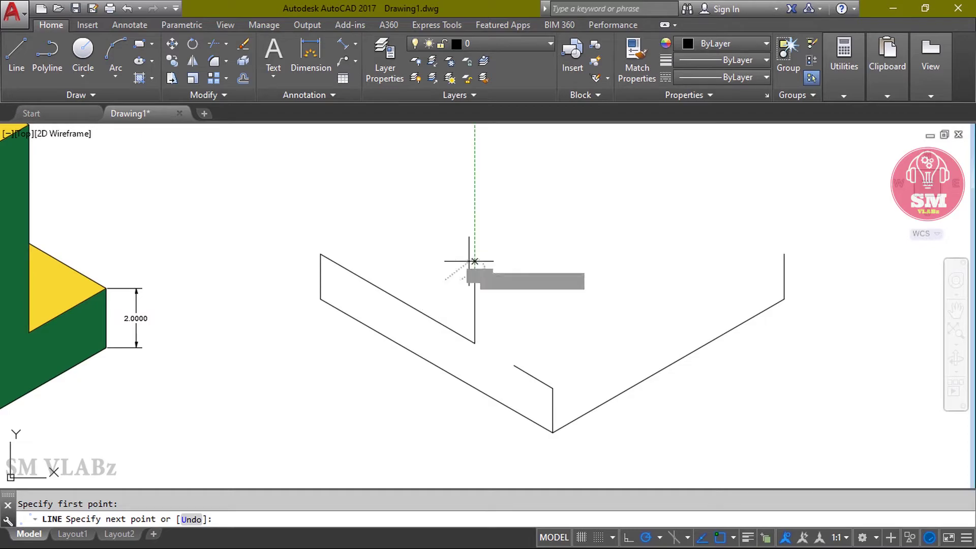
key(Return)
key(Return)
- Copy the 2.5-unit vertical edge to the gap's other end
click(495, 292)
click(462, 265)
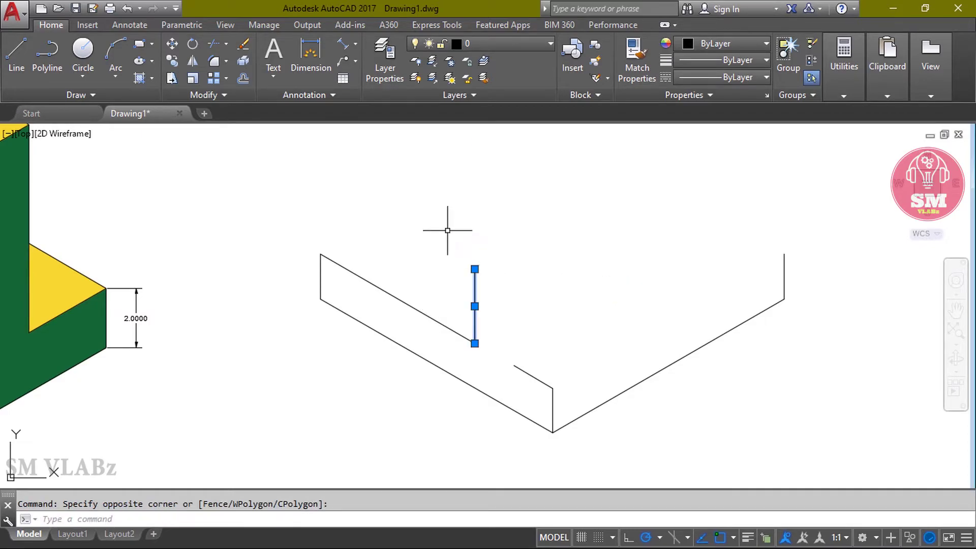
right_click(448, 202)
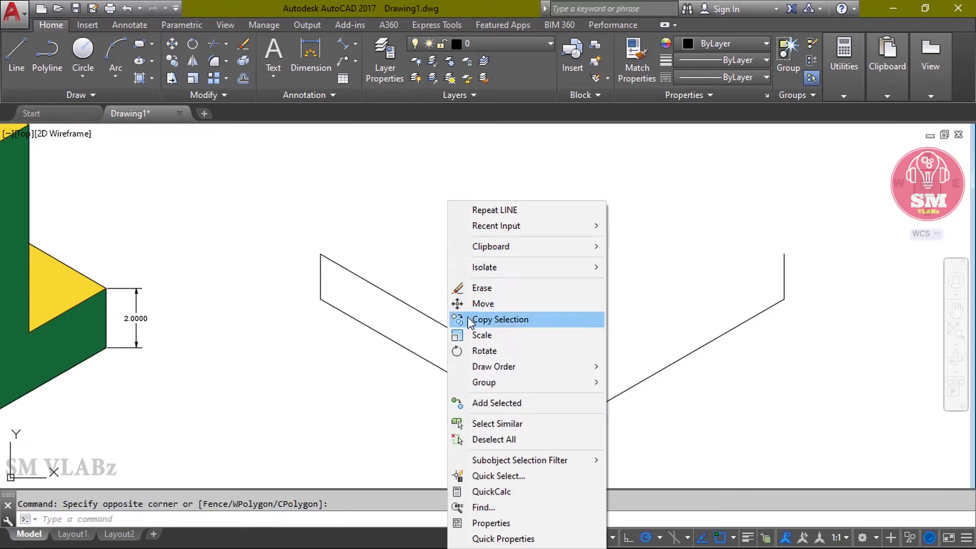
click(476, 320)
click(474, 343)
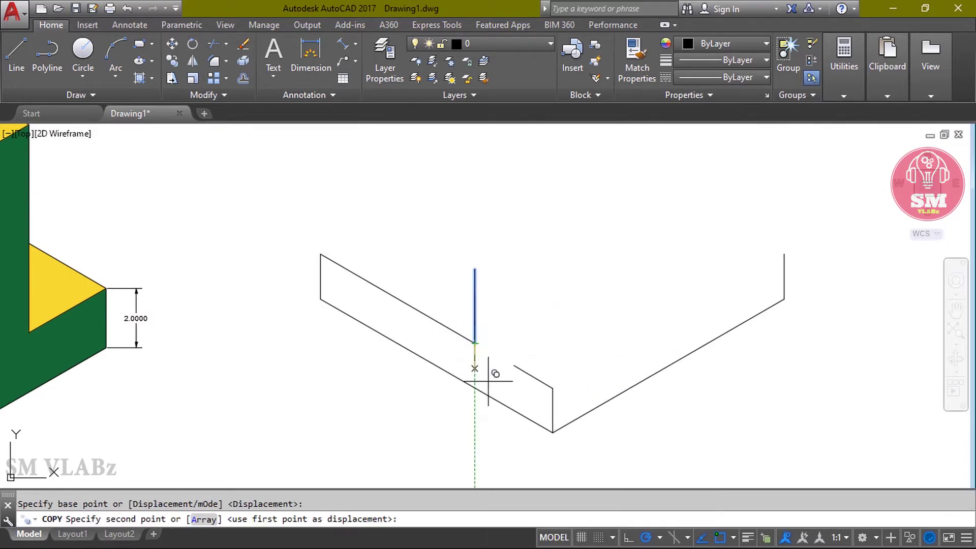
click(514, 366)
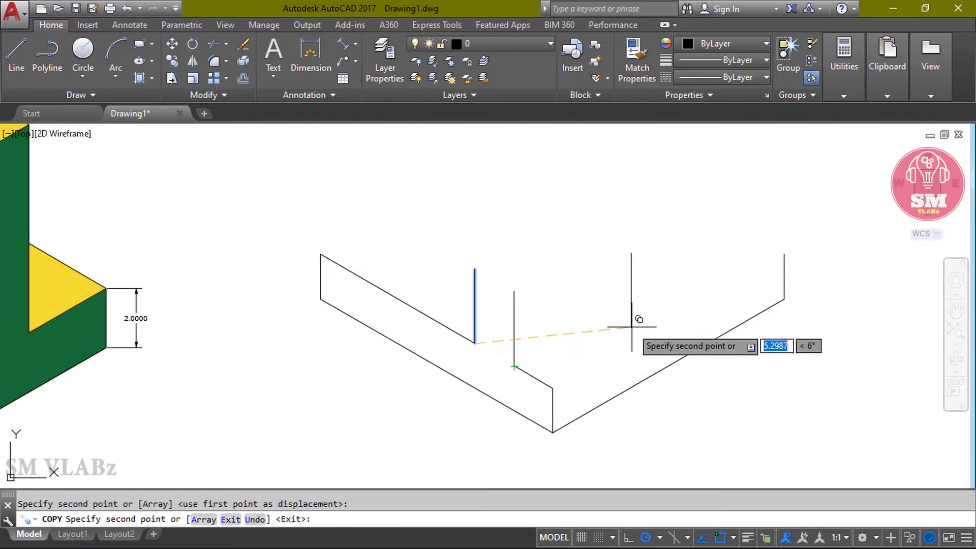
key(Return)
key(Return)
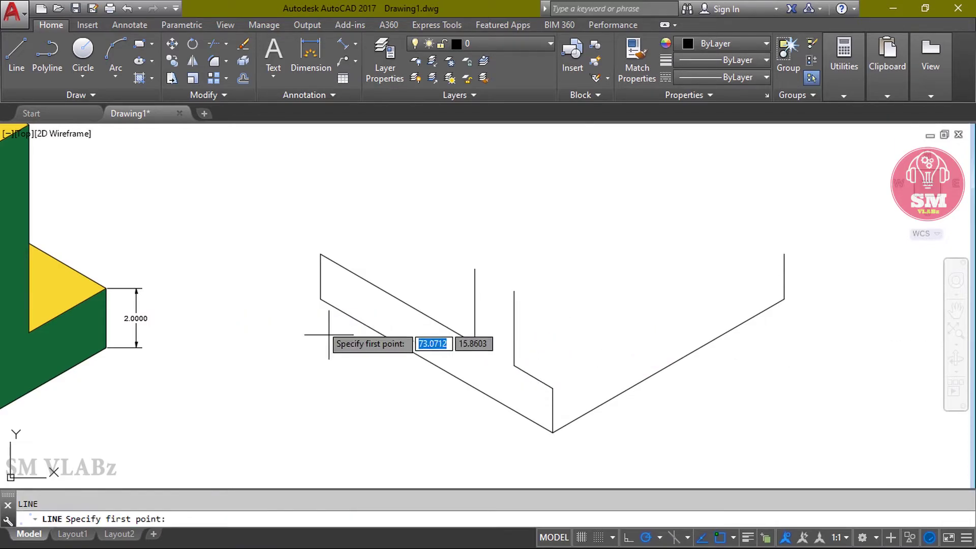
- Draw a 4.5-unit edge at 30° from the top of the vertex edge
click(552, 387)
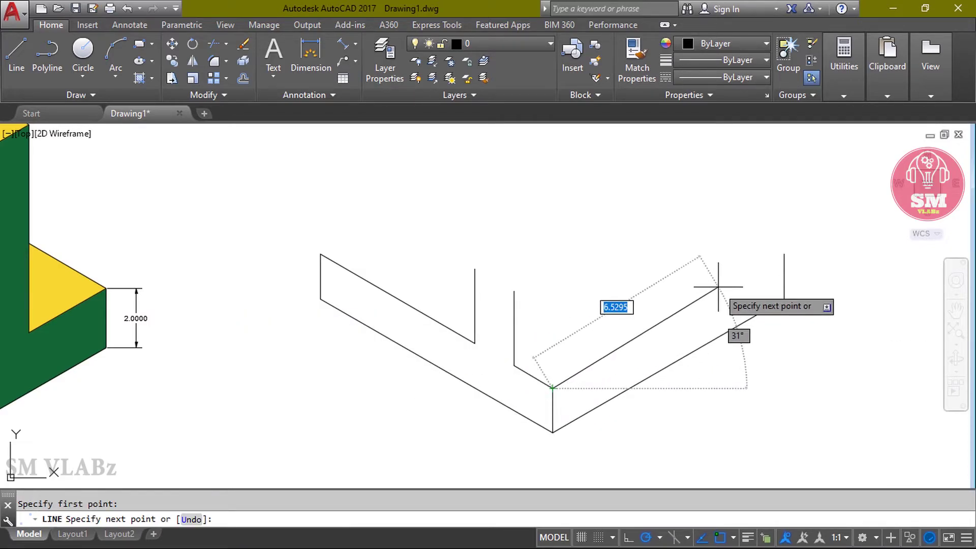
text(@)
text(4.5)
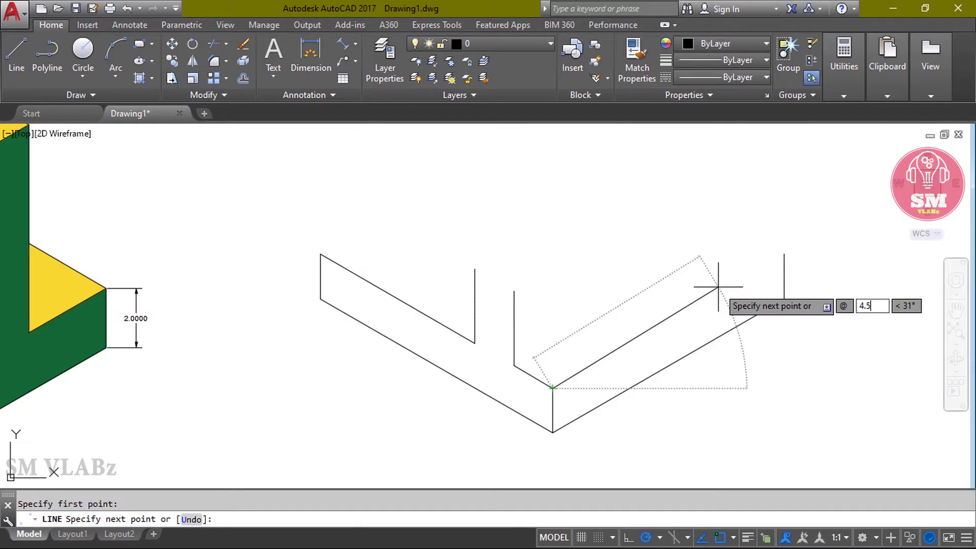
key(Tab)
text(30)
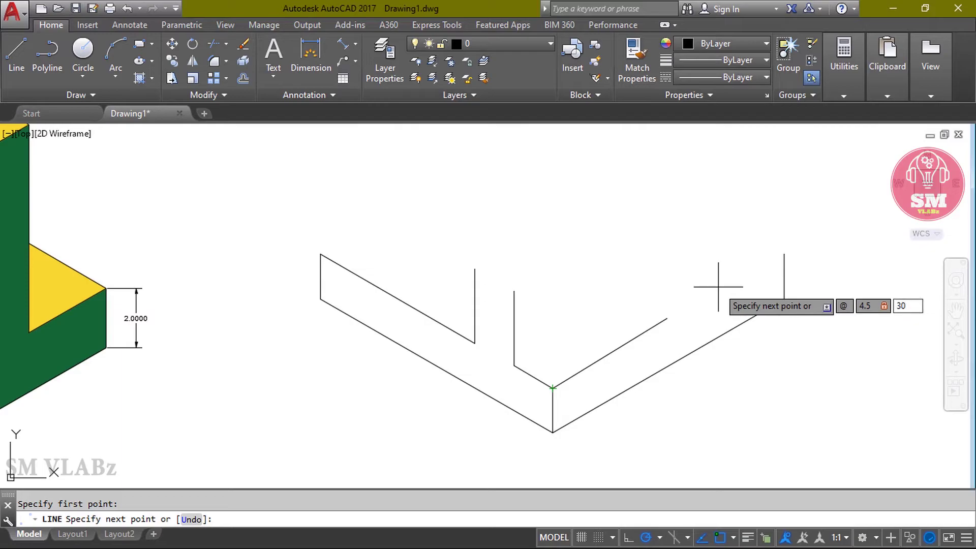
key(Return)
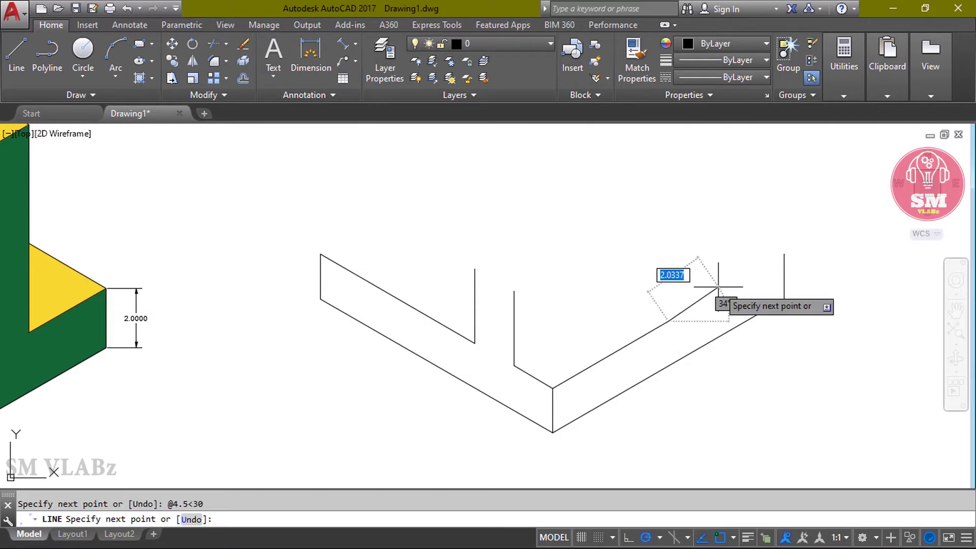
- Continue with 1.5 and 3-unit segments at 30°, then delete the short stray segment
text(@1.5)
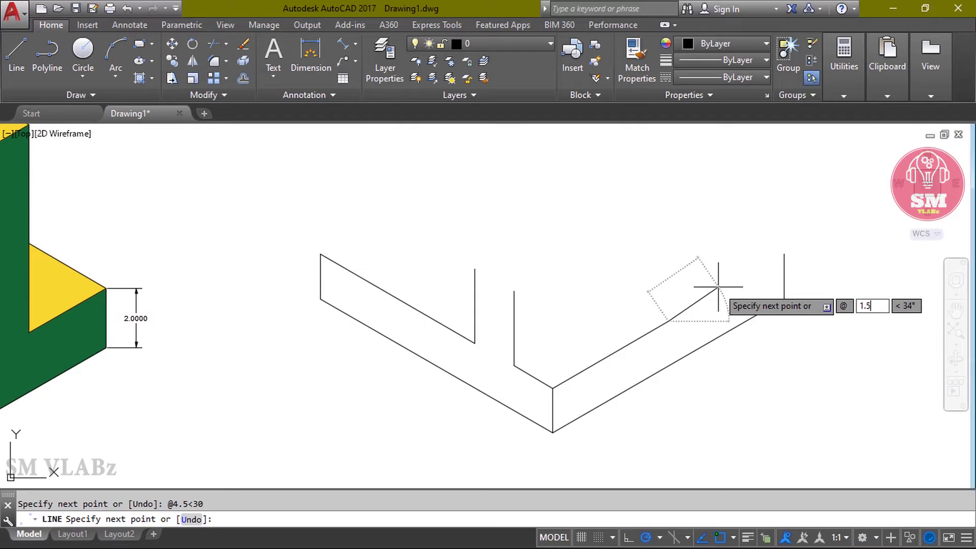
key(Tab)
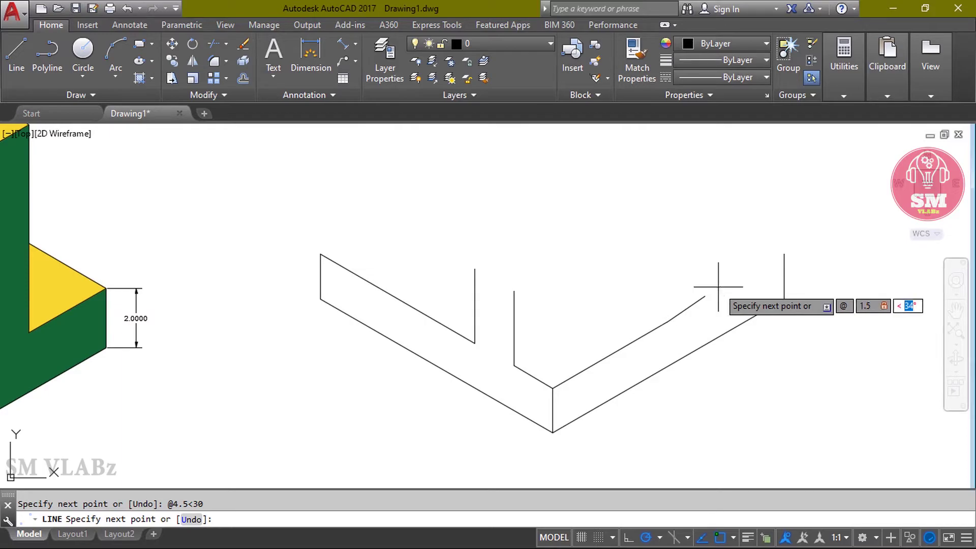
text(30)
key(Return)
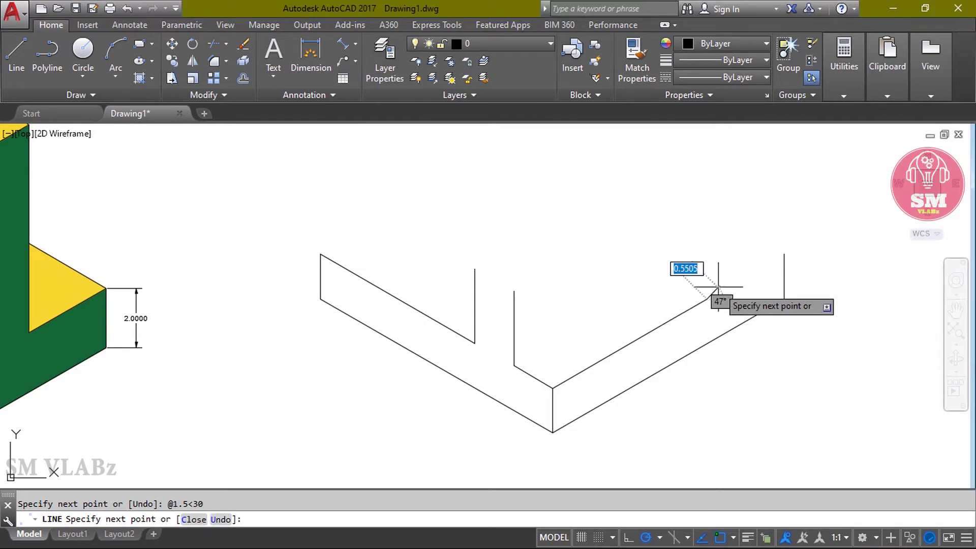
text(@)
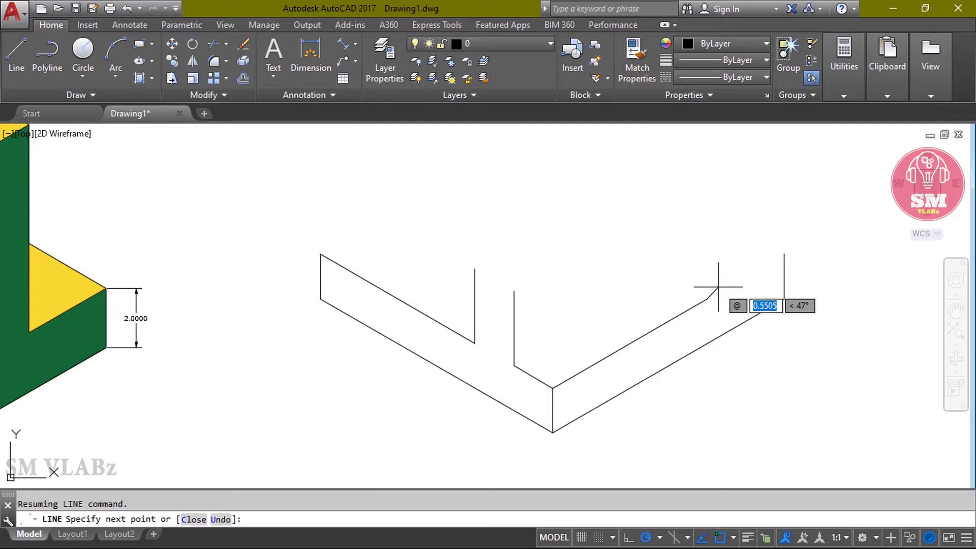
text(3)
key(Tab)
text(30)
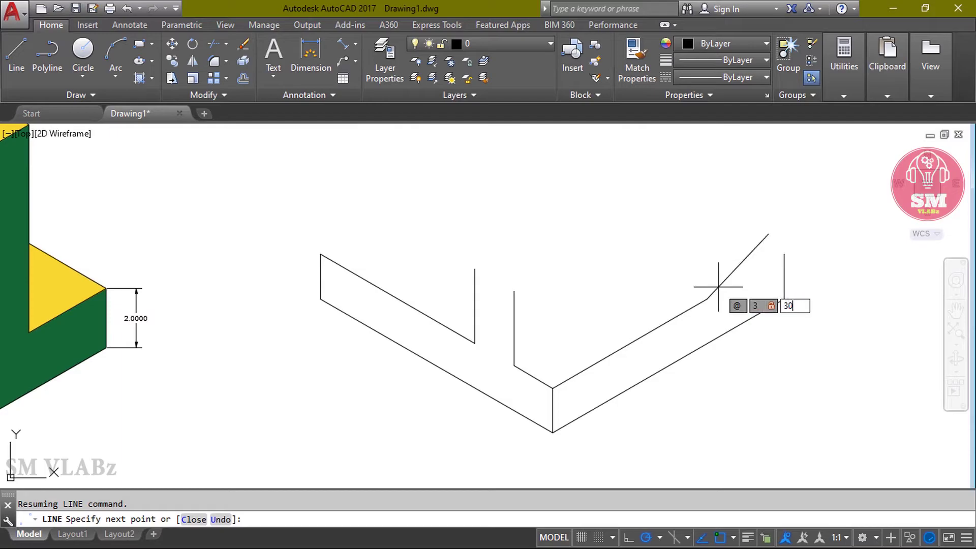
key(Return)
key(Escape)
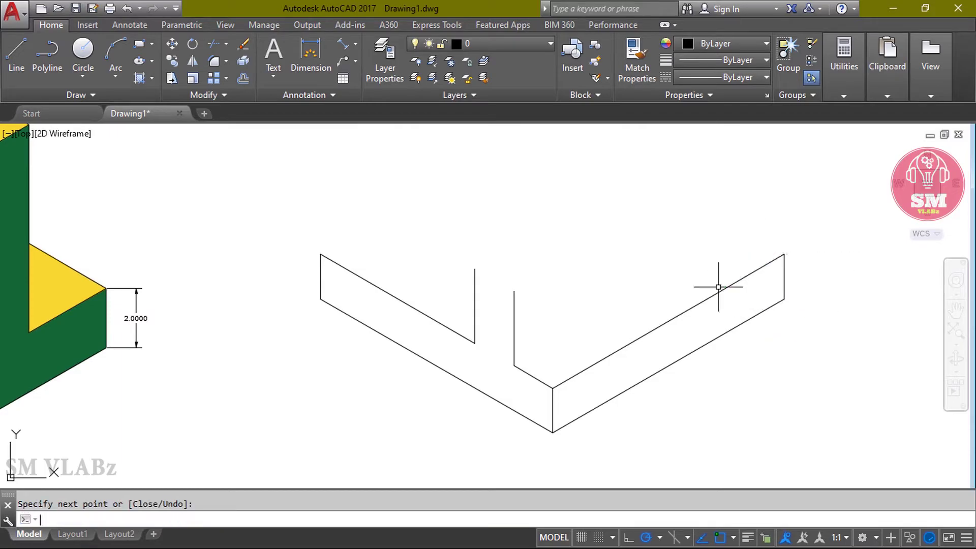
click(691, 306)
key(Delete)
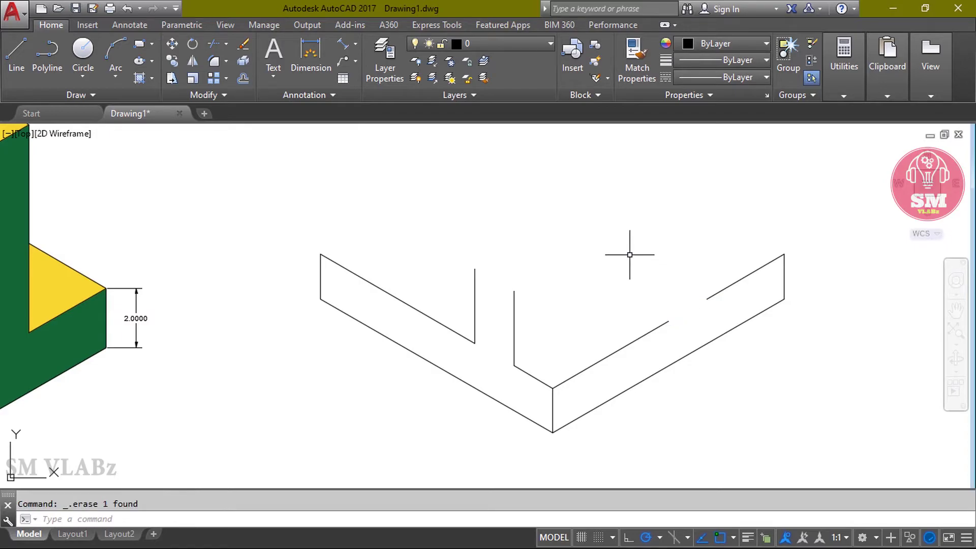
- From the wing's inner corner, draw a 5.3-unit upright and a 9-unit edge at 150°
click(24, 60)
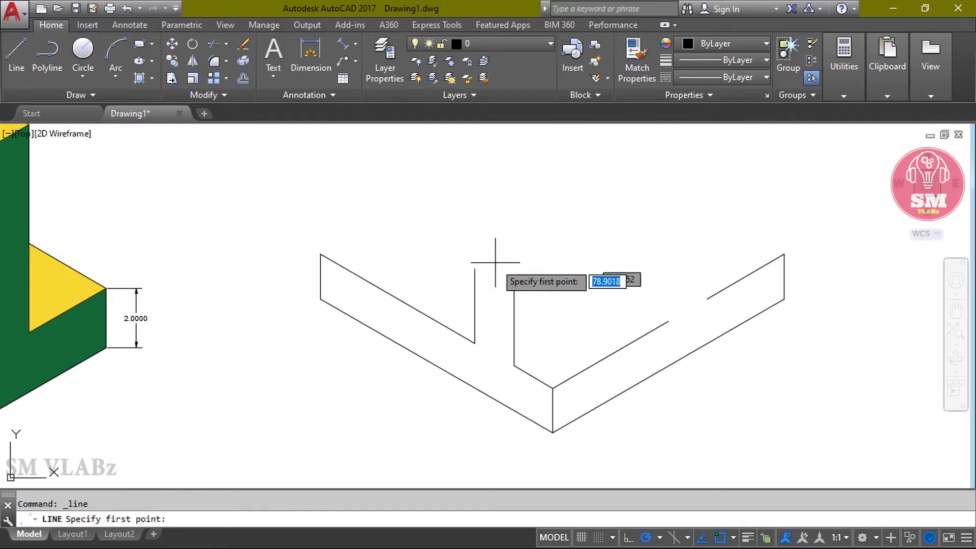
click(708, 298)
text(5.3)
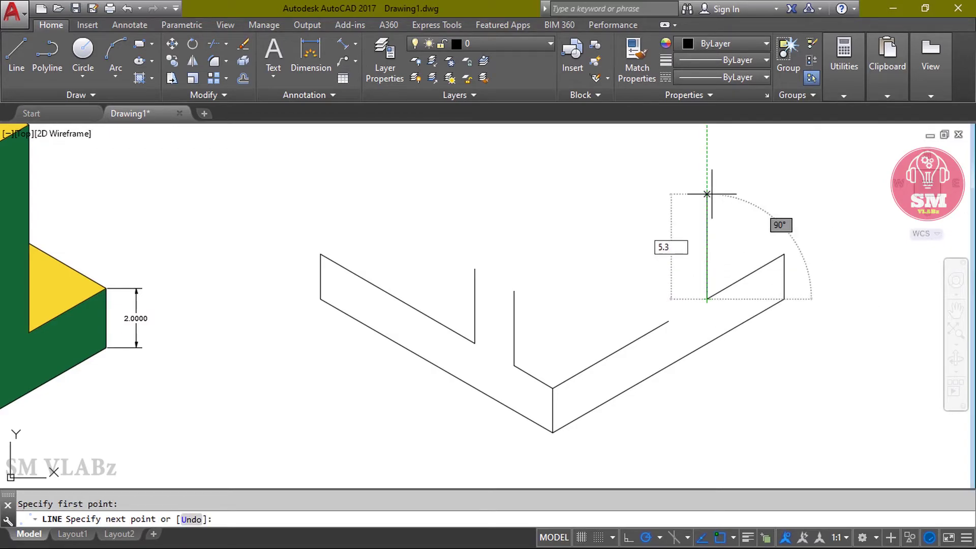
key(Return)
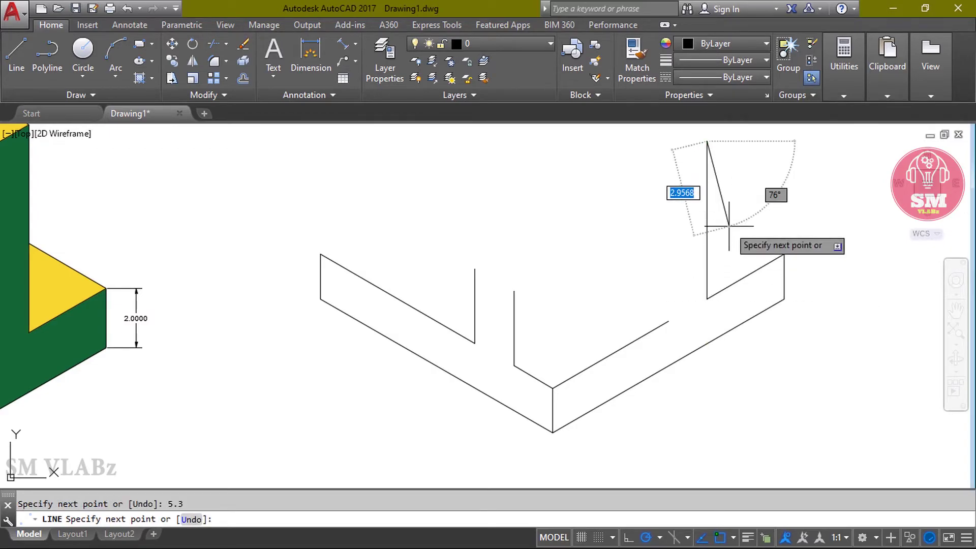
middle_drag(710, 206, 694, 359)
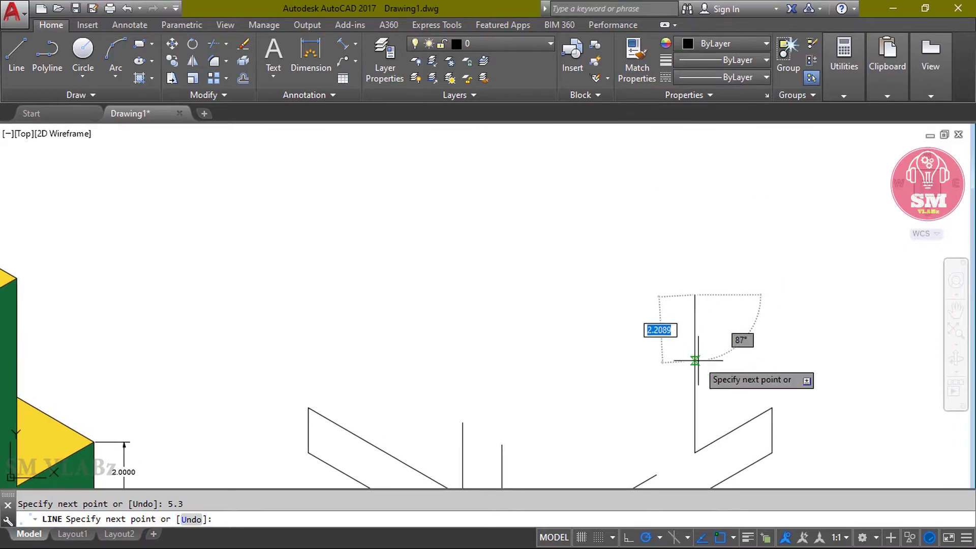
middle_click(458, 195)
text(9)
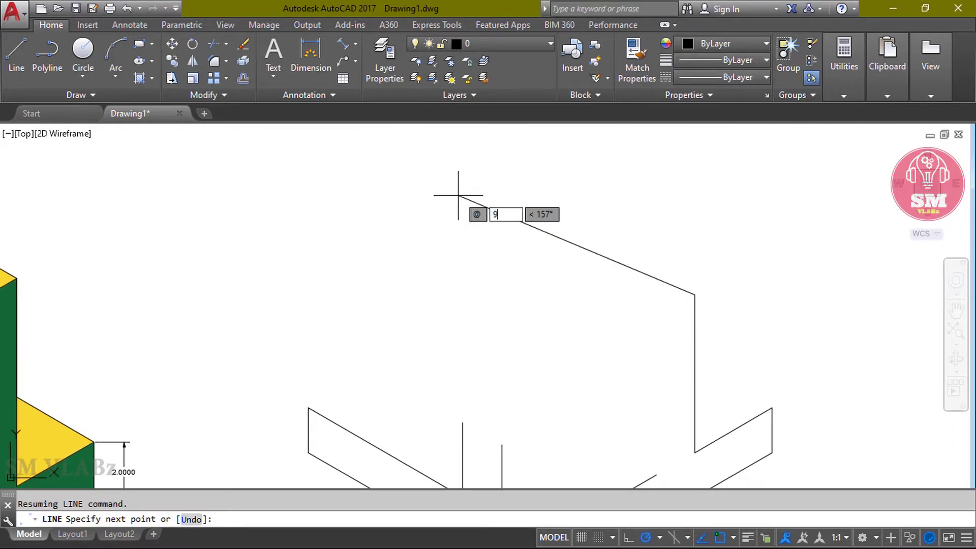
key(Tab)
text(150)
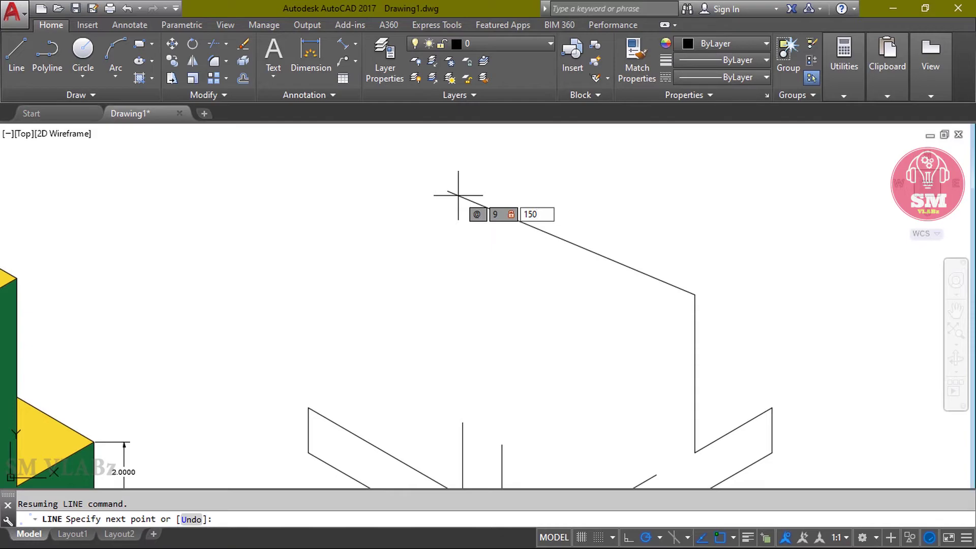
key(Return)
key(Return)
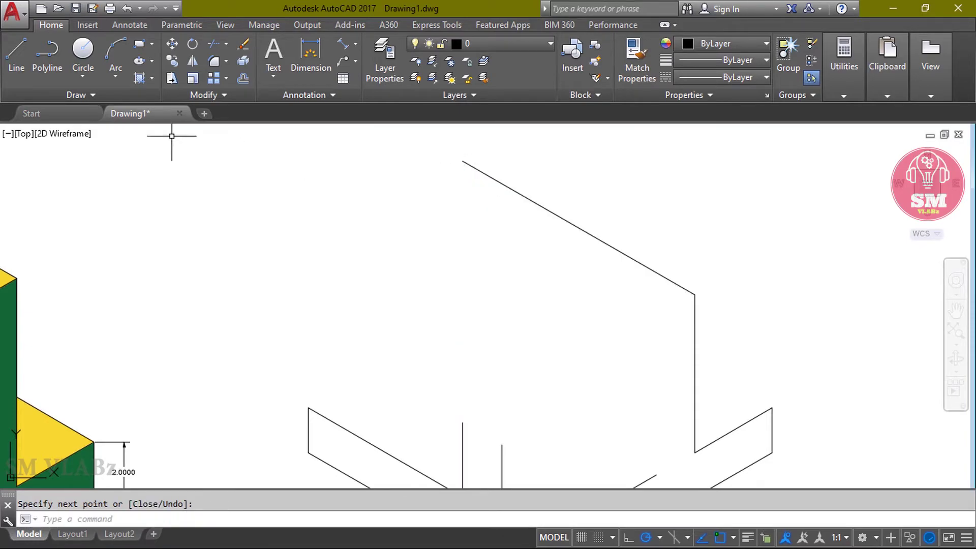
- Draw a 1.5-unit edge at 210° from the long edge's top corner
click(17, 56)
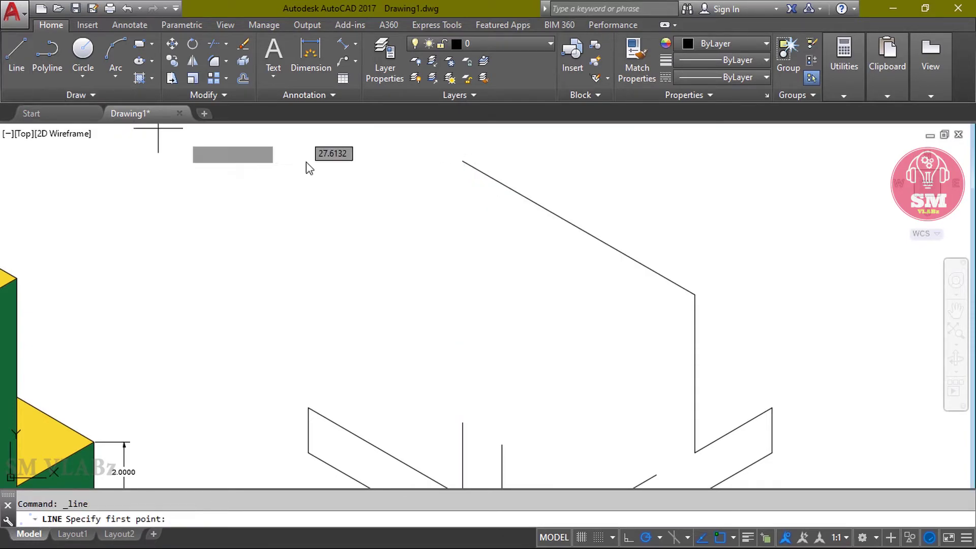
click(462, 161)
text(@1.5)
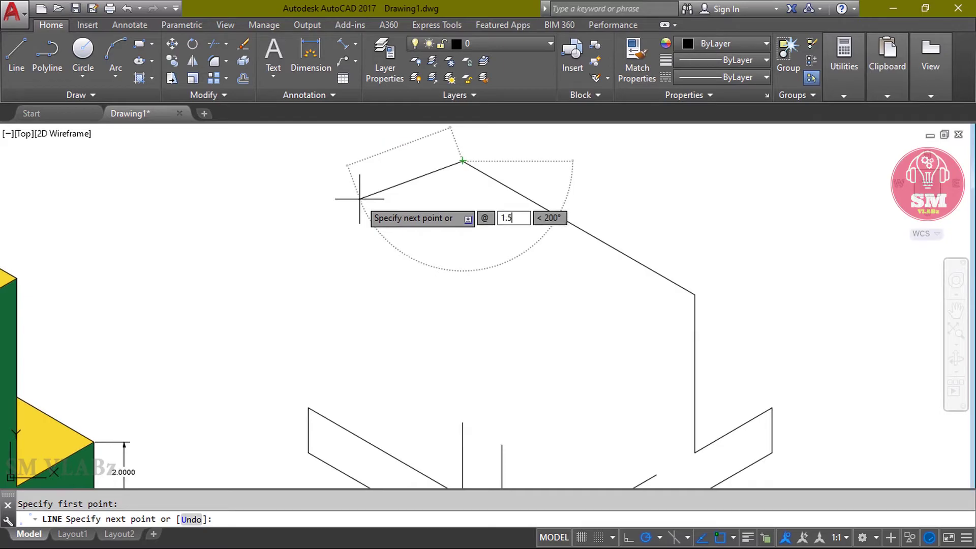
key(Tab)
text(210)
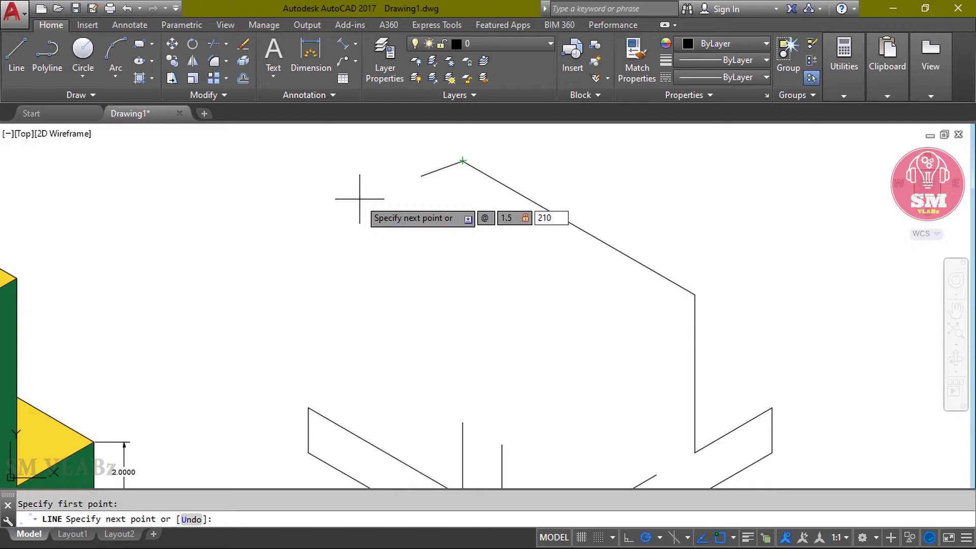
key(Return)
key(Return)
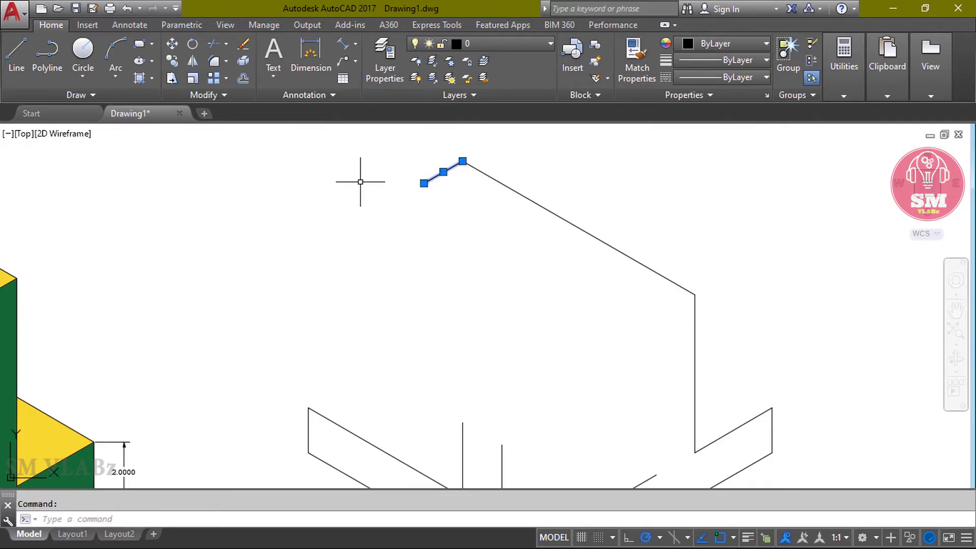
- Copy the short 210° edge to the far end of the long top edge
right_click(361, 181)
click(389, 301)
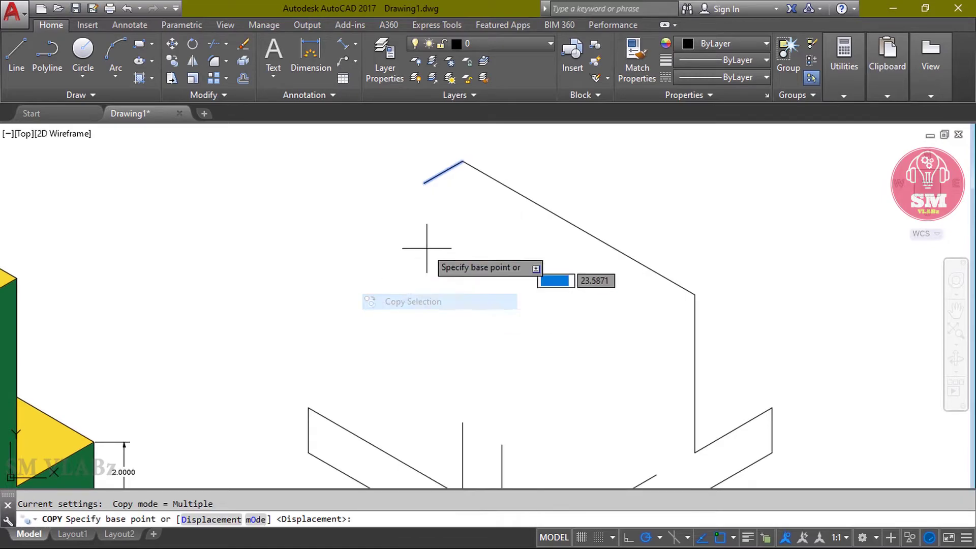
click(462, 161)
click(695, 295)
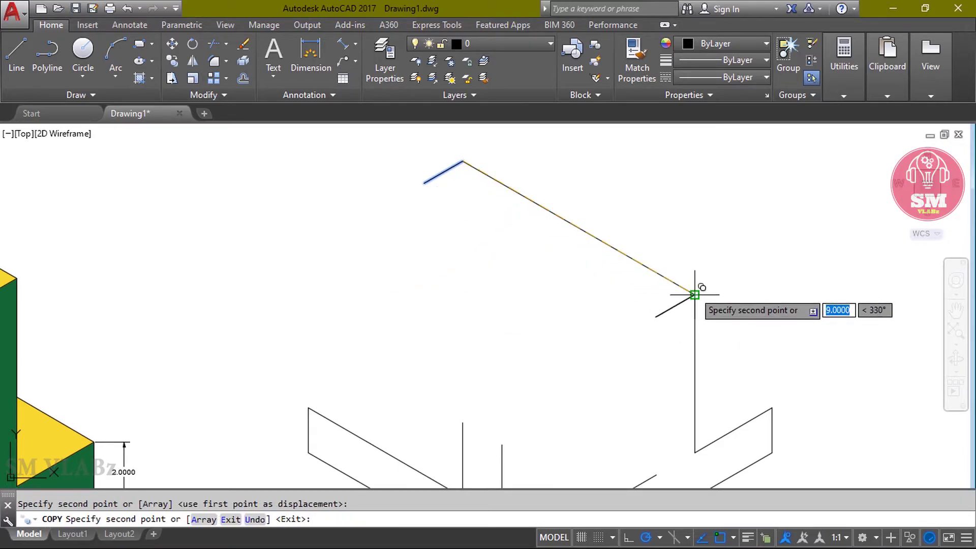
key(Return)
- Copy the long diagonal top edge 0.75 units along 210°
click(678, 275)
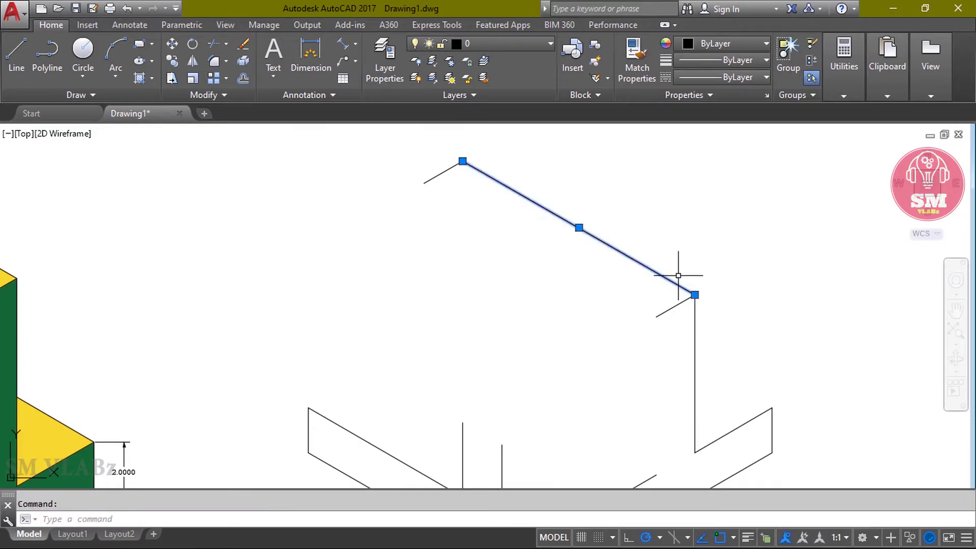
right_click(706, 225)
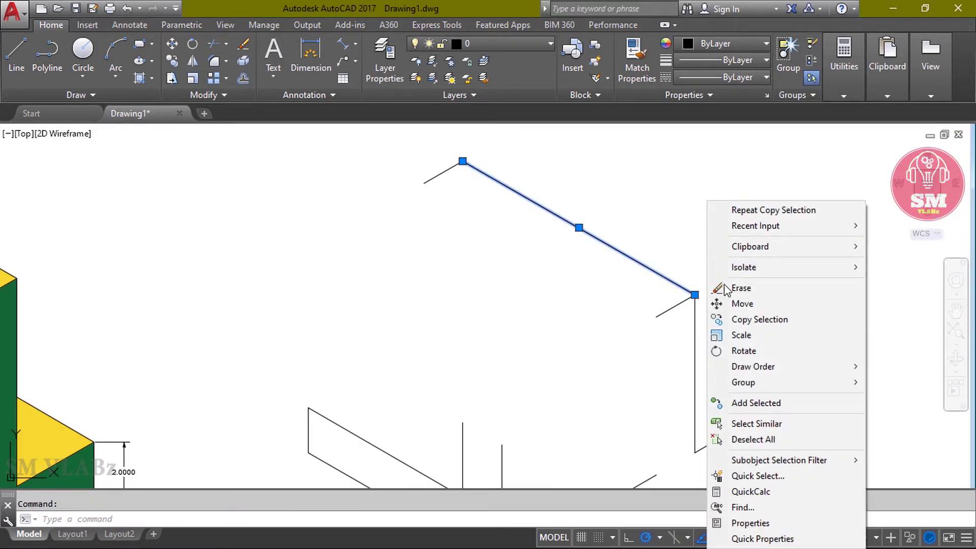
click(741, 319)
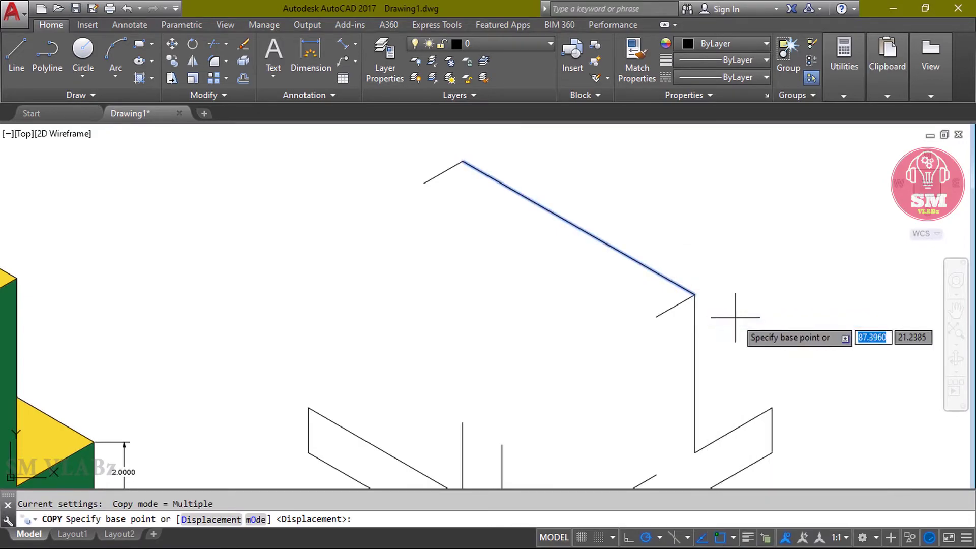
click(694, 295)
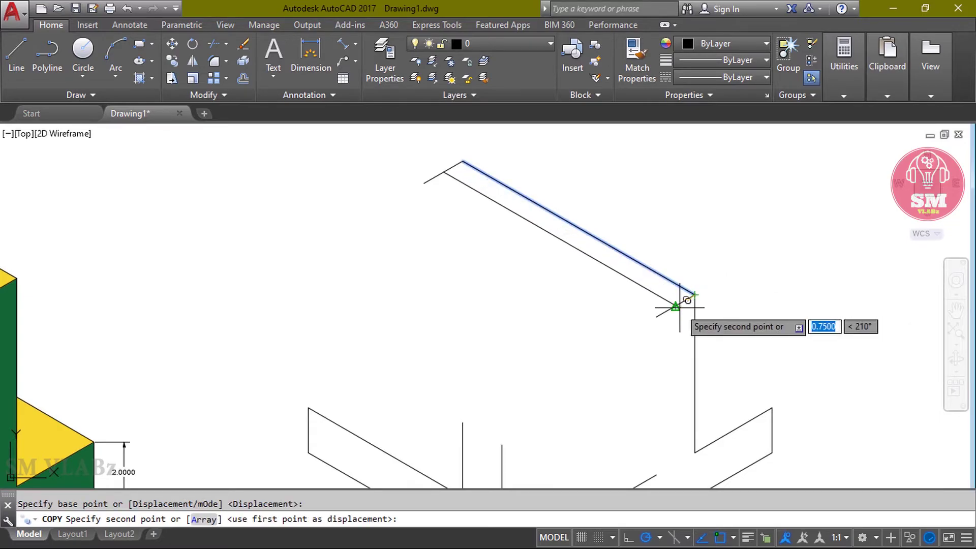
key(Return)
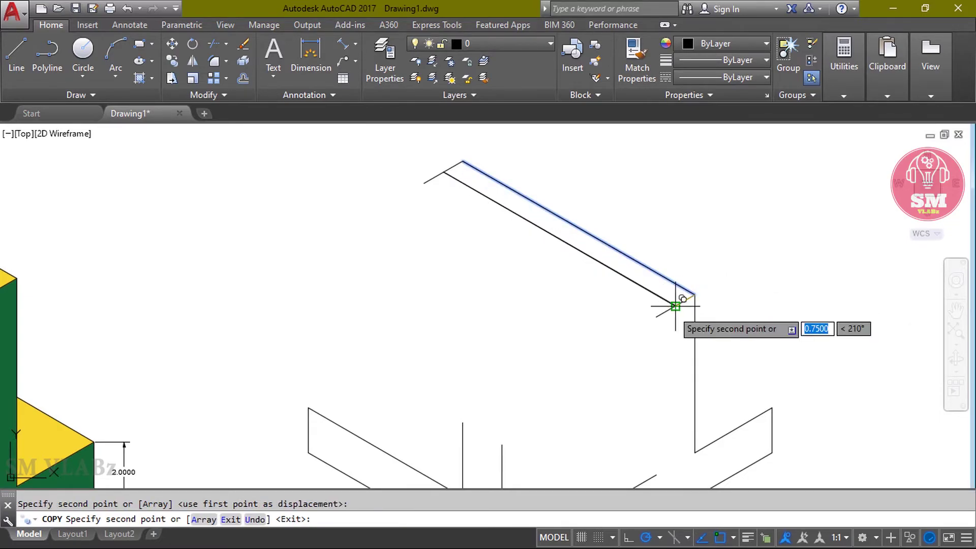
key(Return)
scroll(436, 165, down, 2)
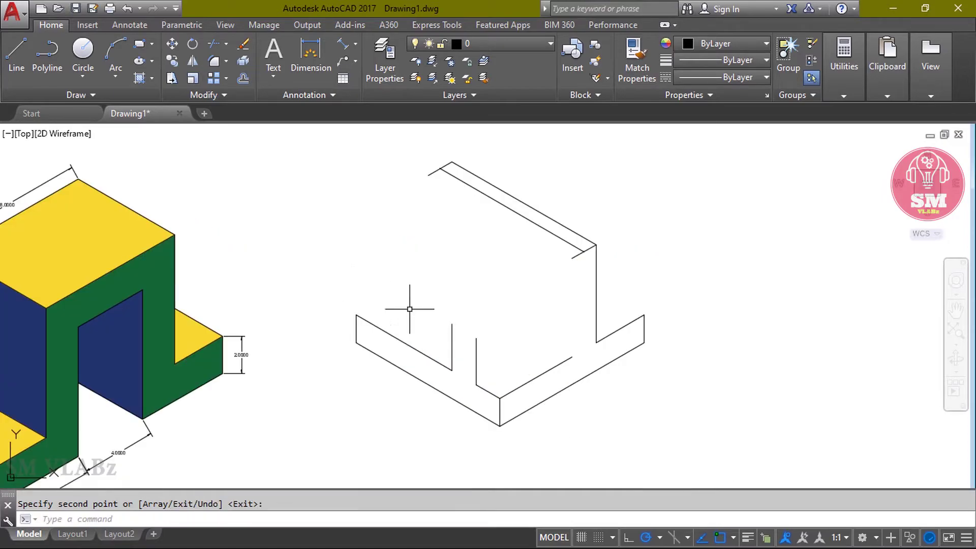
- Copy the lower right edge to the foot of the inner upright
click(527, 378)
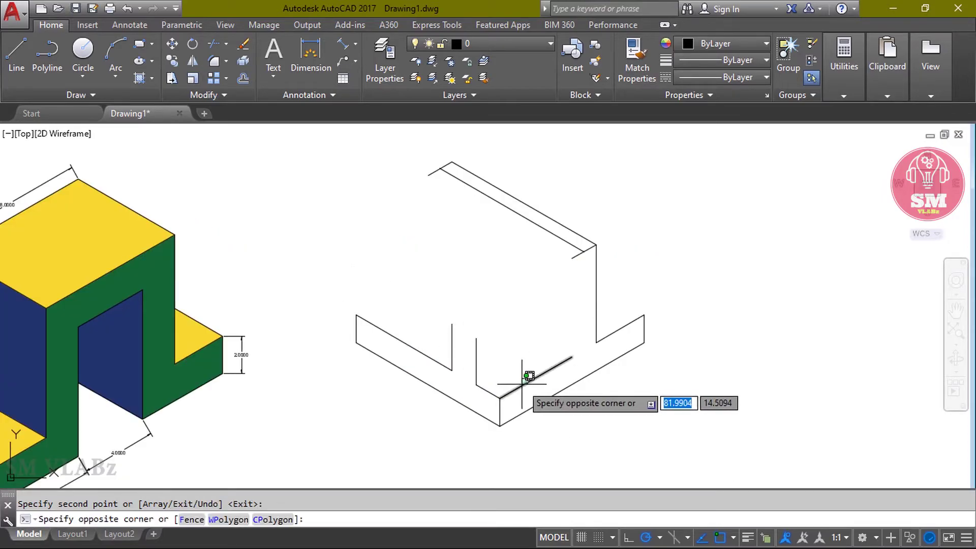
click(530, 385)
right_click(523, 323)
click(532, 320)
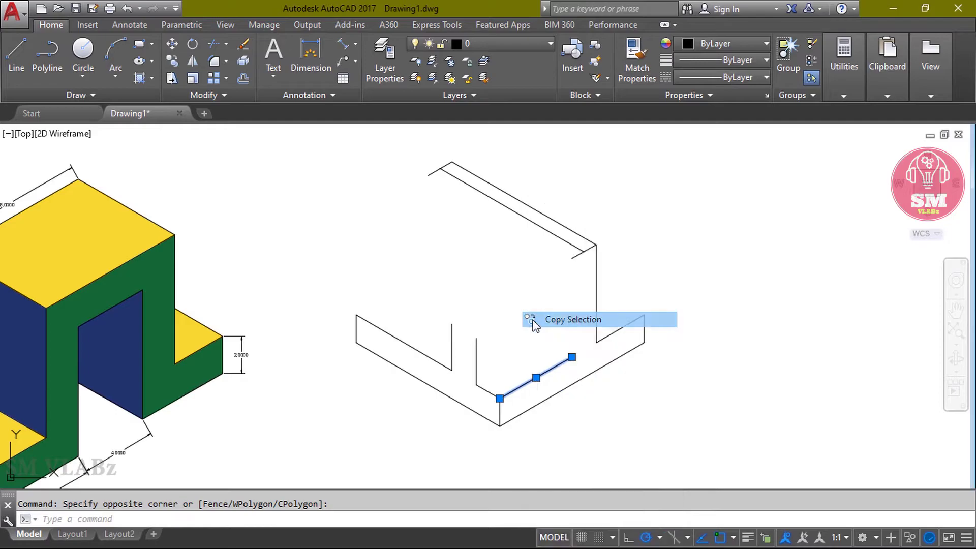
click(500, 398)
click(476, 385)
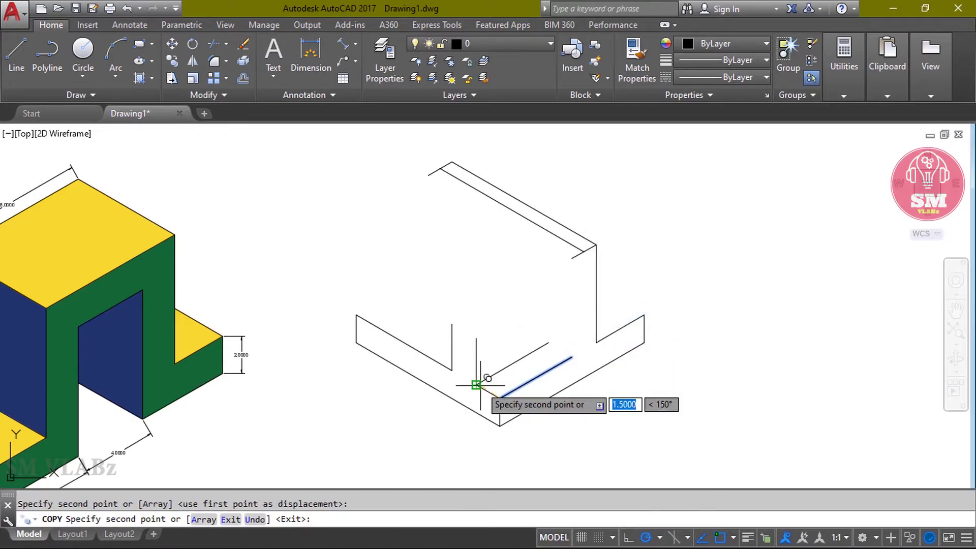
key(Escape)
- Draw a 3.8-unit vertical edge from the lower edge's endpoint, finishing at the upper corner
text(l)
key(Return)
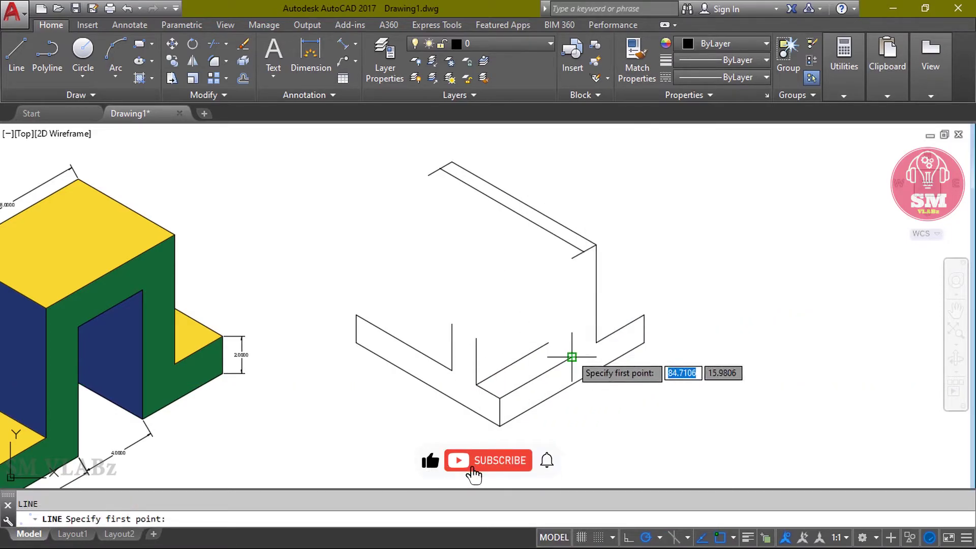
click(572, 357)
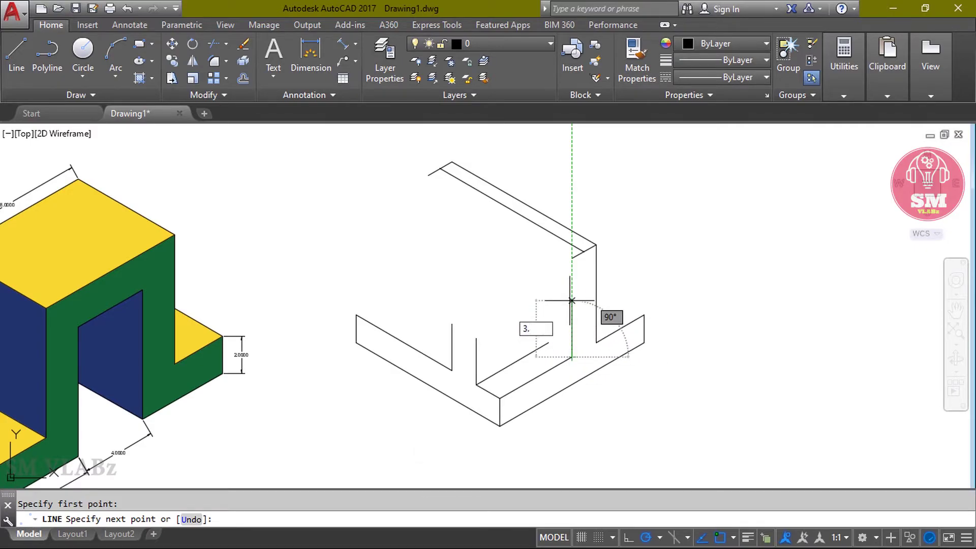
key(Return)
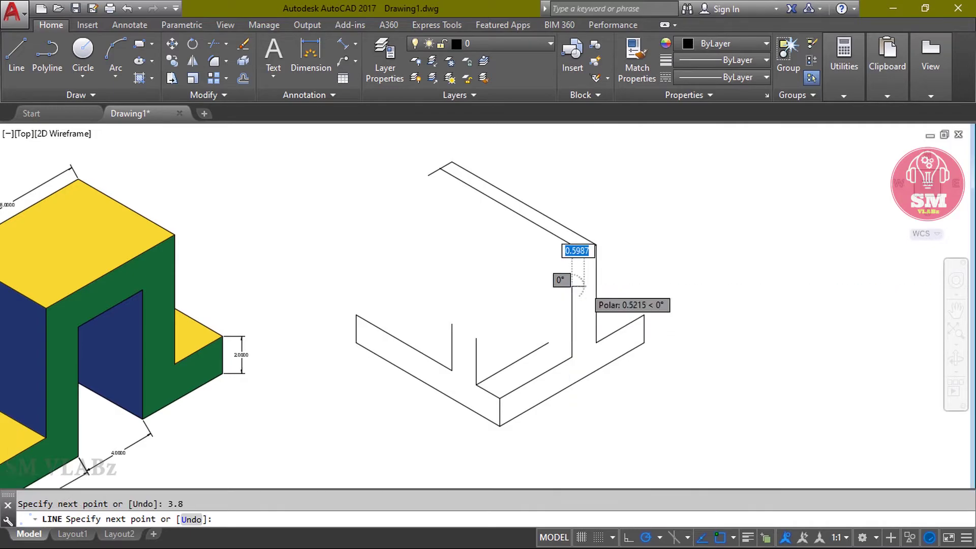
scroll(585, 253, up, 5)
click(579, 147)
key(Return)
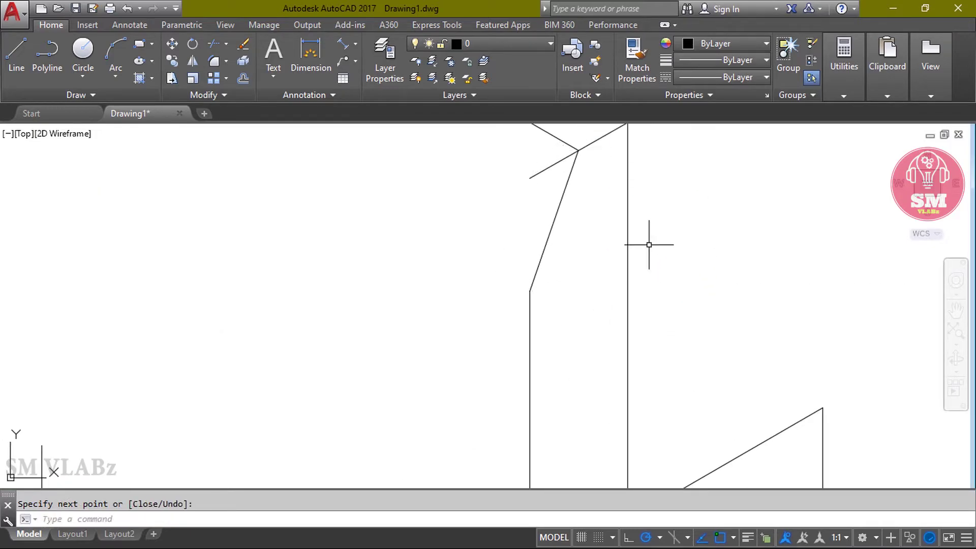
scroll(648, 244, down, 2)
text(TR)
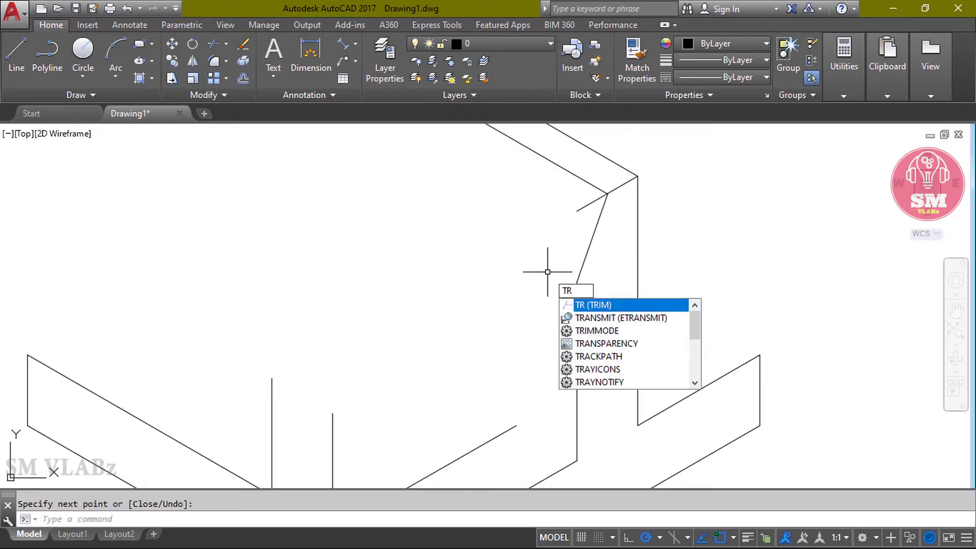
- Trim away the leftover short stub line
key(Return)
key(Return)
click(586, 206)
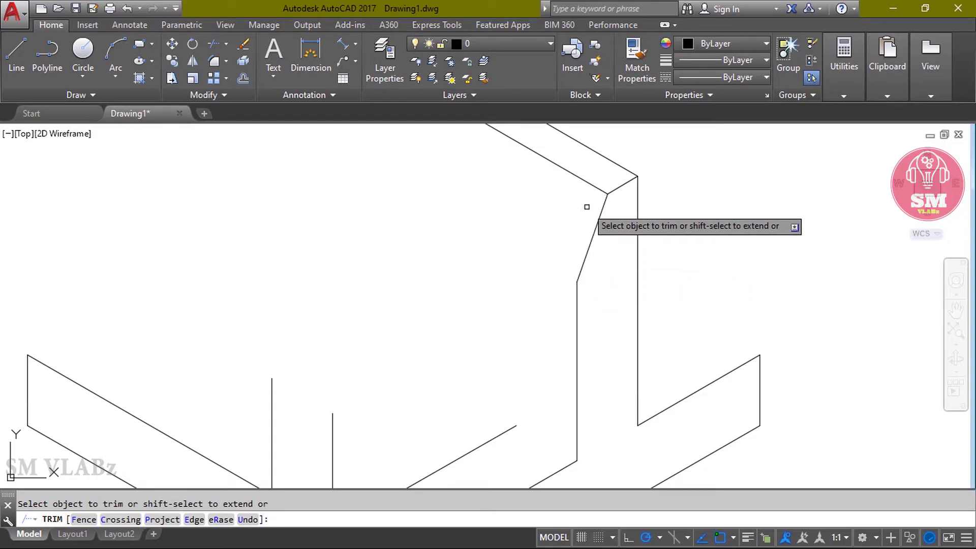
key(Escape)
scroll(610, 218, down, 3)
scroll(617, 257, up, 2)
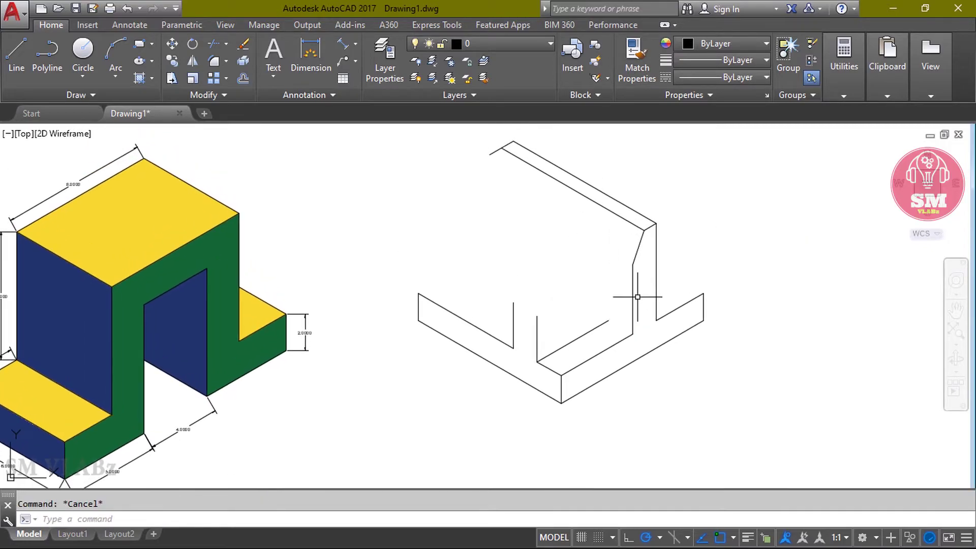
- Copy the vertical edge to the endpoint on its left
click(638, 277)
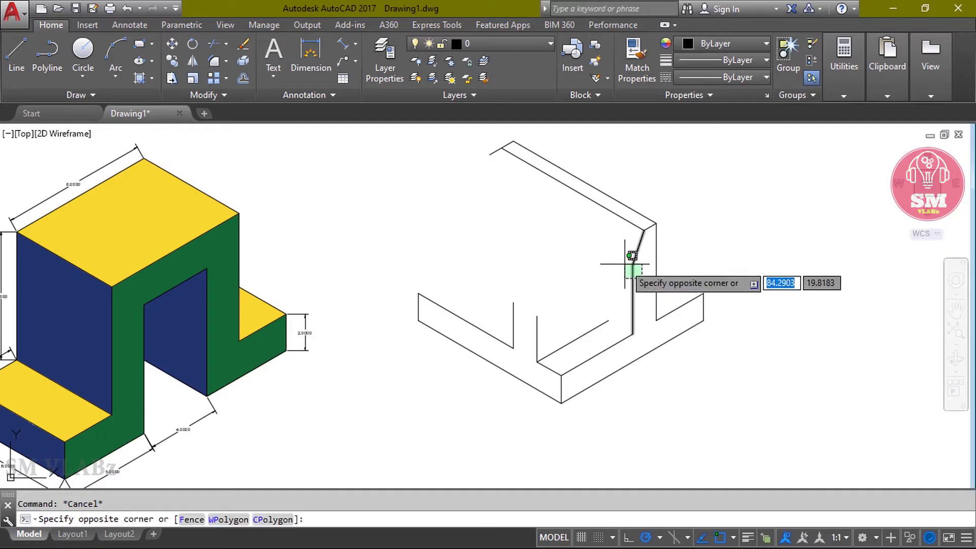
click(618, 257)
right_click(618, 257)
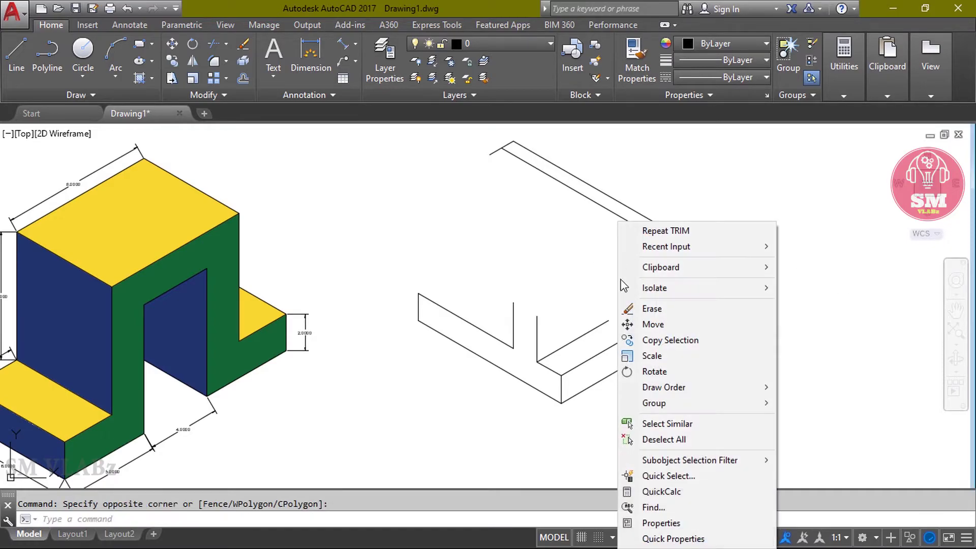
click(660, 340)
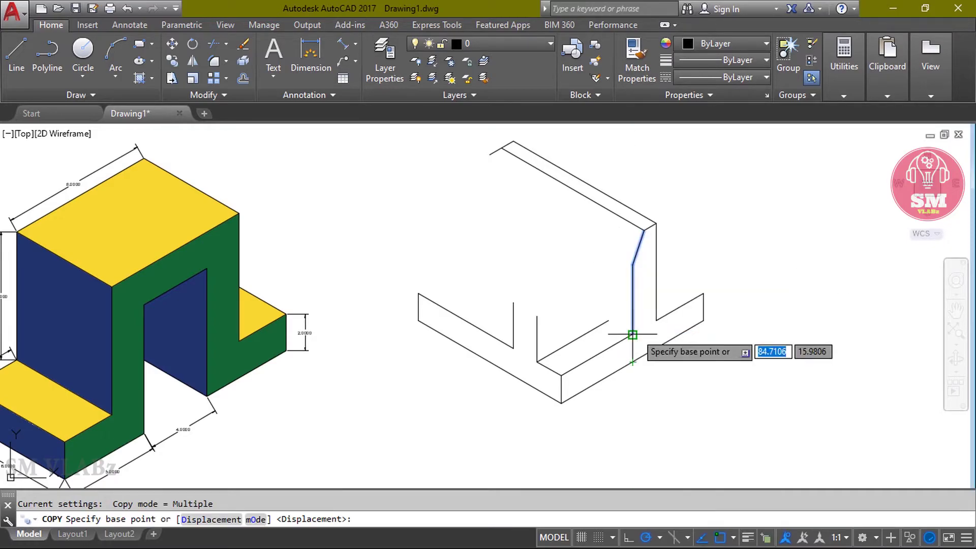
click(632, 334)
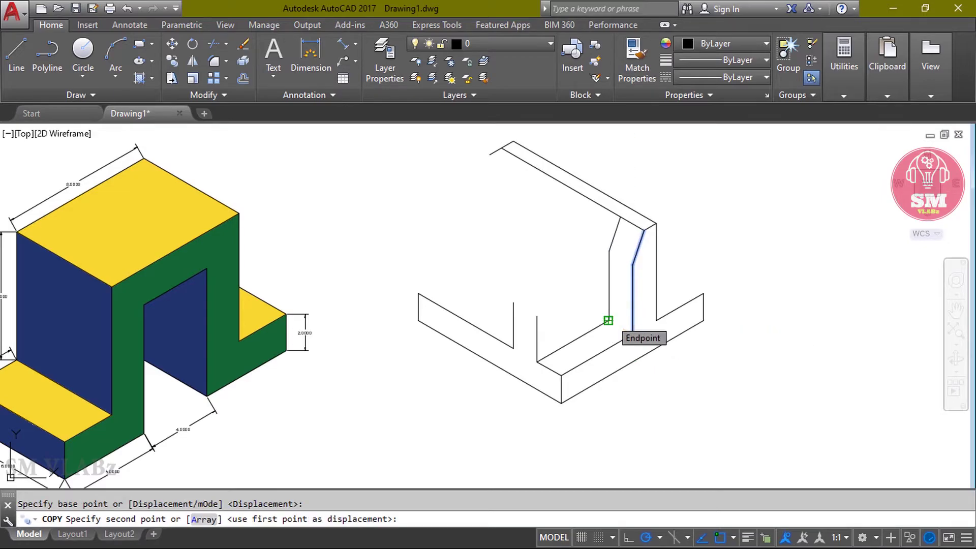
click(608, 320)
key(Return)
- Join the copied edge's top to the slanted corner and draw the rib diagonal to the top edge
click(16, 51)
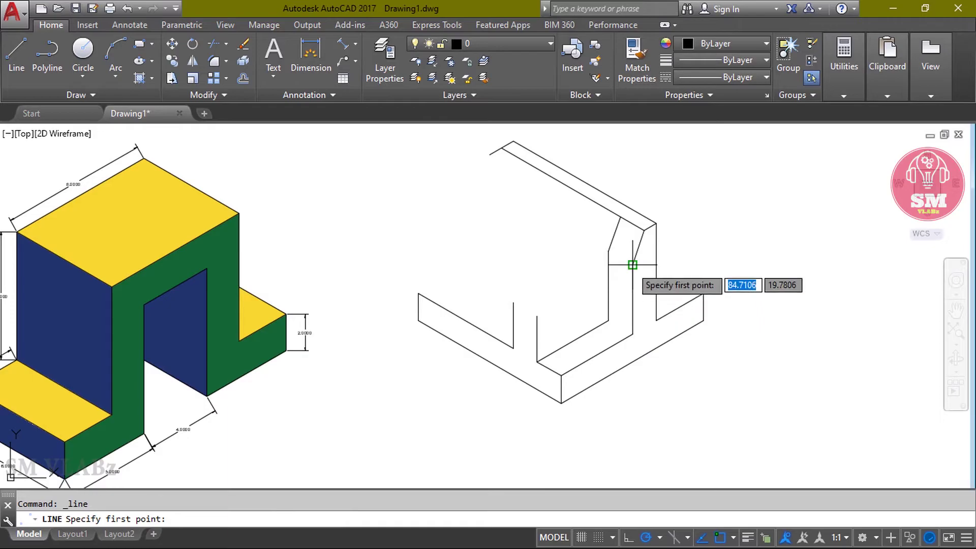
click(608, 251)
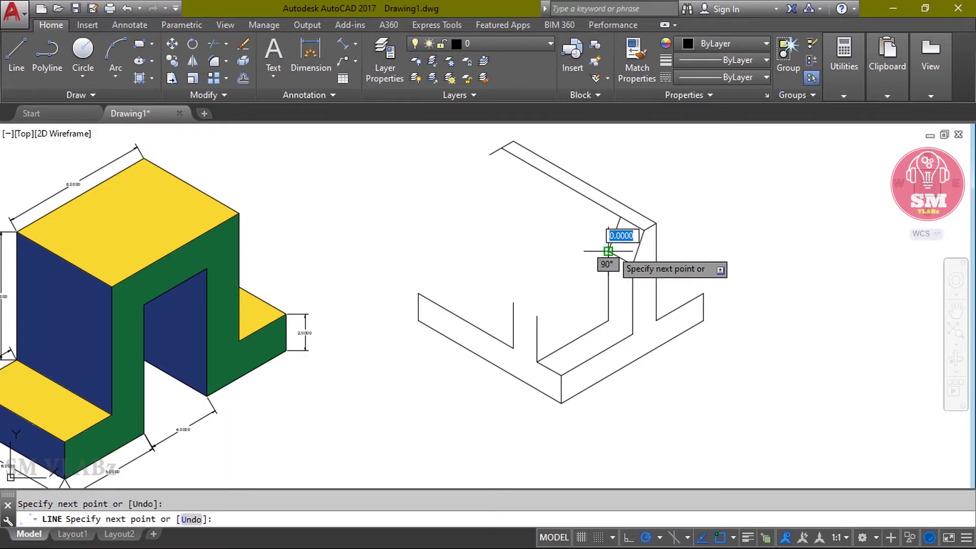
click(633, 264)
key(Return)
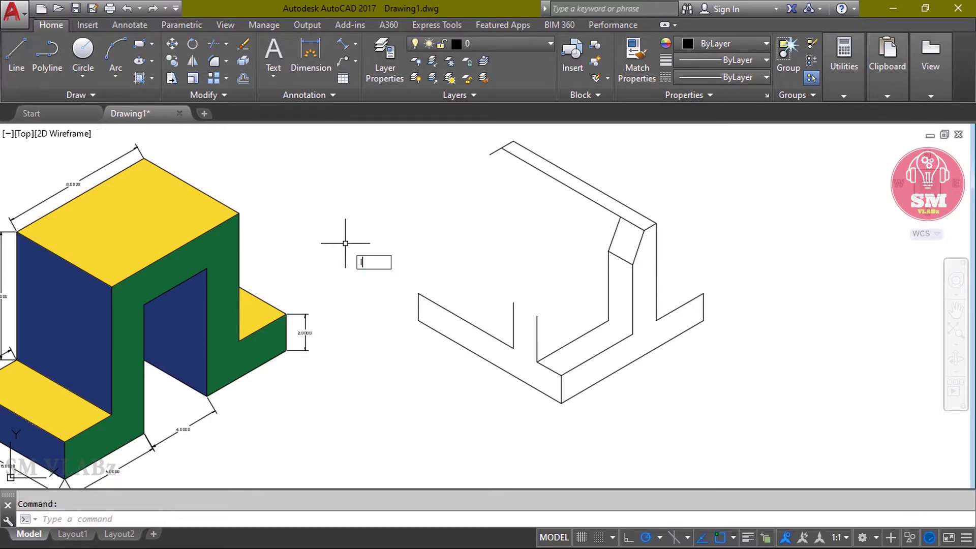
text(L)
key(Return)
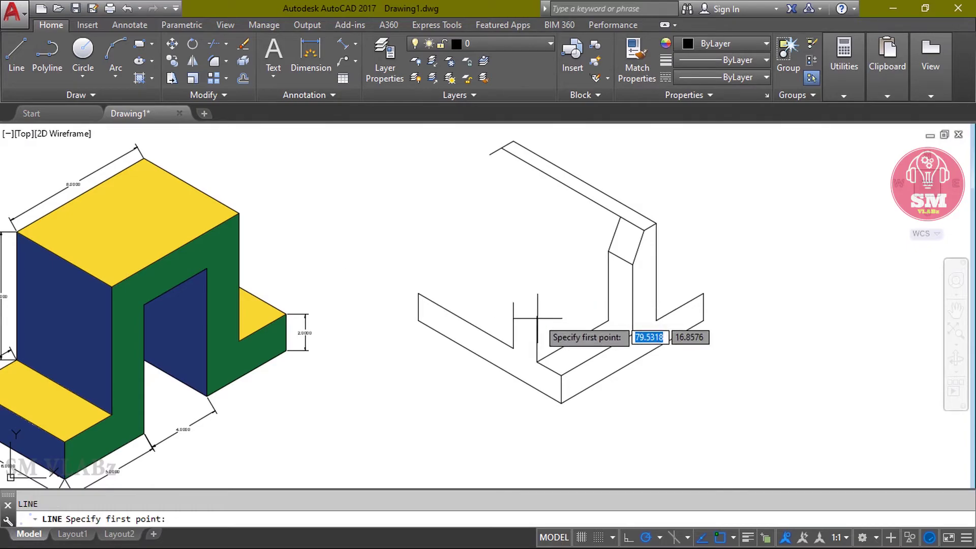
click(537, 316)
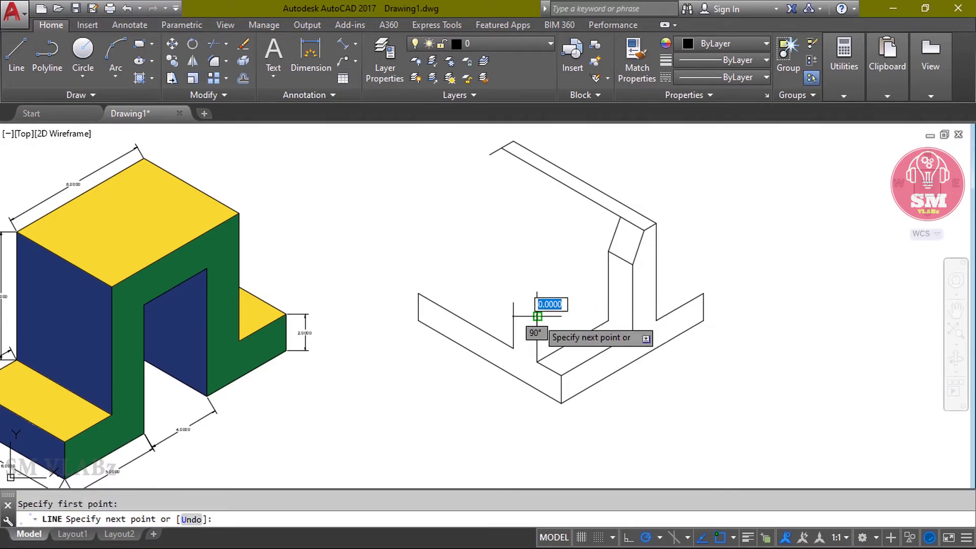
click(620, 218)
key(Return)
- Copy the diagonal 1.5 units at 150° as a parallel edge
click(575, 291)
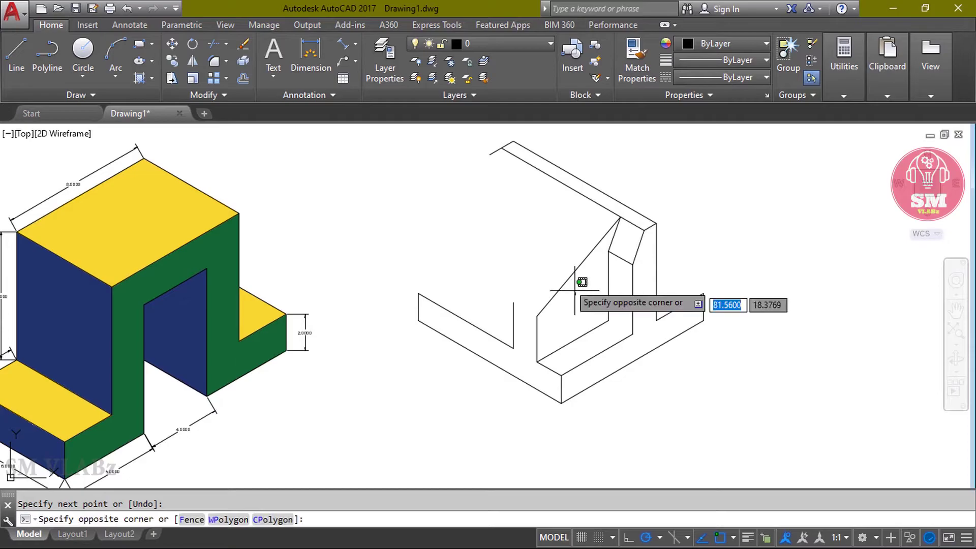
click(554, 263)
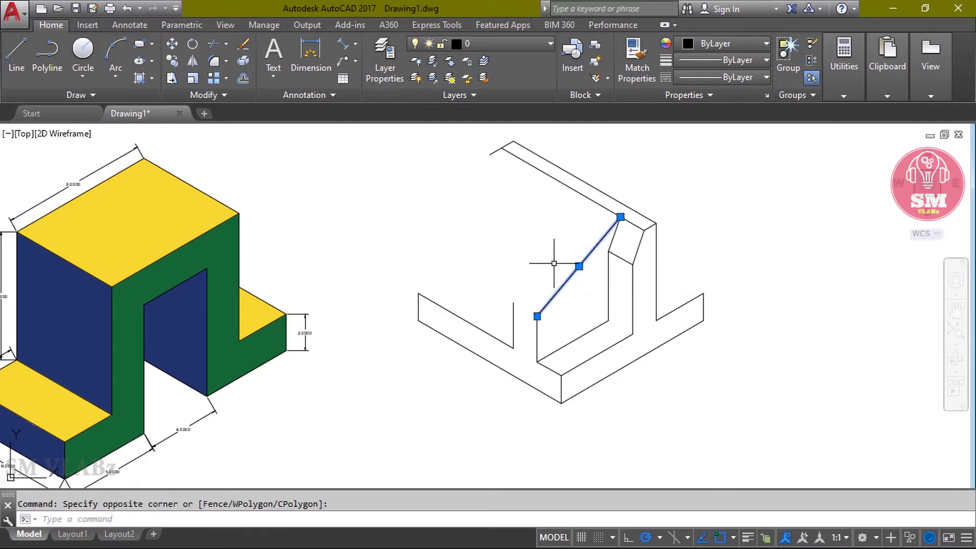
text(co)
key(Return)
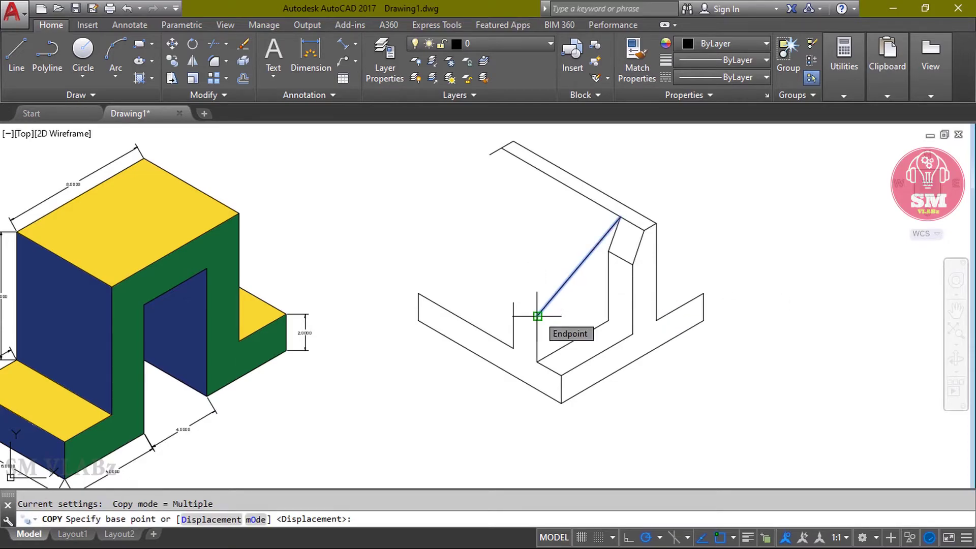
click(537, 316)
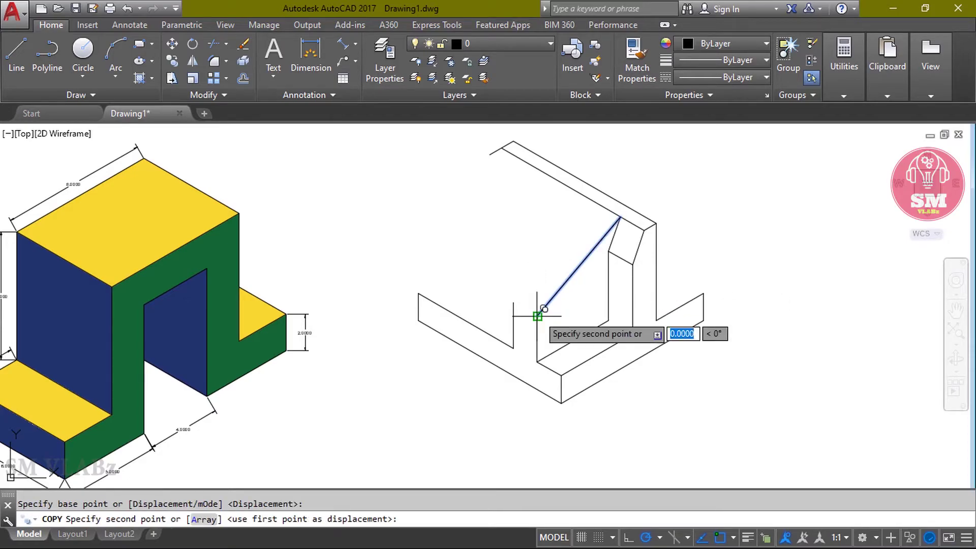
click(514, 303)
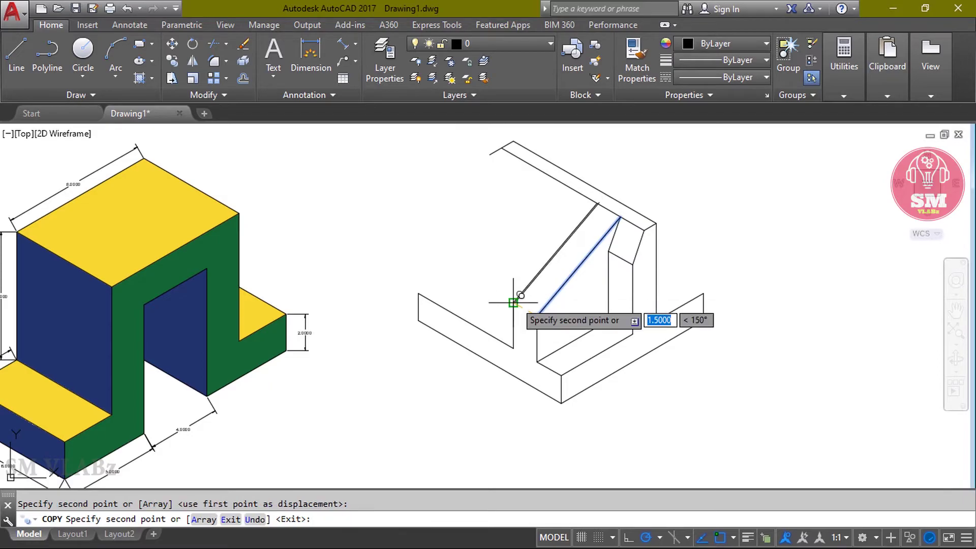
key(Return)
- Draw short edges joining the two diagonals' lower ends and the bottom corner to the vertical edge's foot
text(l)
key(Return)
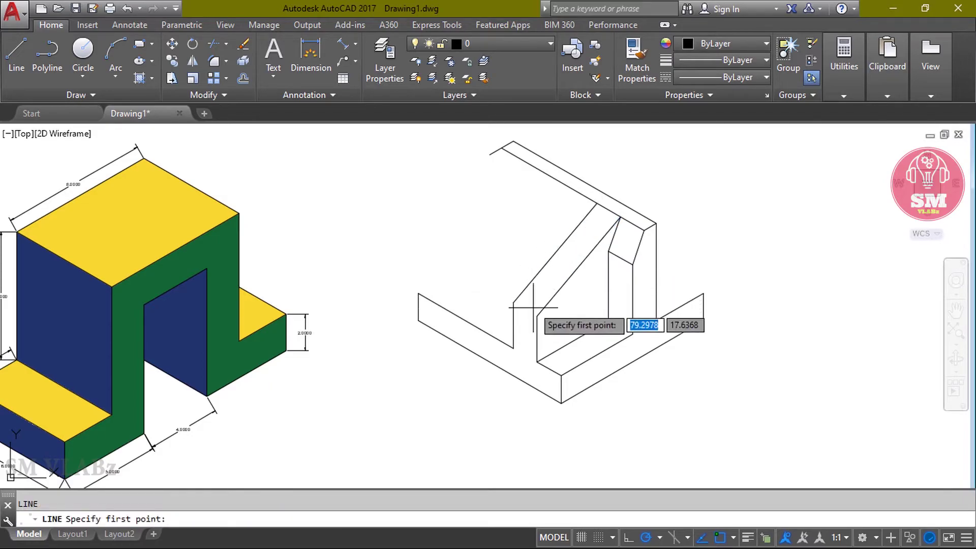
click(538, 317)
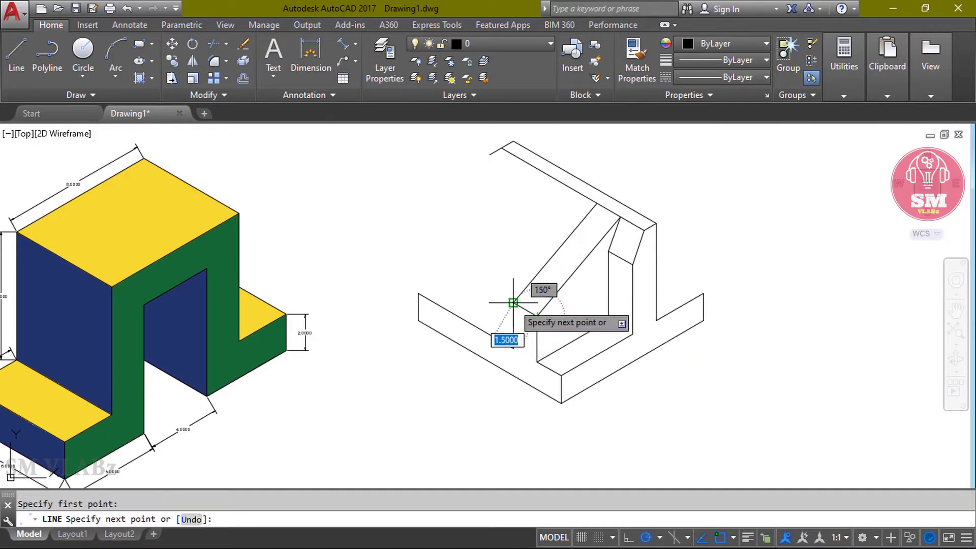
click(513, 303)
key(Return)
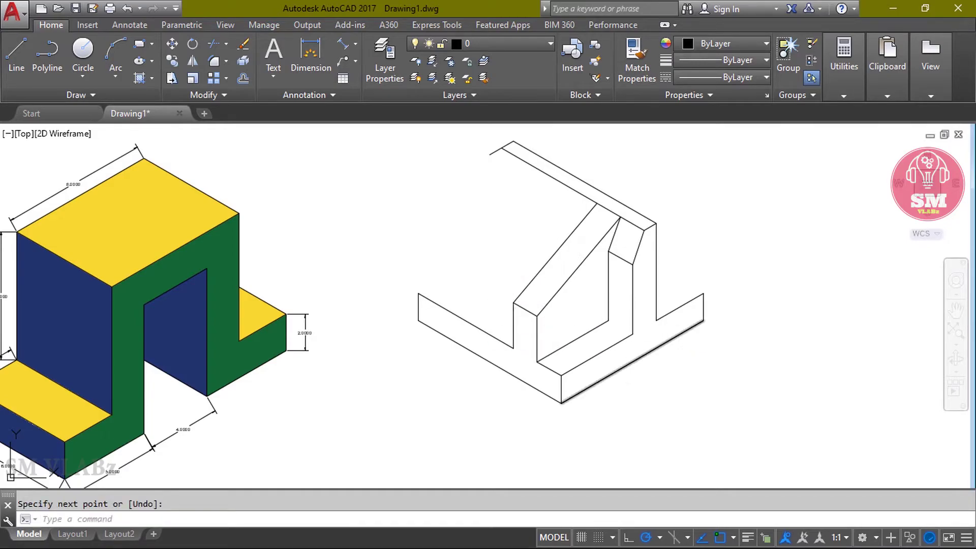
key(Return)
click(633, 334)
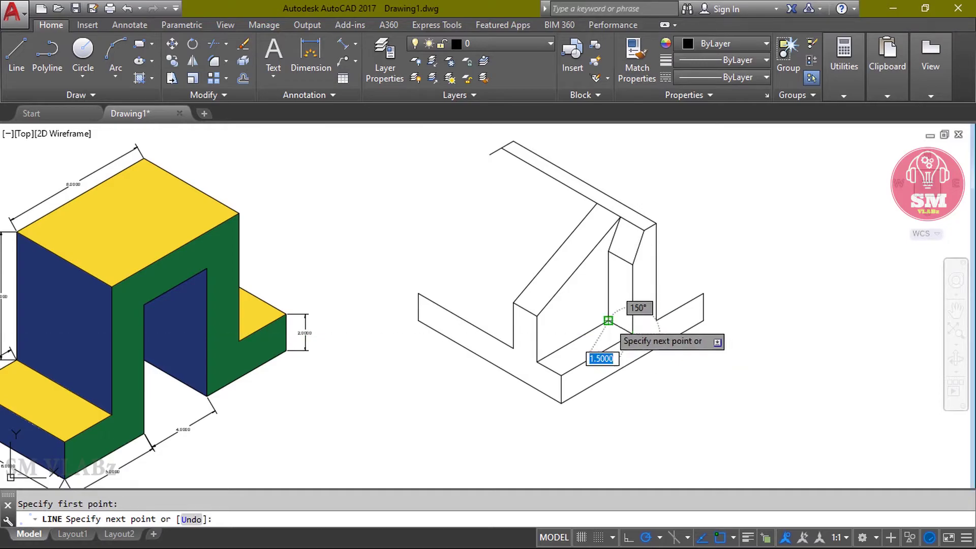
click(609, 320)
key(Return)
text(t)
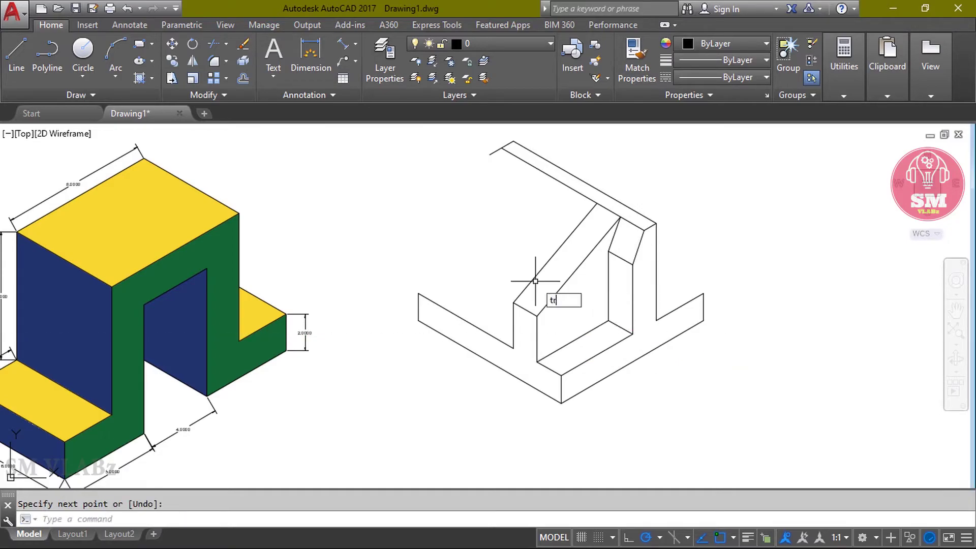
text(r)
key(Return)
key(Return)
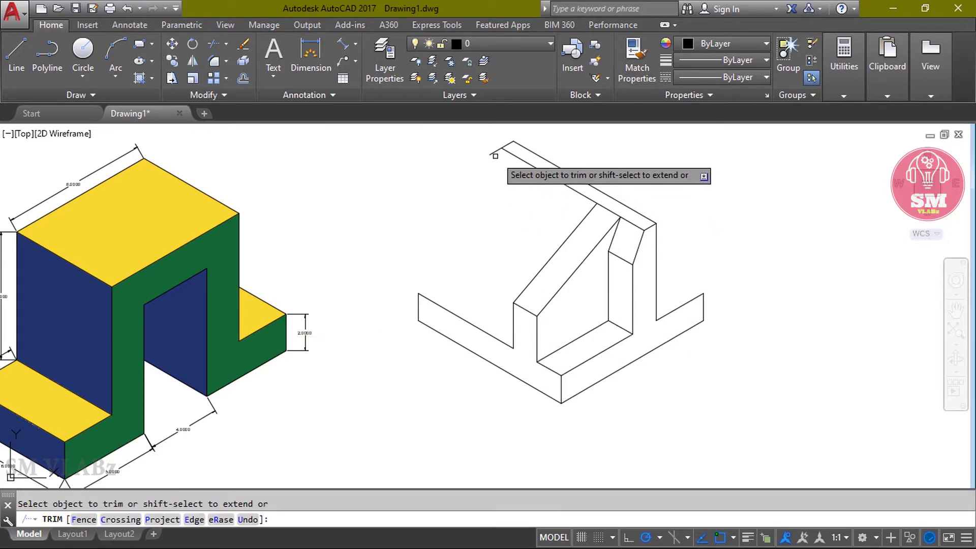
- Trim the stub left of the top corner and copy the inner-face edges to the back-wall endpoint
click(492, 151)
key(Escape)
click(573, 337)
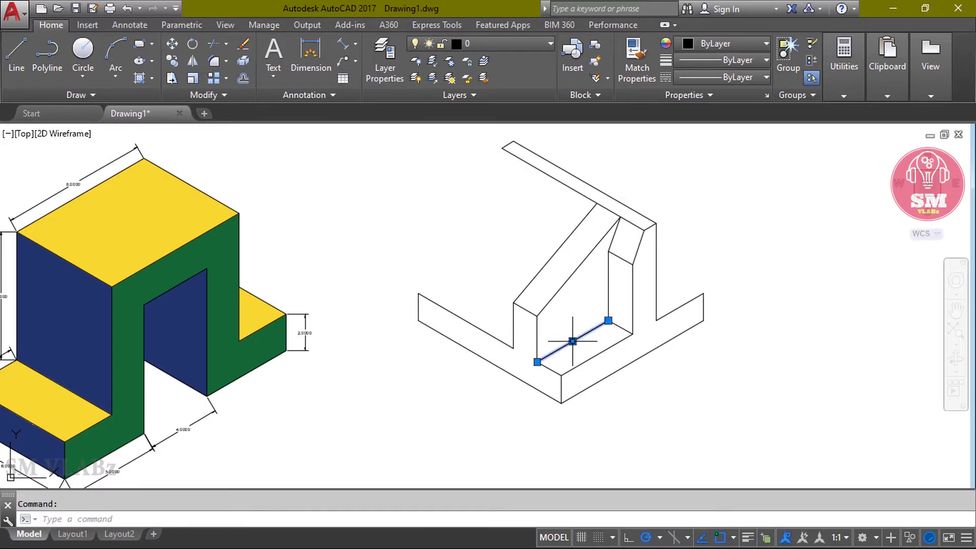
click(608, 291)
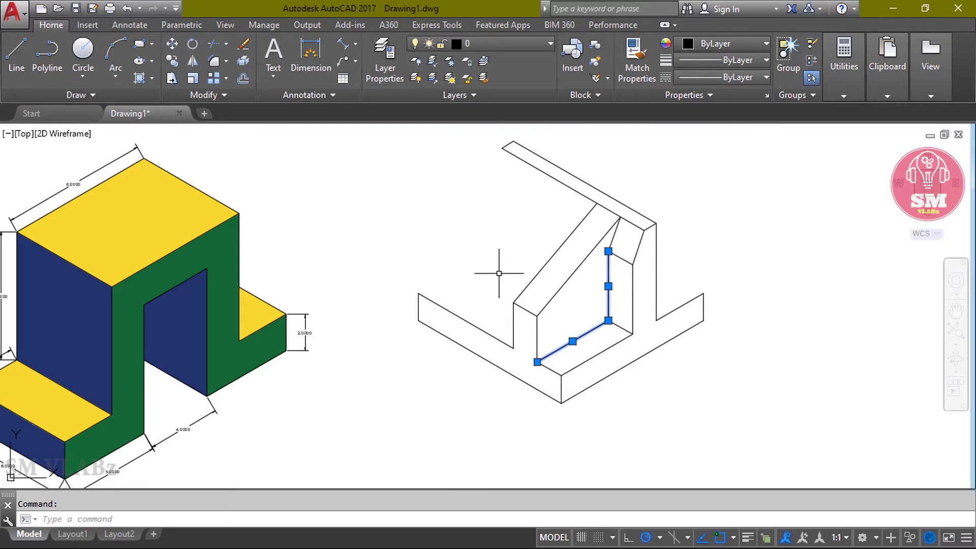
right_click(580, 346)
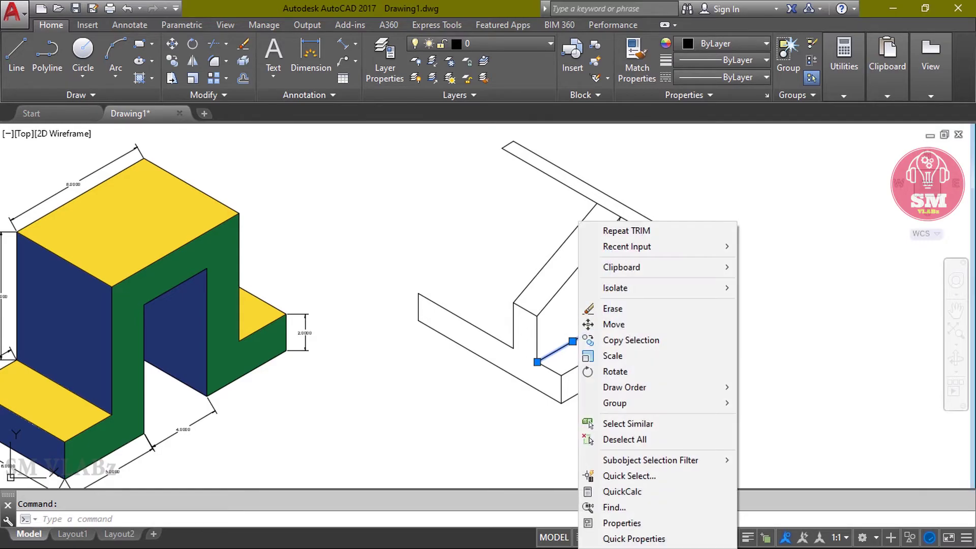
click(590, 340)
click(537, 362)
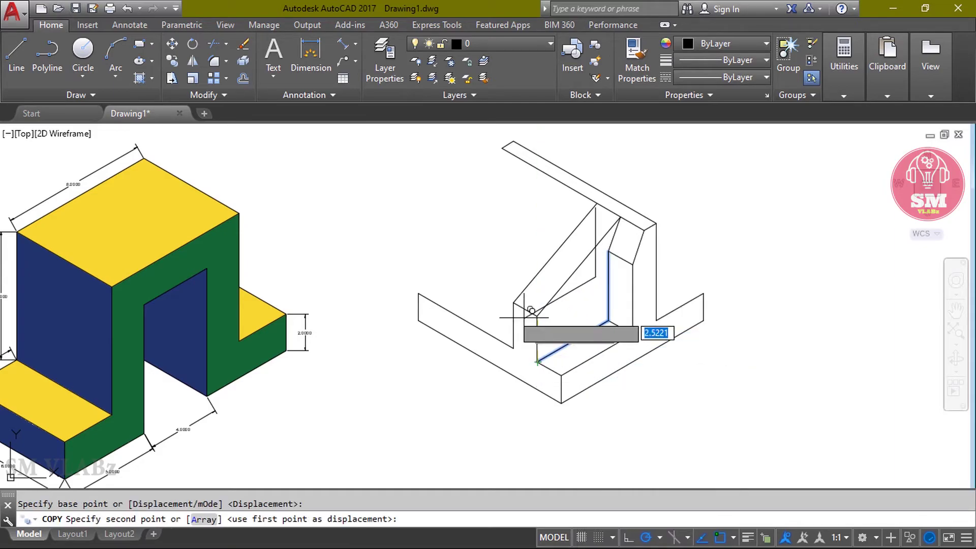
click(418, 293)
key(Return)
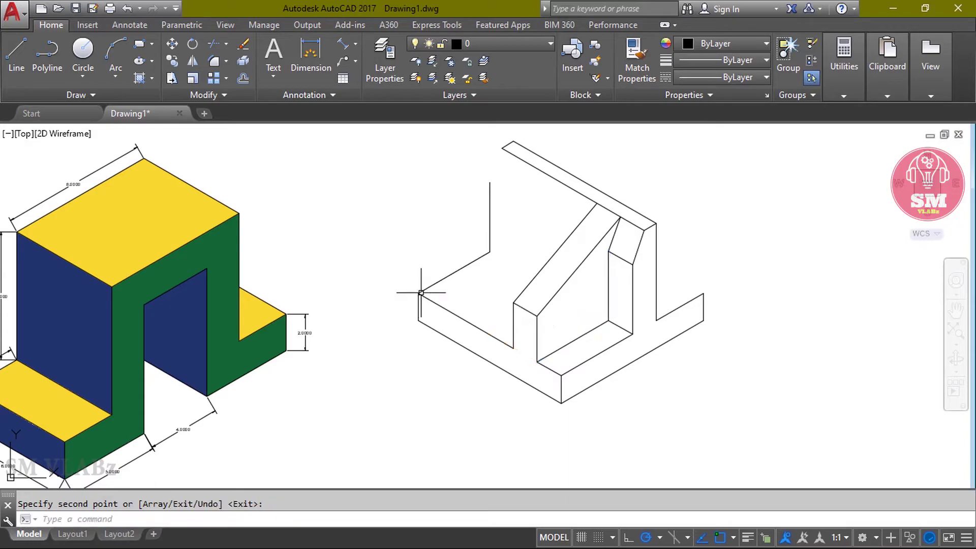
- Draw the back-wall edge up to its top corner and close the missing corner edge
text(LINE Specify first point:)
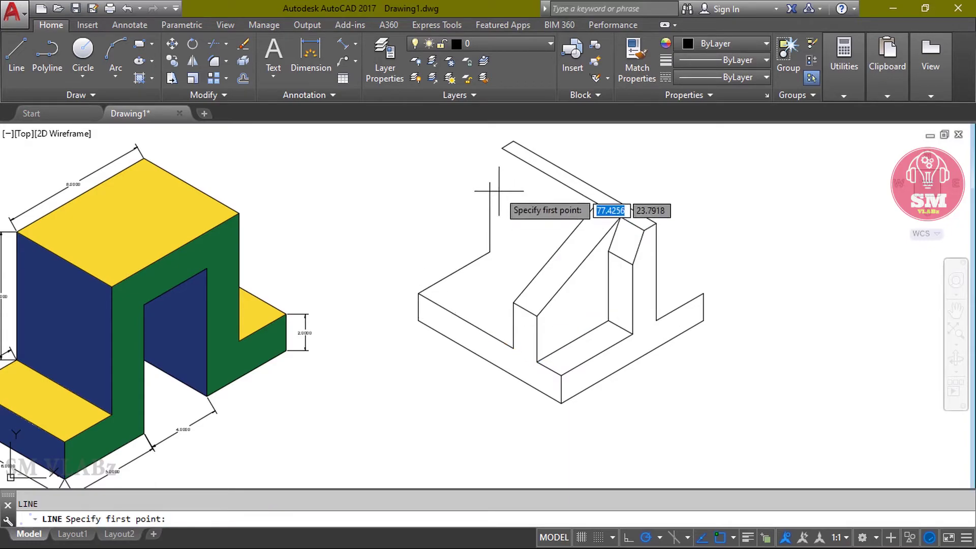
click(489, 181)
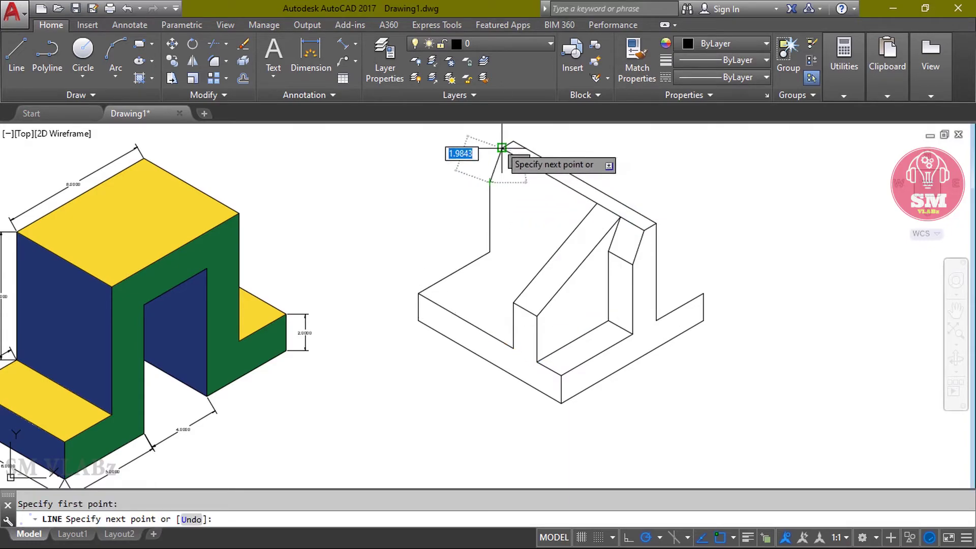
click(502, 148)
key(Return)
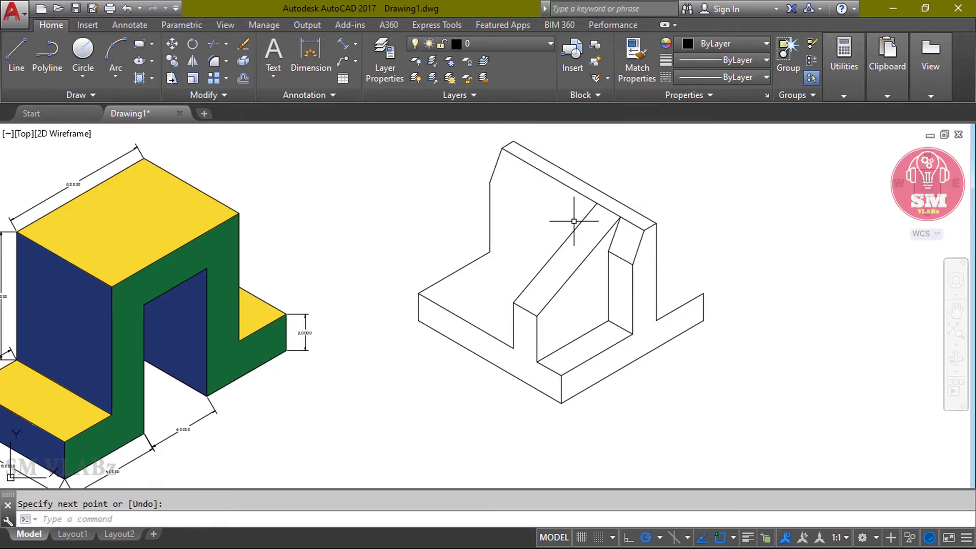
click(613, 259)
text(ex)
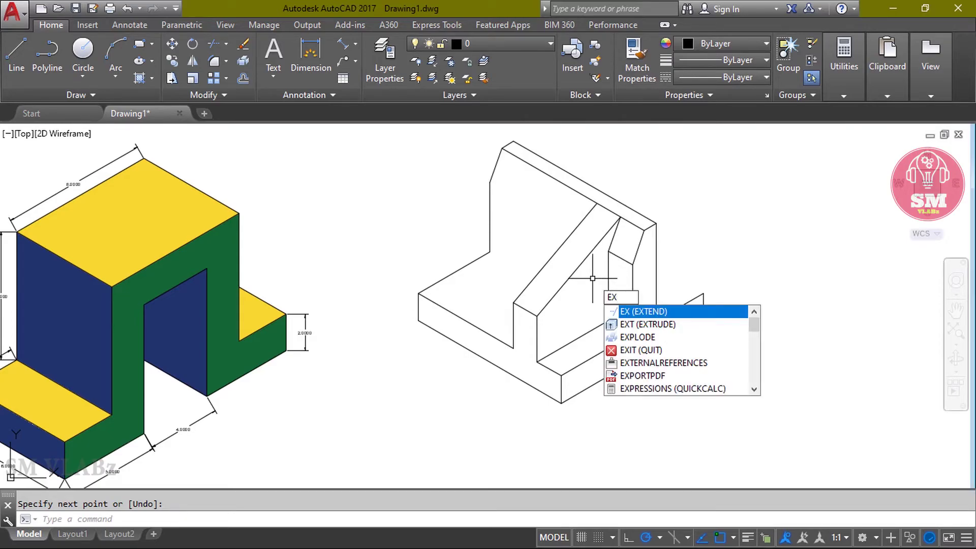
- Extend the short back-face line and the bottom edges to their boundaries
key(Return)
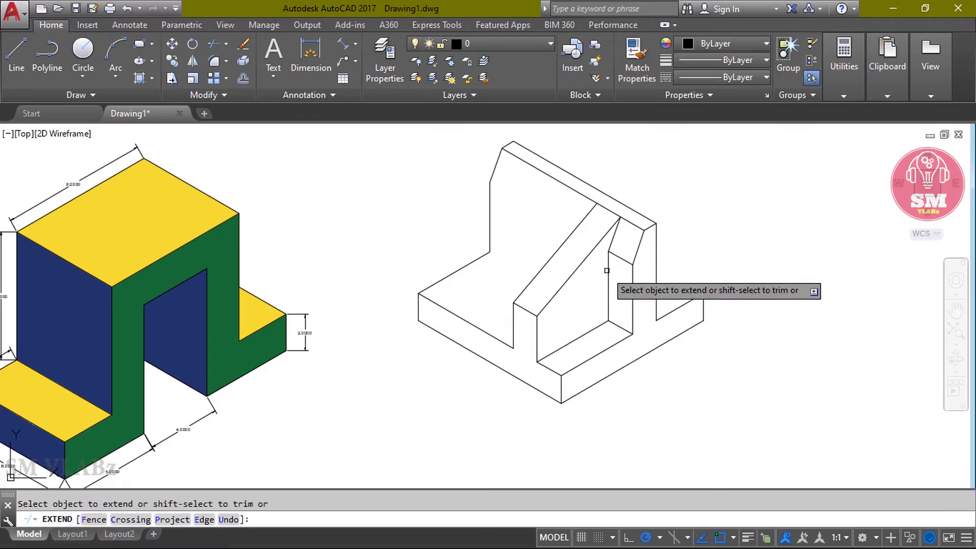
click(596, 245)
click(605, 323)
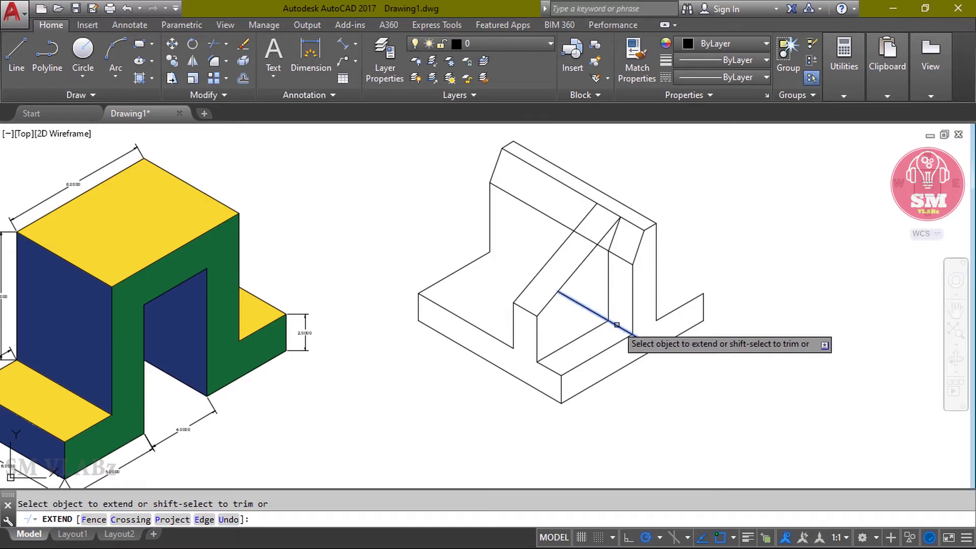
click(522, 269)
key(Escape)
text(tr)
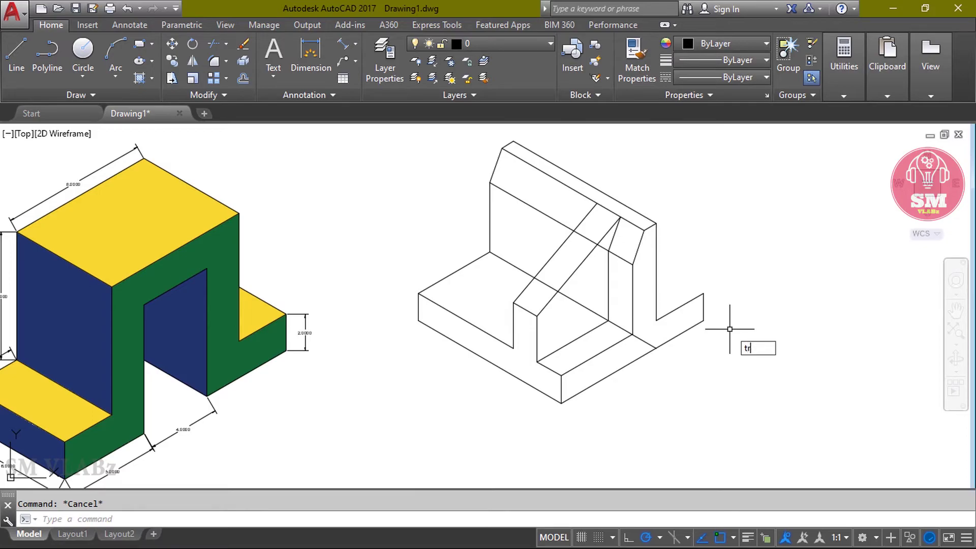
- Trim the back-wall edge crossing the rib, the step-top segment, the extra base edge and lower vertical part
key(Return)
key(Return)
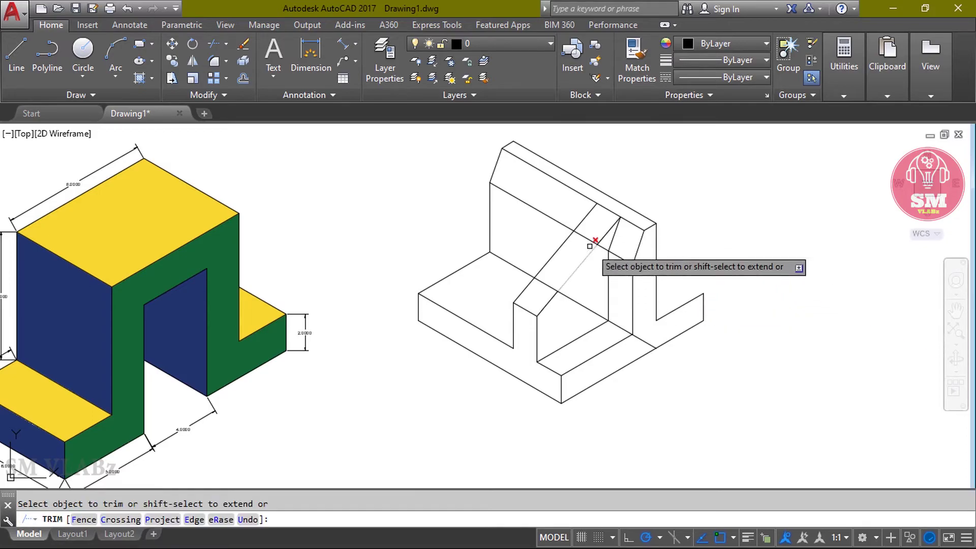
click(582, 236)
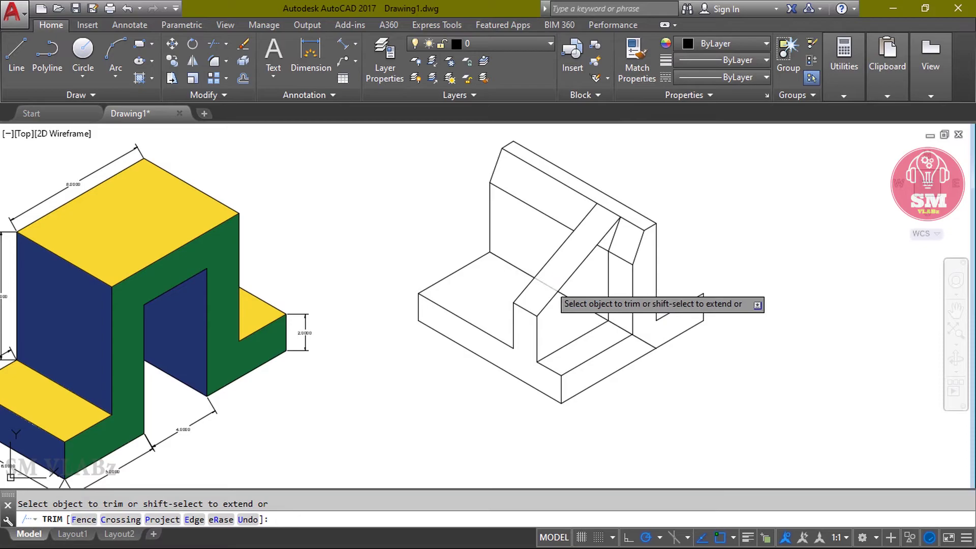
click(599, 246)
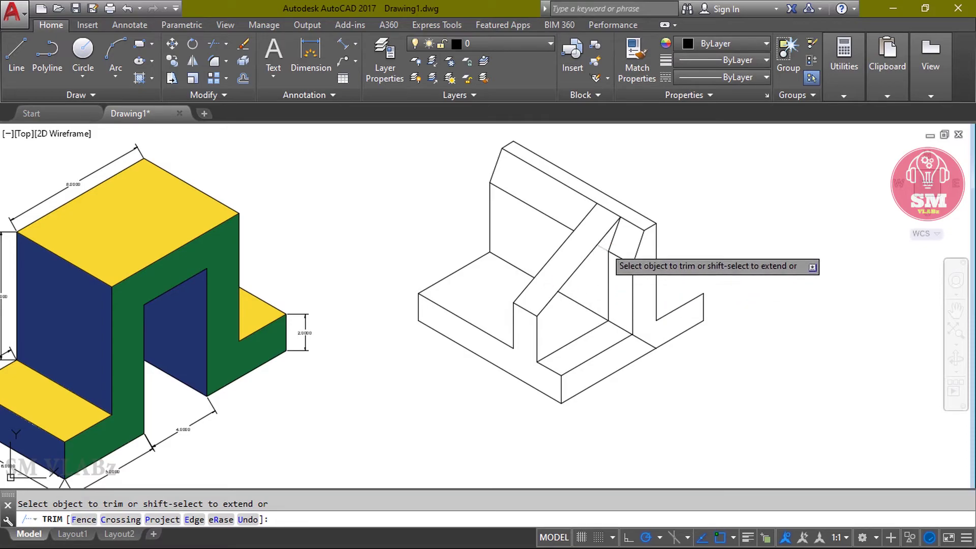
click(586, 305)
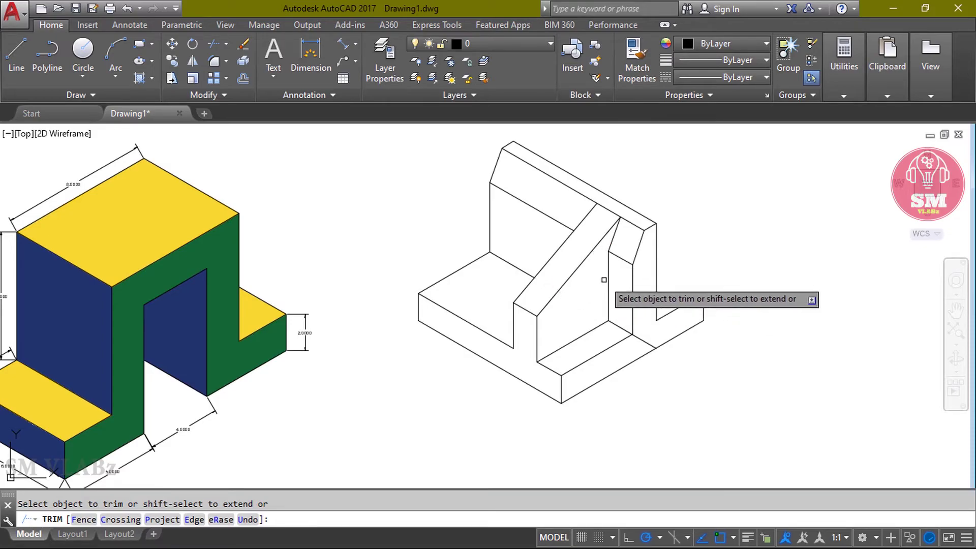
click(655, 337)
key(Escape)
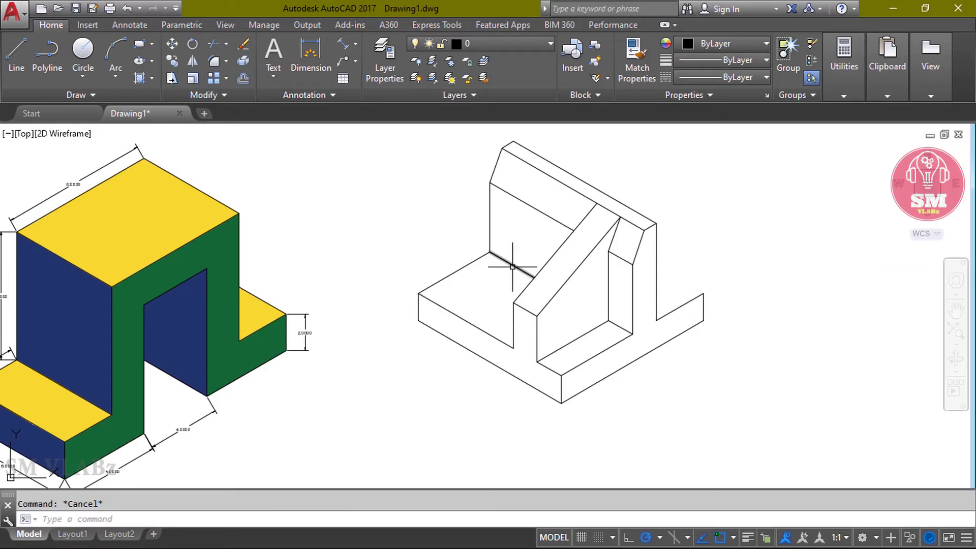
- Copy the base edge to the base's right corner
right_click(419, 219)
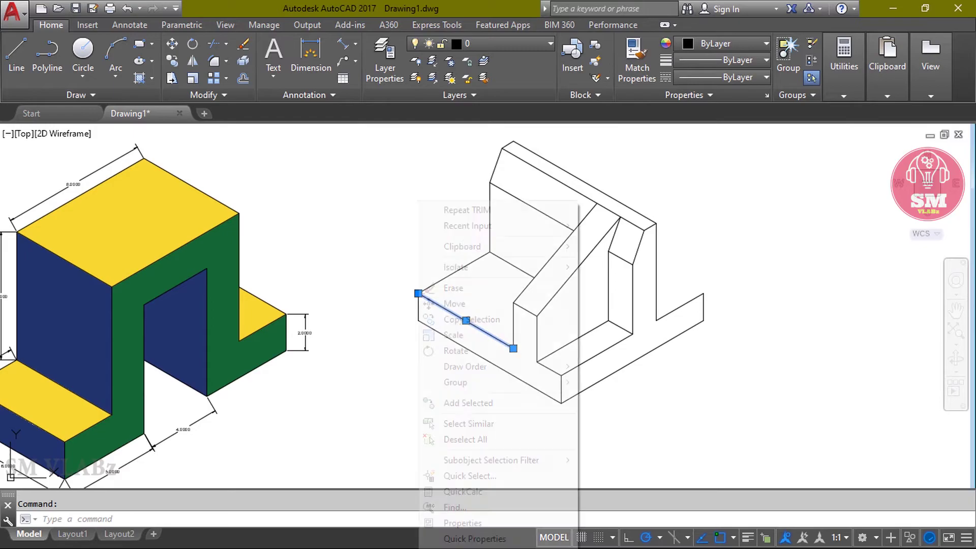
click(441, 319)
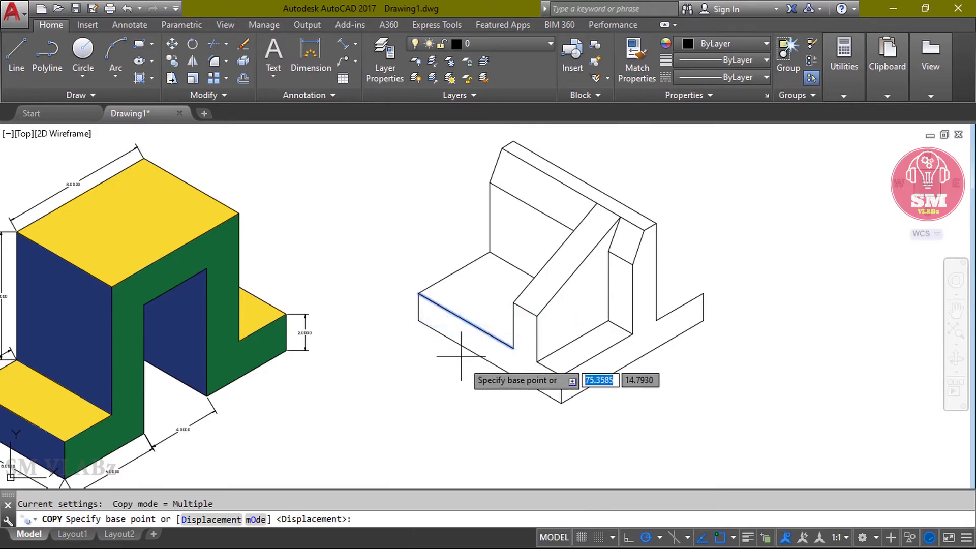
click(513, 349)
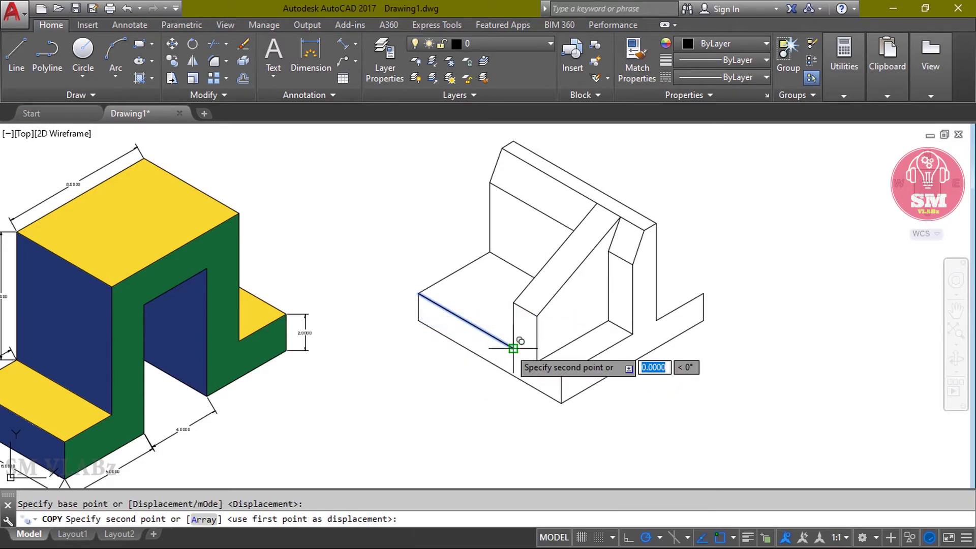
click(705, 292)
key(Escape)
text(TR)
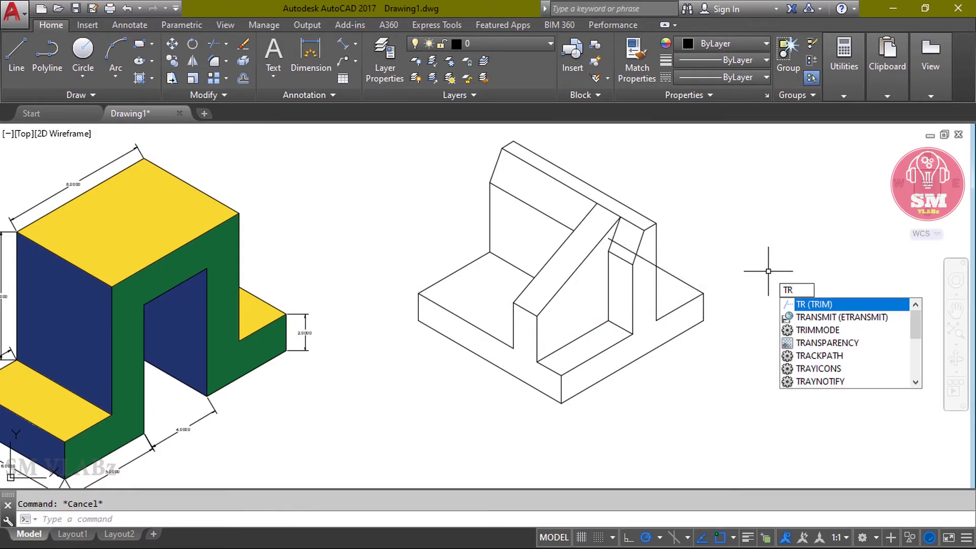
- Trim the leftover segment beside the rib top and delete the remaining stray line
key(Return)
key(Return)
scroll(607, 240, up, 2)
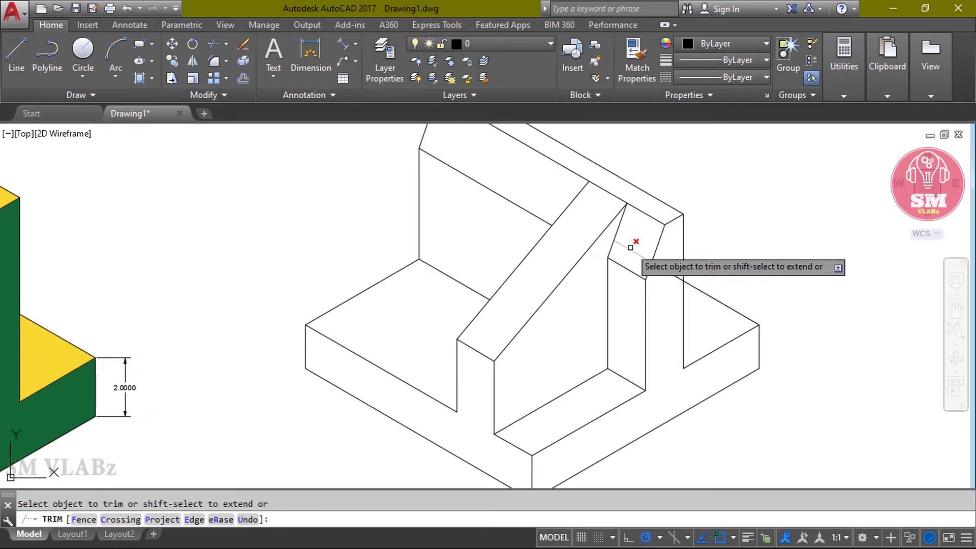
click(630, 247)
scroll(690, 253, down, 3)
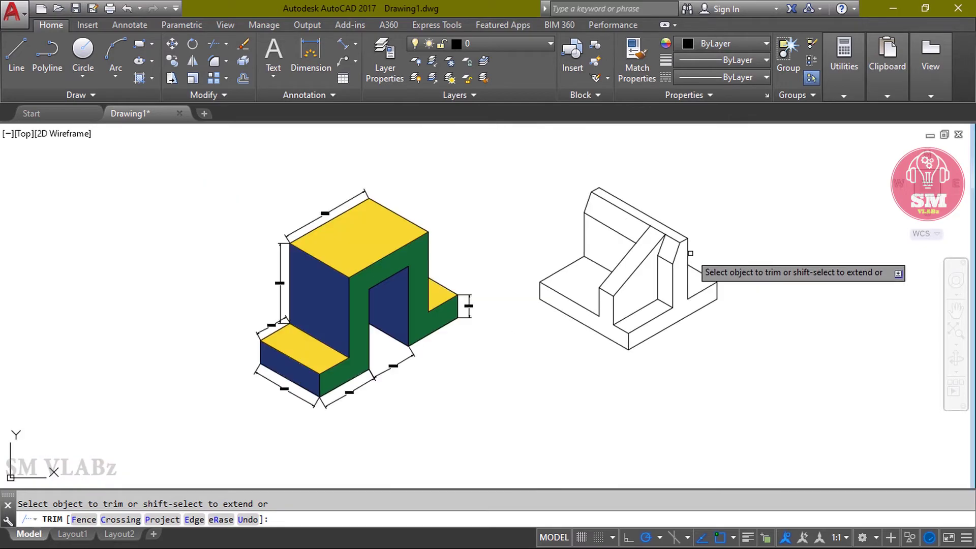
key(Delete)
scroll(712, 331, up, 2)
scroll(719, 318, up, 2)
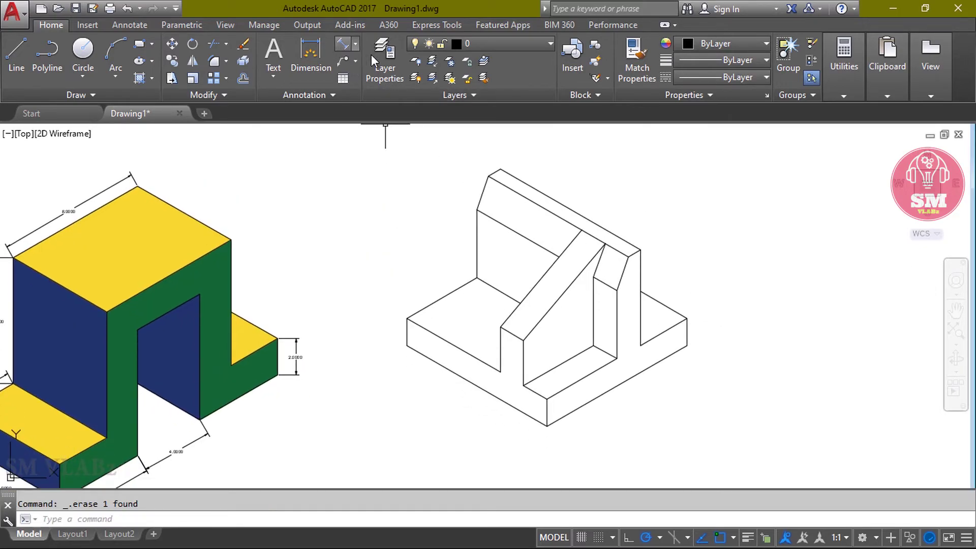
- Add an aligned 9.0000 dimension along the right object's front base edge
click(357, 46)
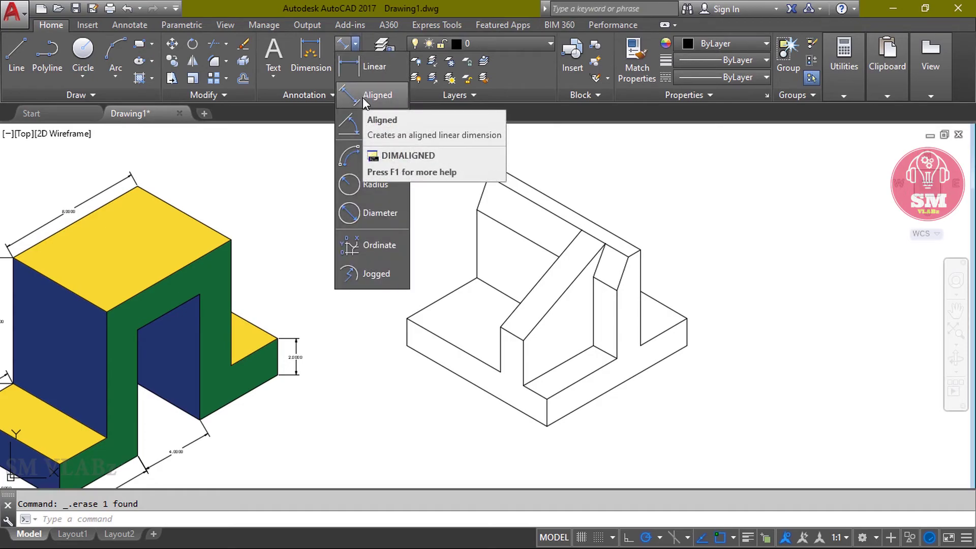
key(Escape)
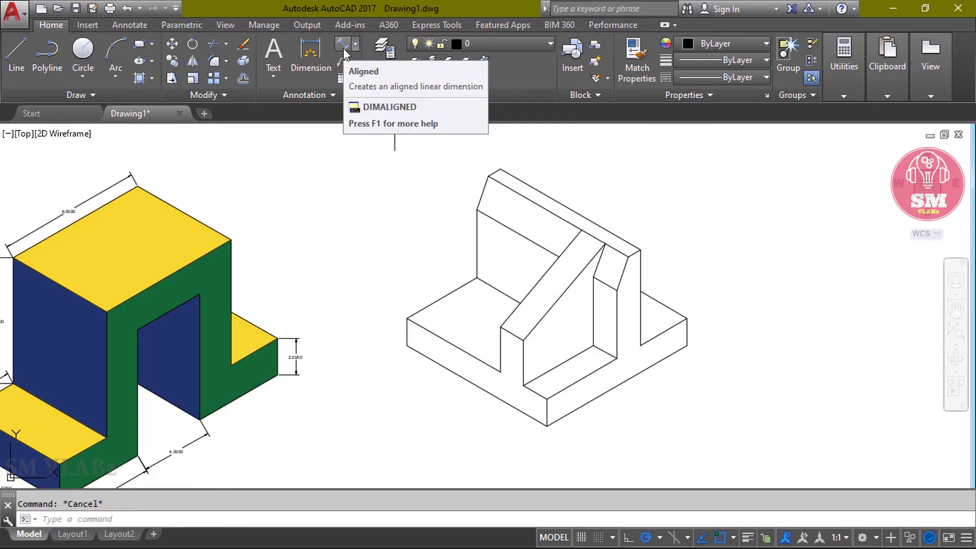
click(343, 48)
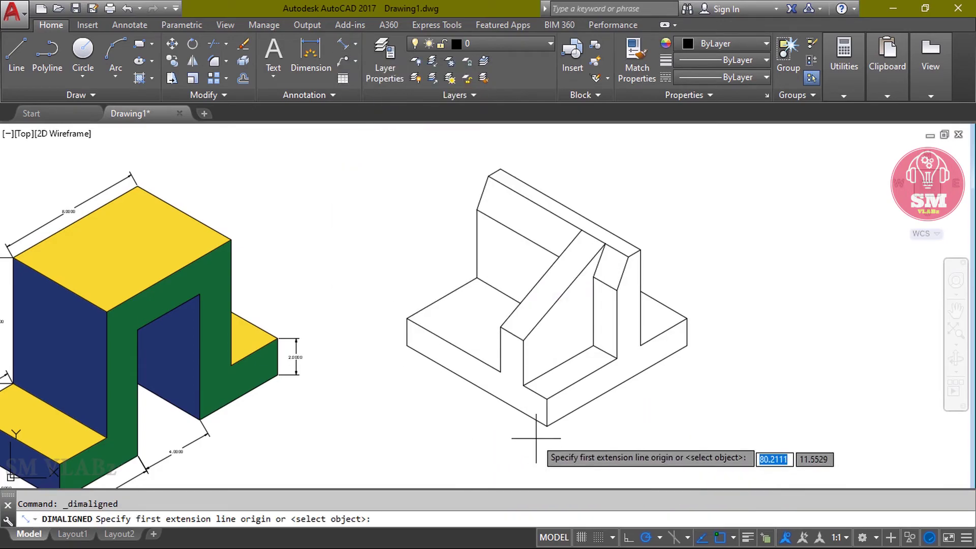
click(547, 427)
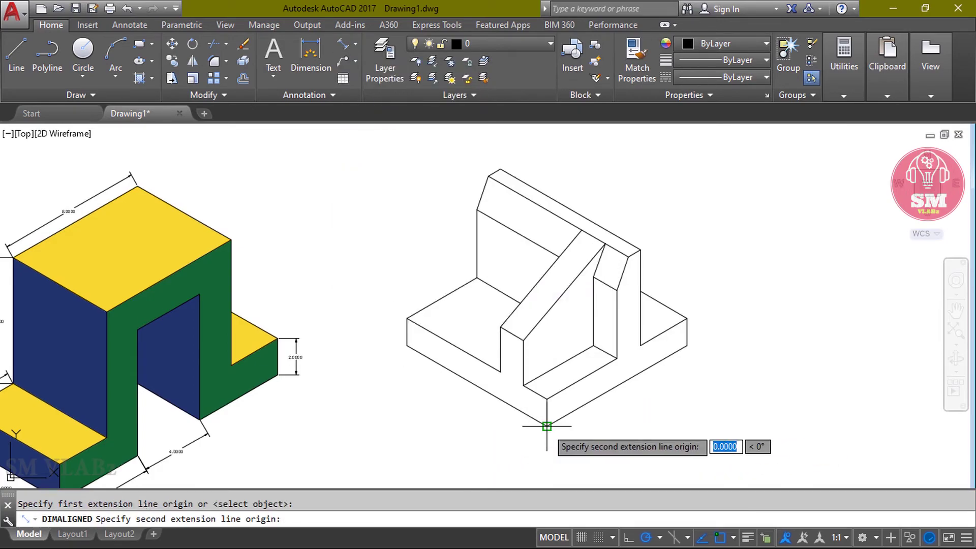
click(407, 344)
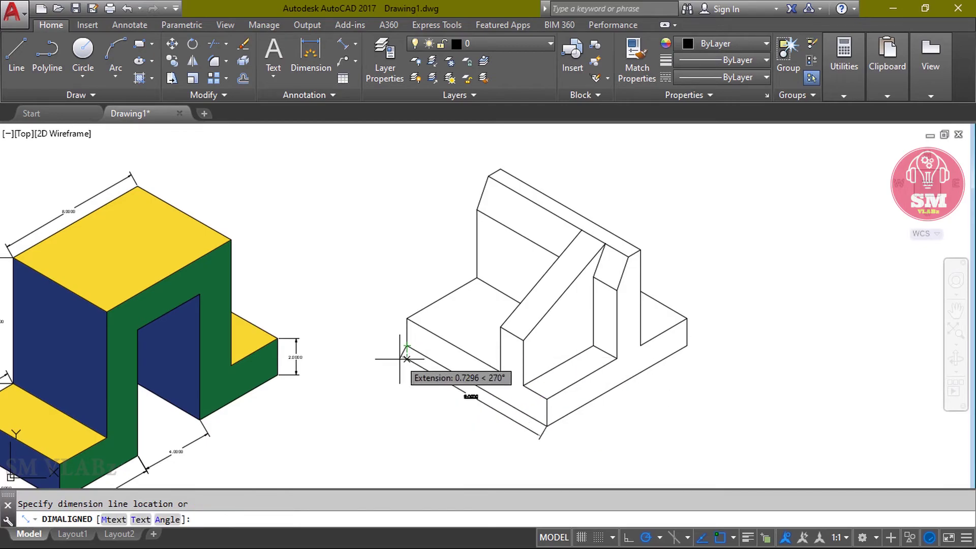
click(407, 360)
- Dimension the right base edge with a second aligned 9.0000 dimension
scroll(465, 387, up, 2)
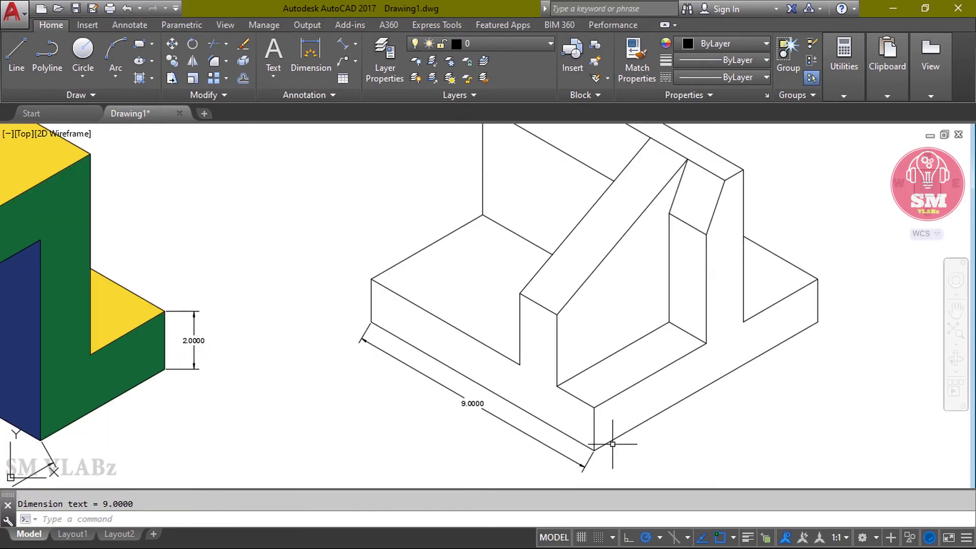
key(Return)
click(594, 450)
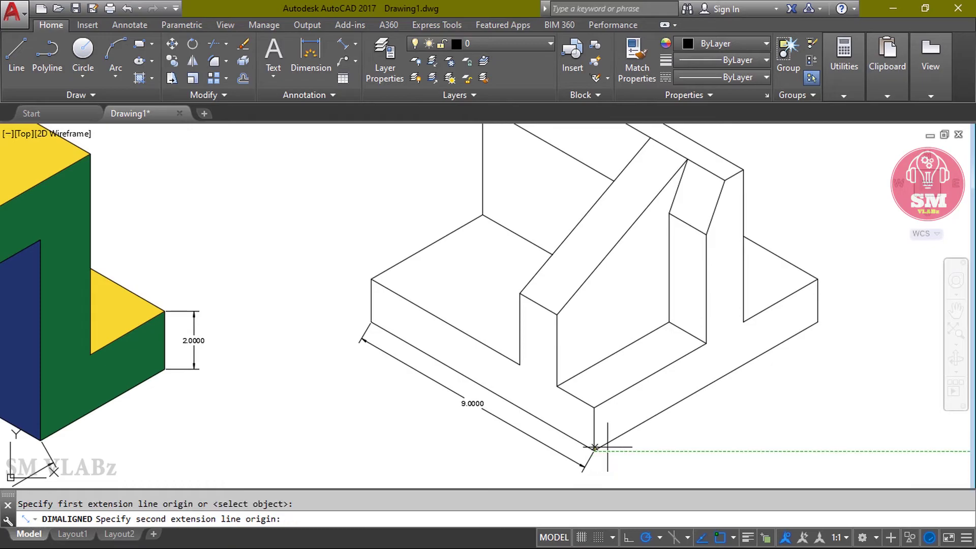
click(817, 323)
click(768, 375)
- Dimension both end heights of the object at 1.5000
middle_drag(730, 380, 681, 378)
key(Return)
click(769, 320)
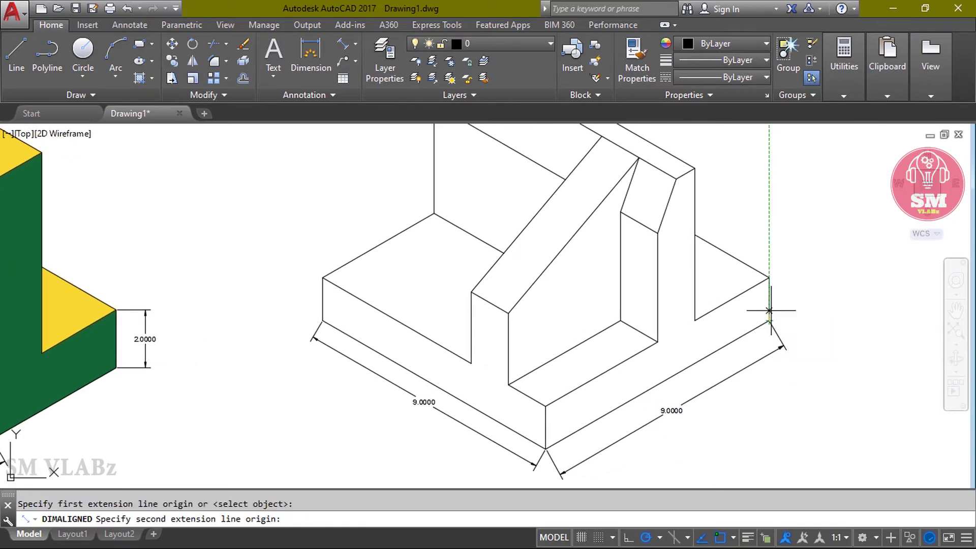
click(768, 278)
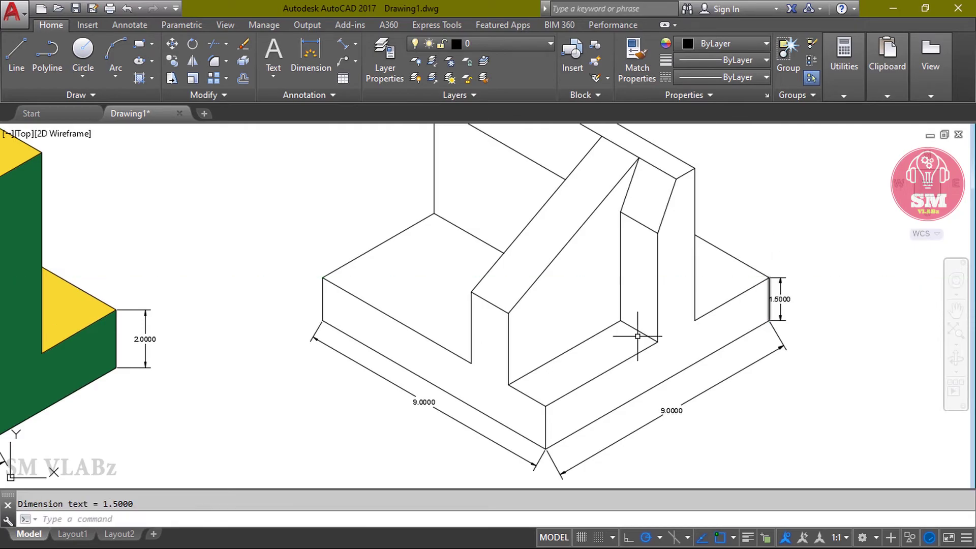
key(Return)
click(322, 320)
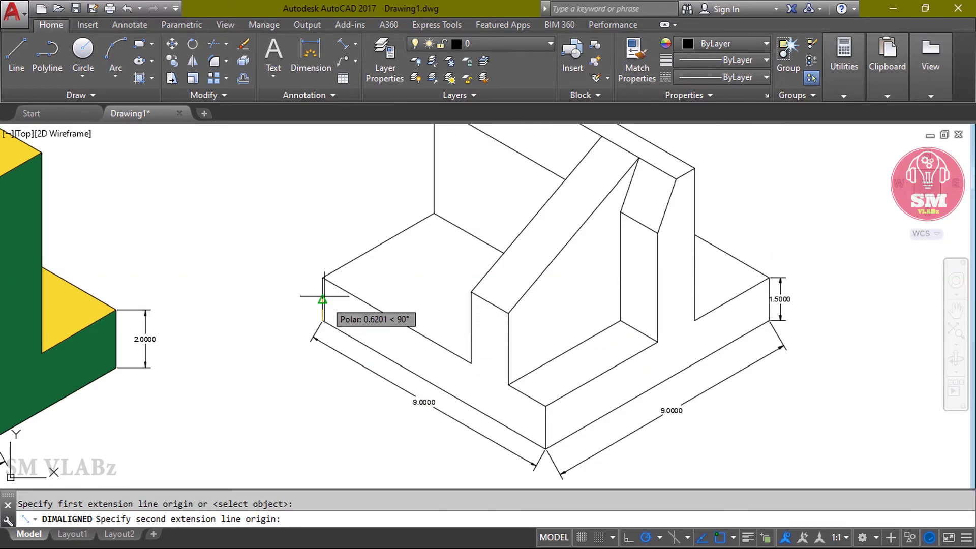
click(322, 278)
click(306, 295)
- Dimension the left top depth edge at 4.5000, then fit both models in view
key(Return)
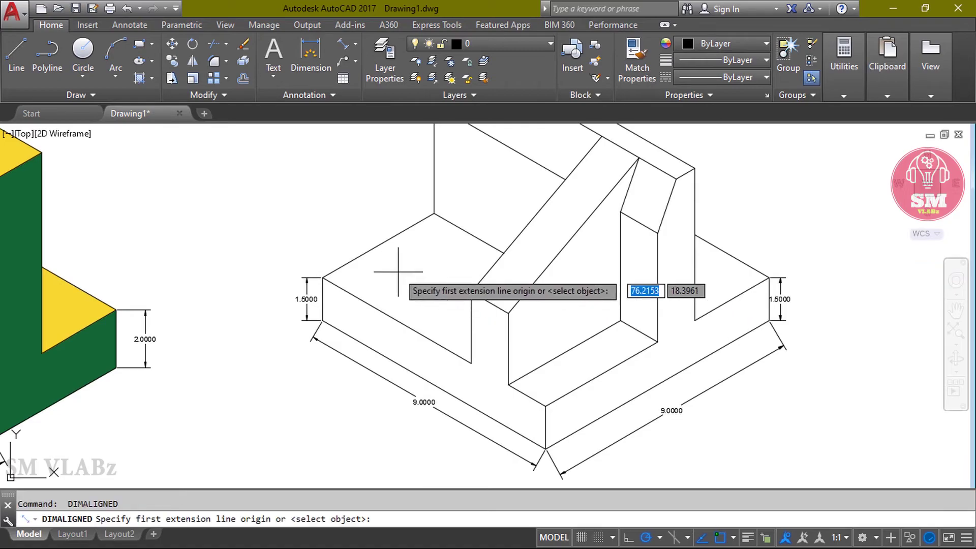
click(322, 277)
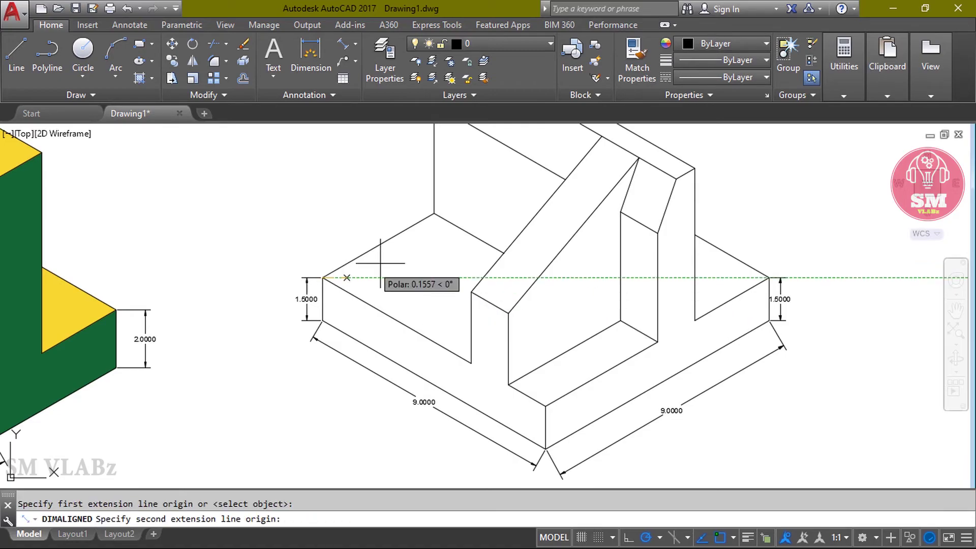
click(434, 213)
click(381, 193)
middle_click(414, 244)
middle_click(414, 244)
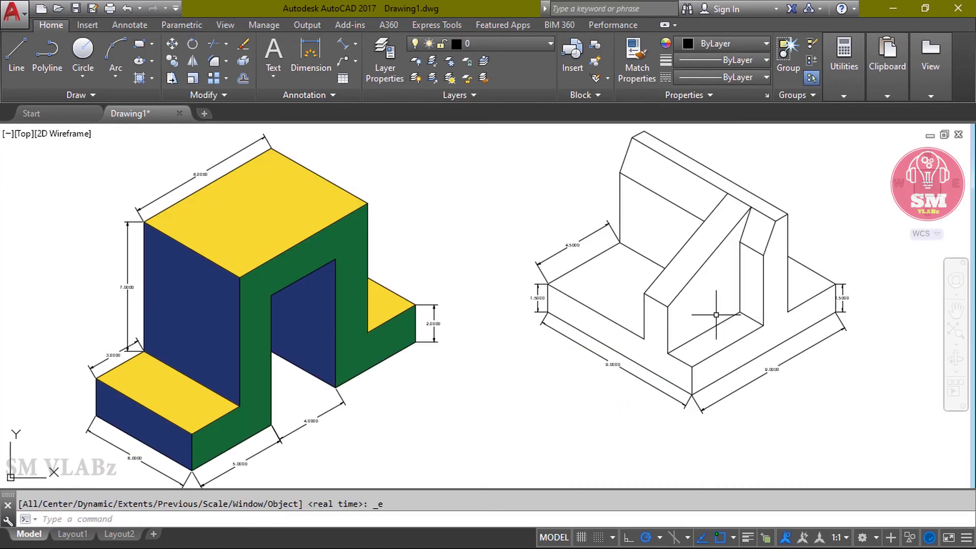
scroll(776, 290, up, 2)
scroll(701, 348, up, 2)
scroll(699, 341, up, 1)
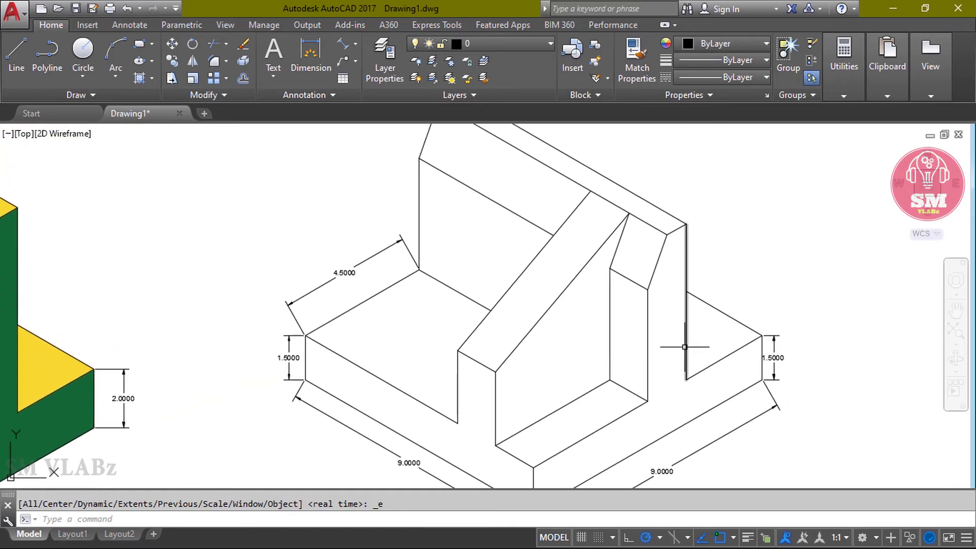
scroll(689, 343, down, 3)
scroll(782, 310, up, 2)
- Hatch the base top, step floor, triangular base and back-wall top solid yellow 248,215,49
middle_drag(788, 300, 720, 300)
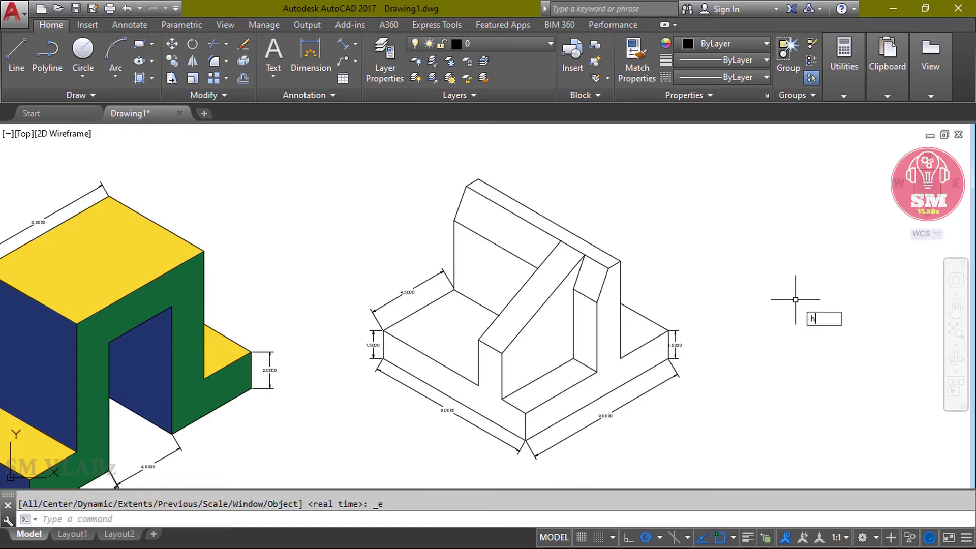
key(Return)
click(404, 63)
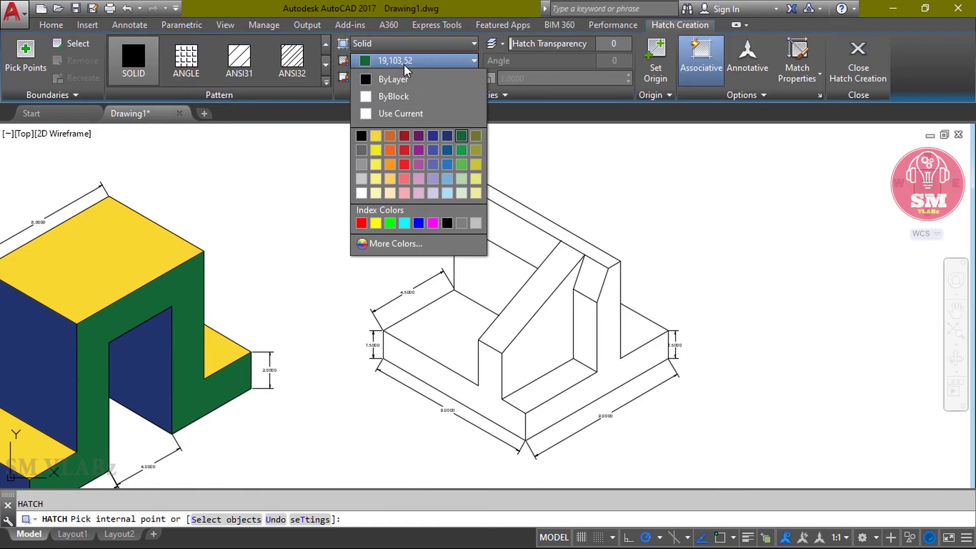
click(379, 136)
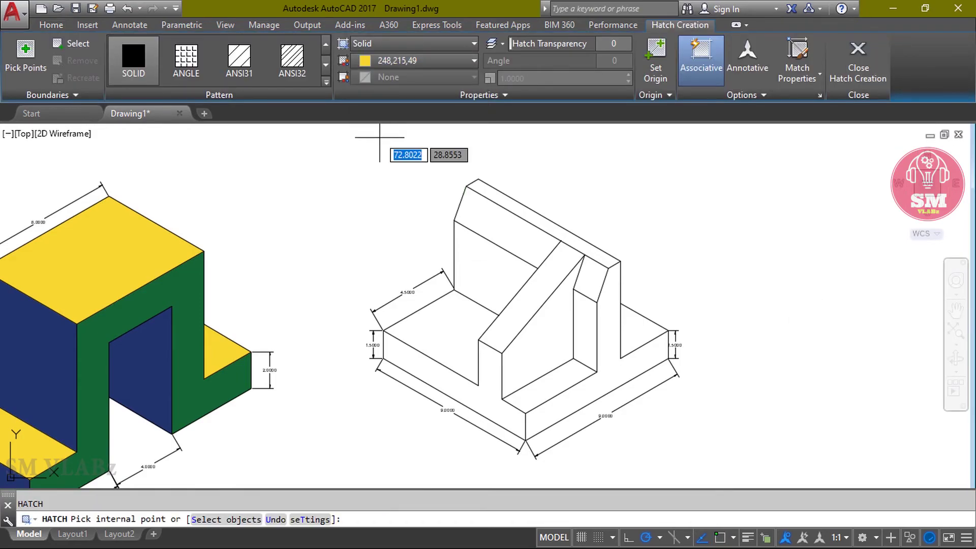
click(448, 316)
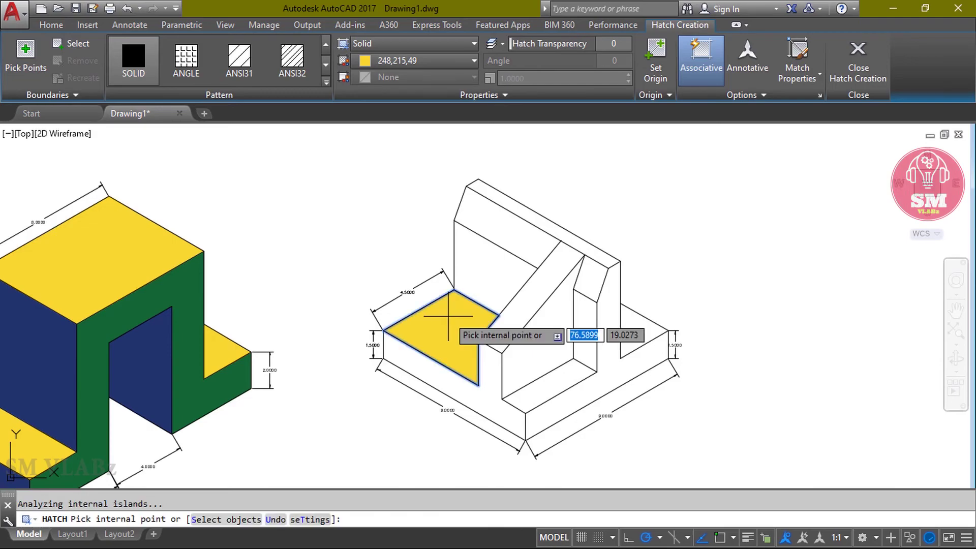
click(550, 385)
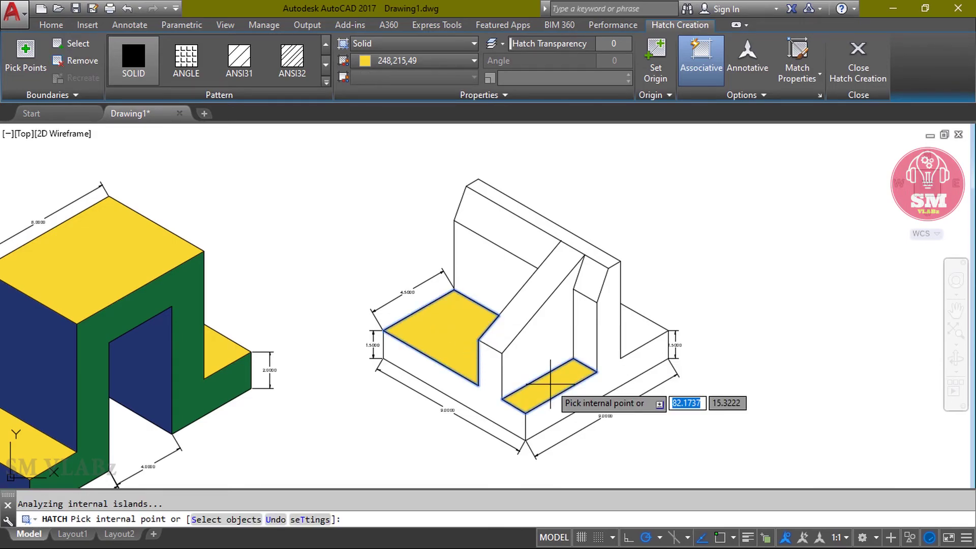
click(637, 322)
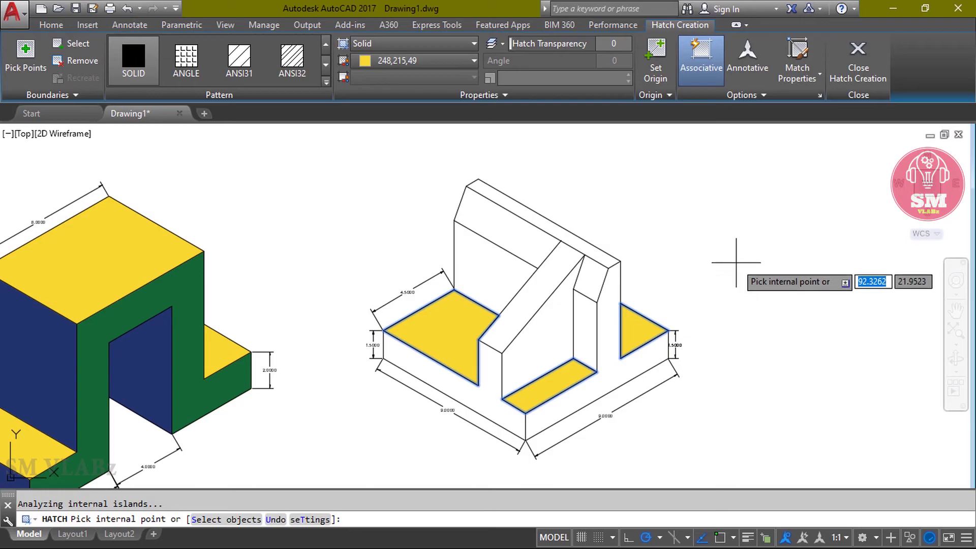
click(559, 231)
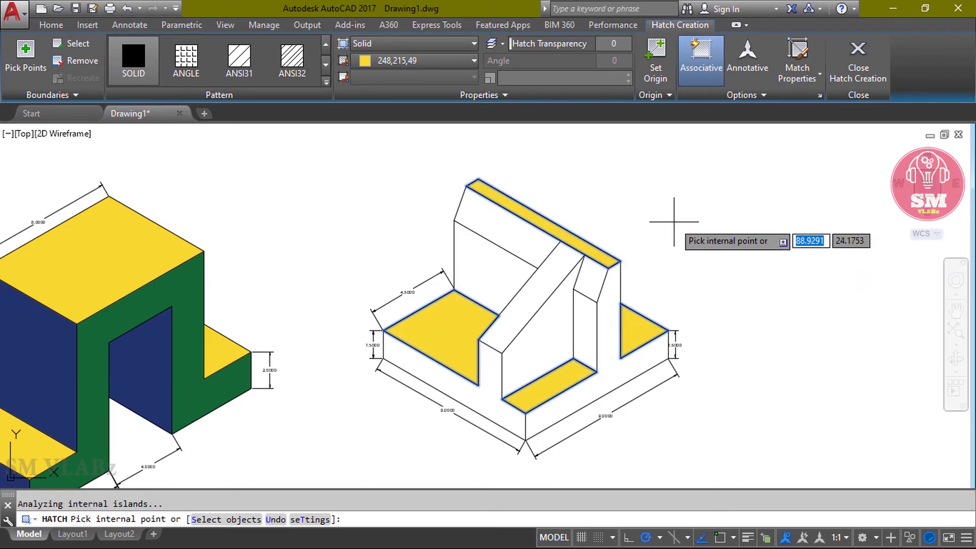
key(Return)
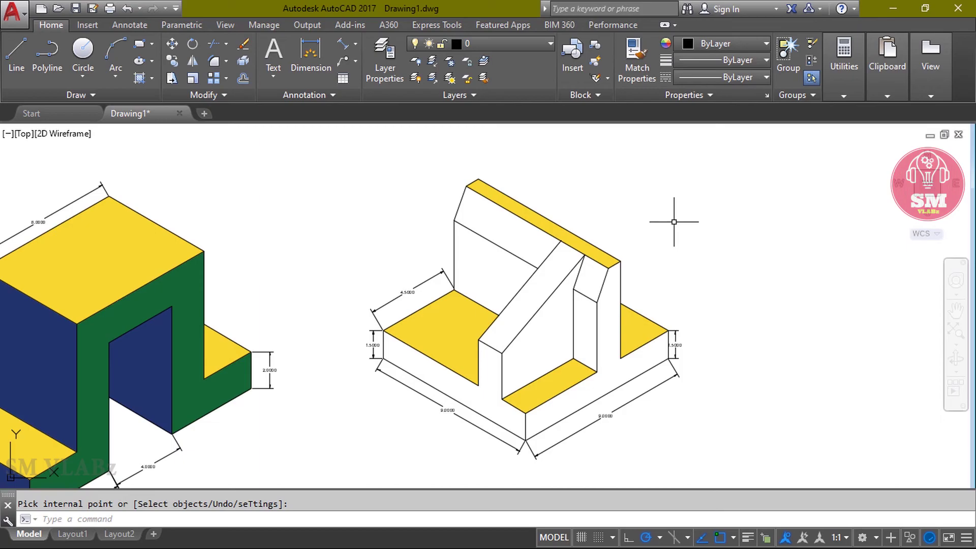
- Fill the back wall front, small right face and front base faces dark red 153,27,30
key(Return)
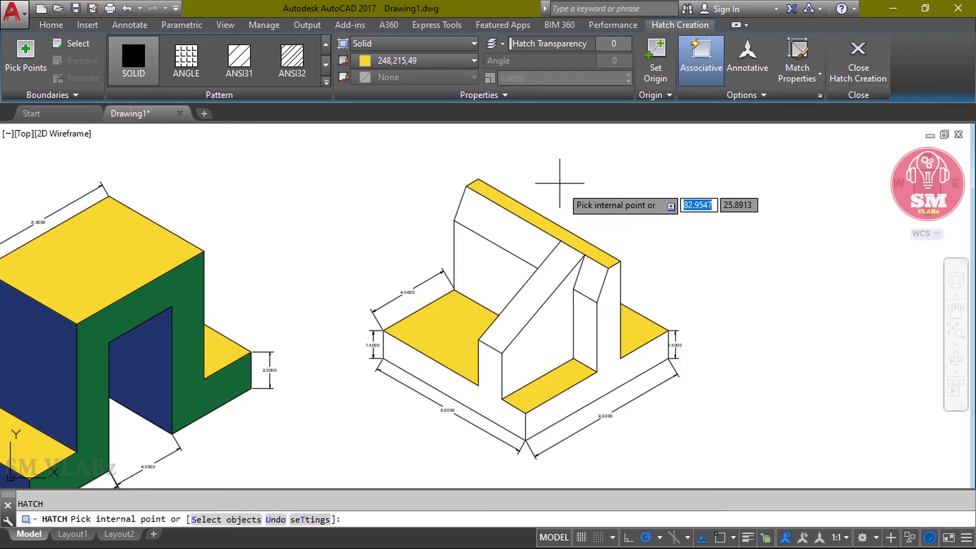
click(420, 59)
click(405, 134)
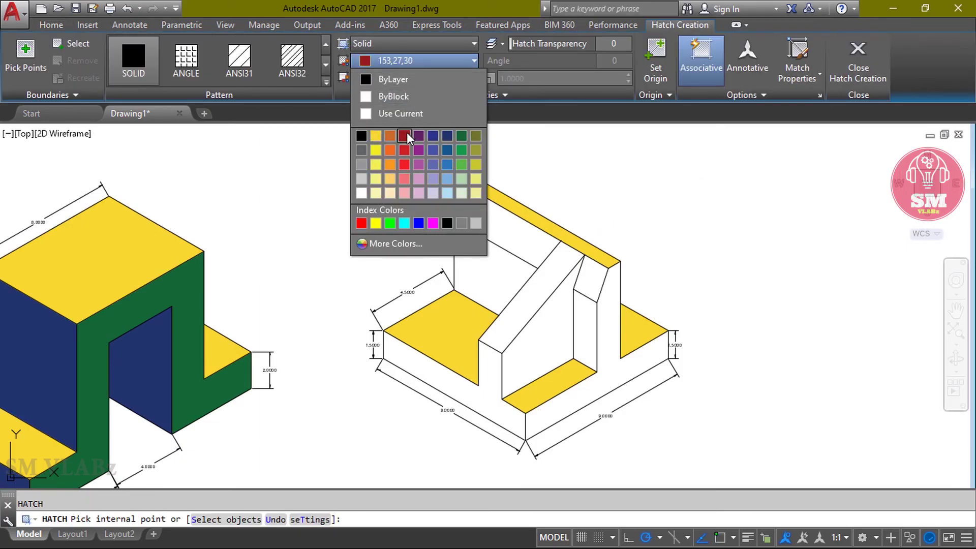
click(486, 269)
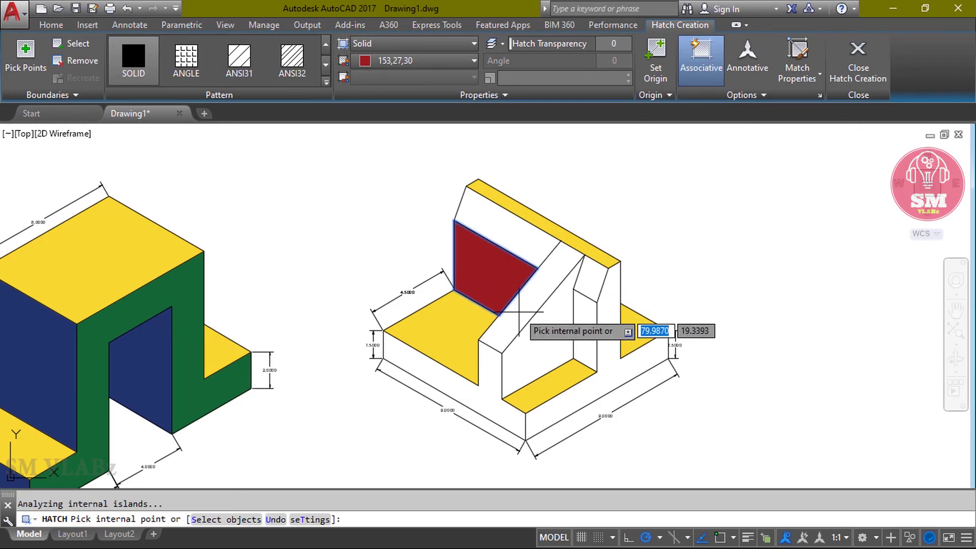
click(584, 326)
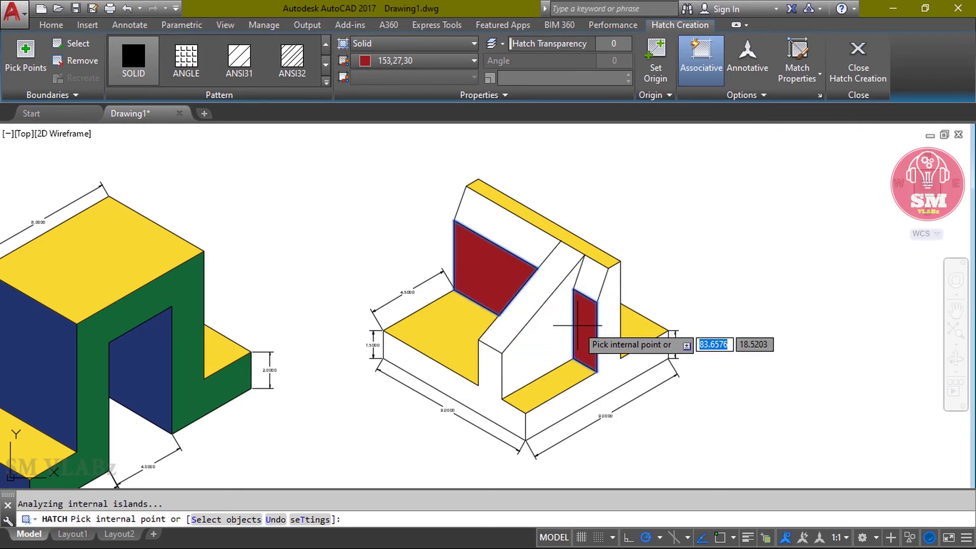
click(466, 389)
key(Return)
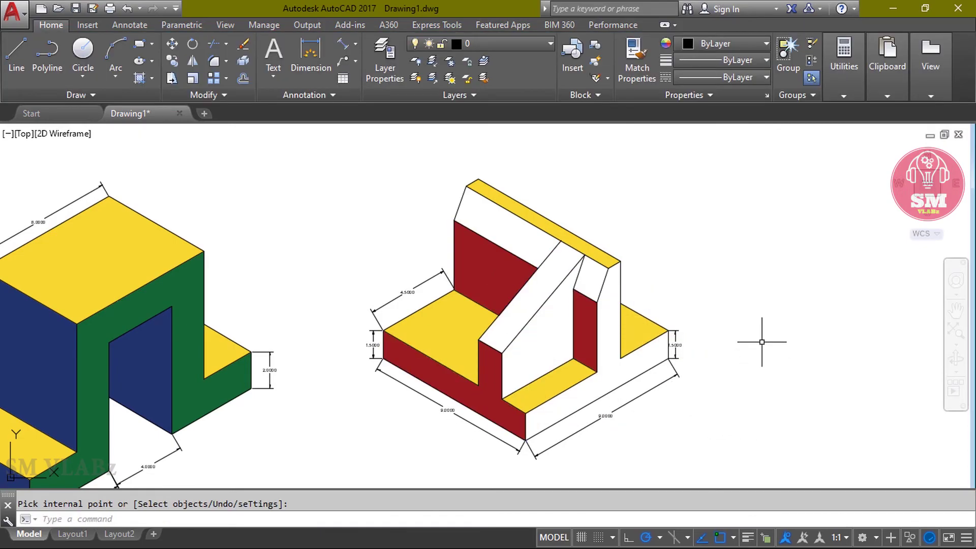
- Fill the three slanted top faces solid purple 100,33,101
key(Return)
click(415, 66)
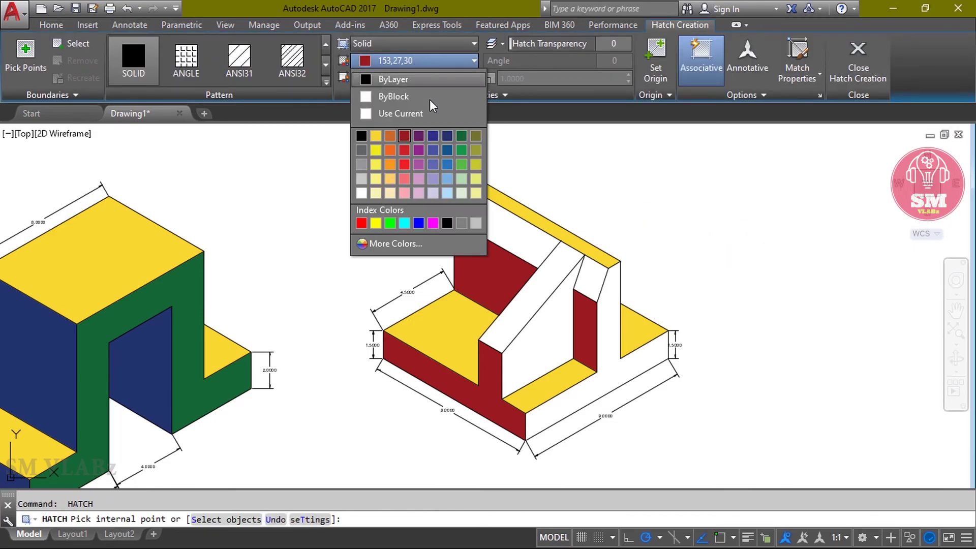
click(423, 133)
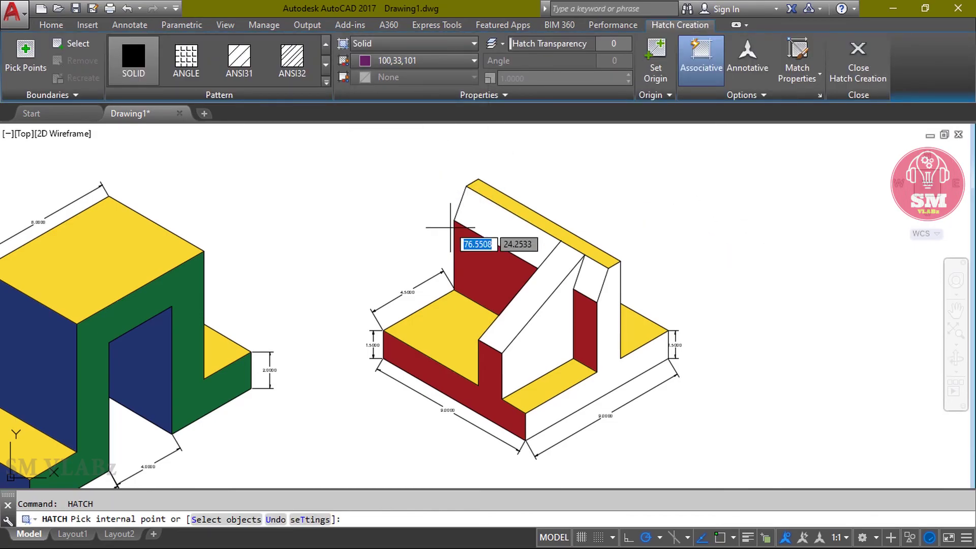
click(488, 216)
click(583, 271)
click(531, 295)
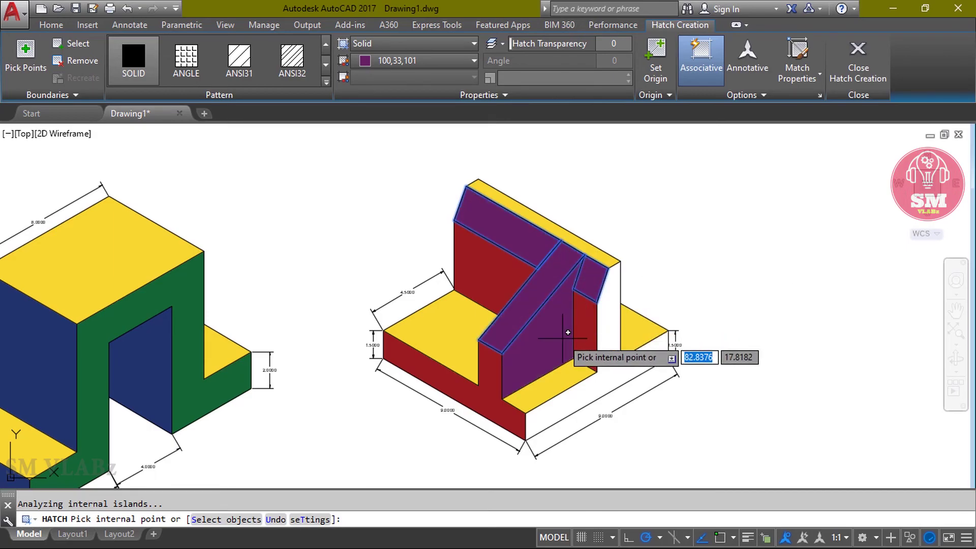
key(Return)
key(Return)
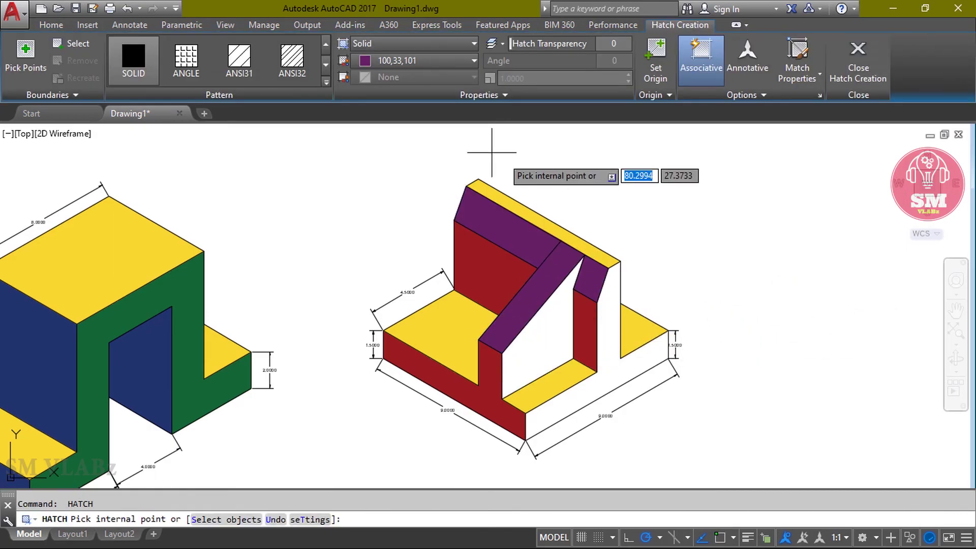
- Fill the rib's triangular side face solid green
click(383, 61)
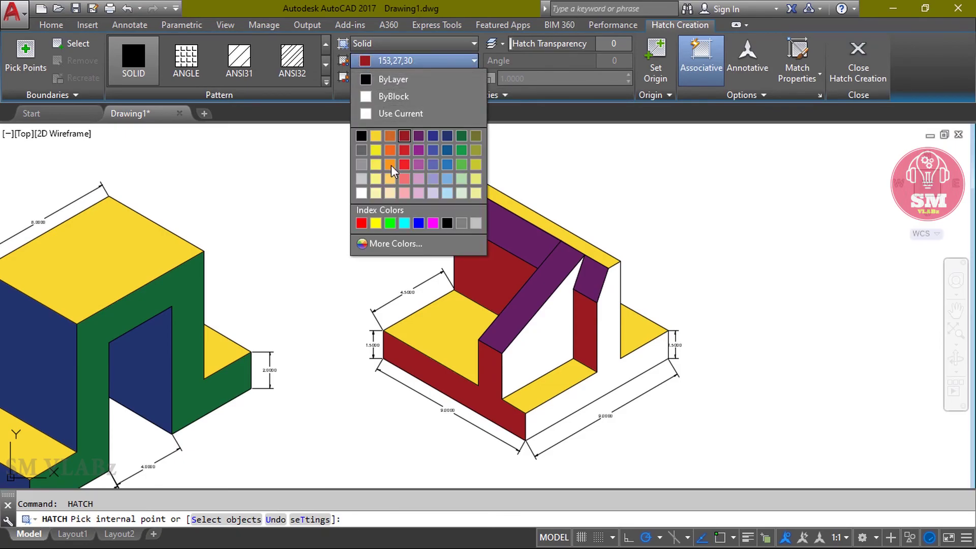
click(394, 225)
click(556, 358)
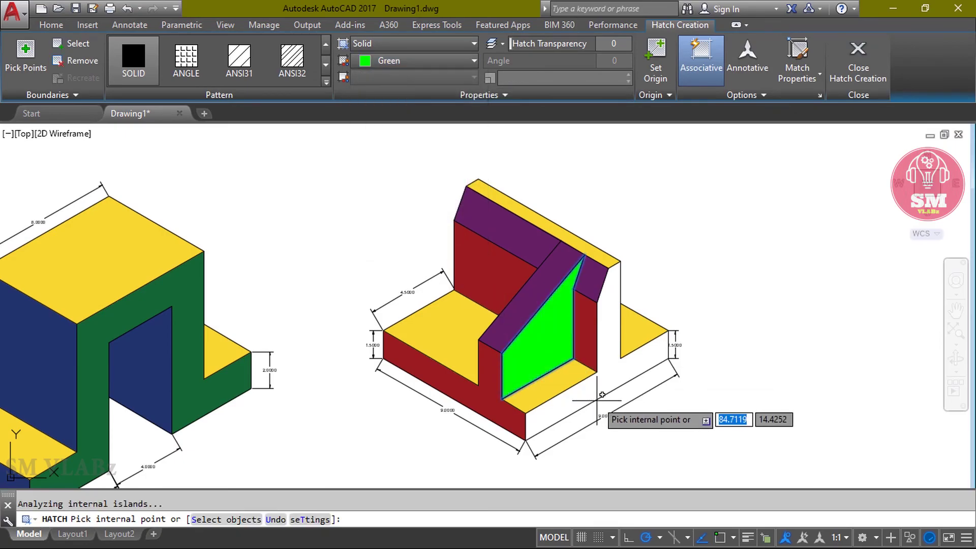
key(Escape)
- Zoom to fit and pan so both finished coloured models sit centred
middle_click(491, 305)
middle_click(491, 305)
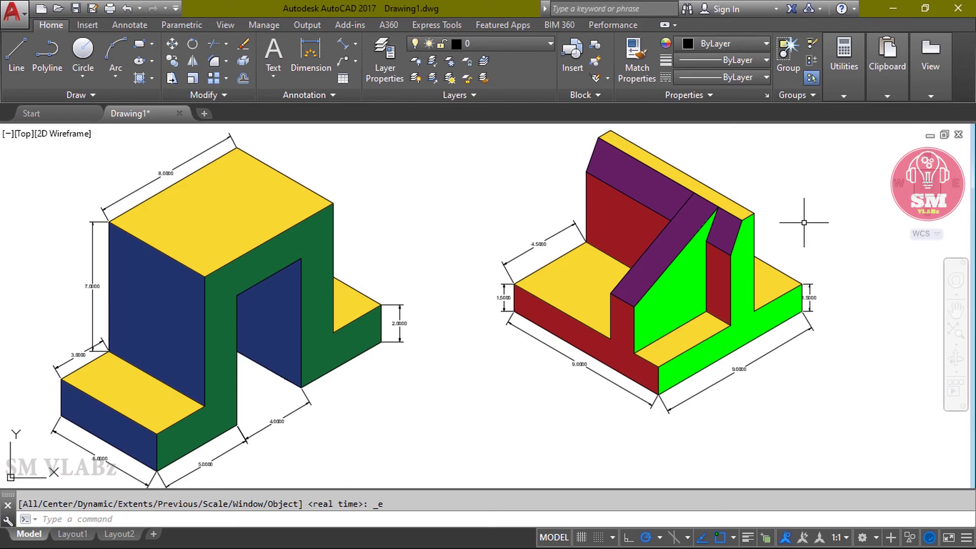
middle_drag(412, 233, 458, 235)
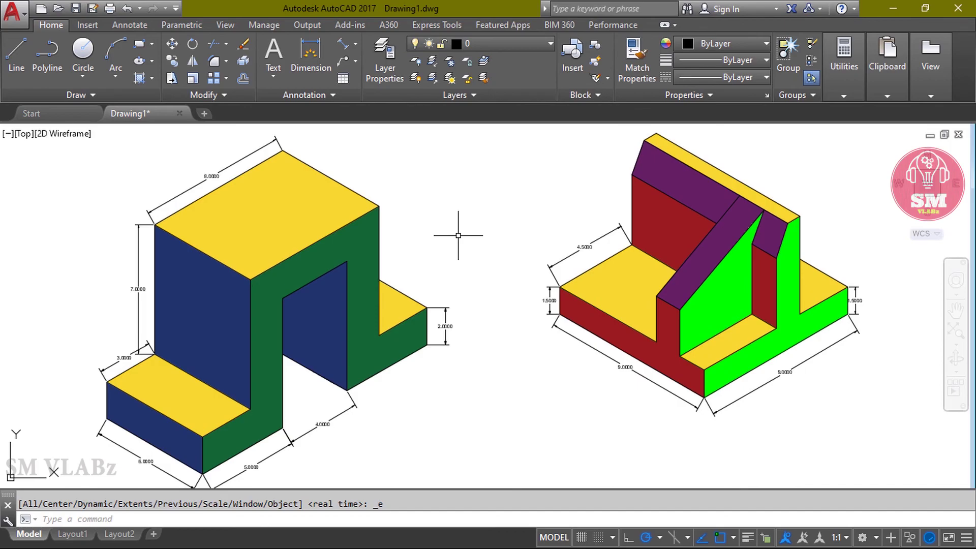